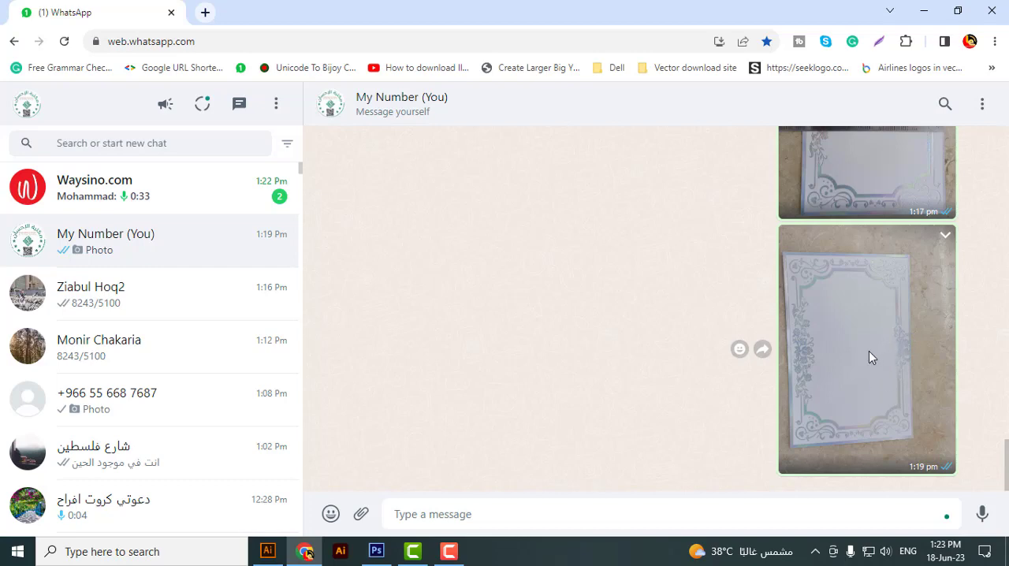
left_click(838, 287)
left_click(981, 103)
right_click(838, 297)
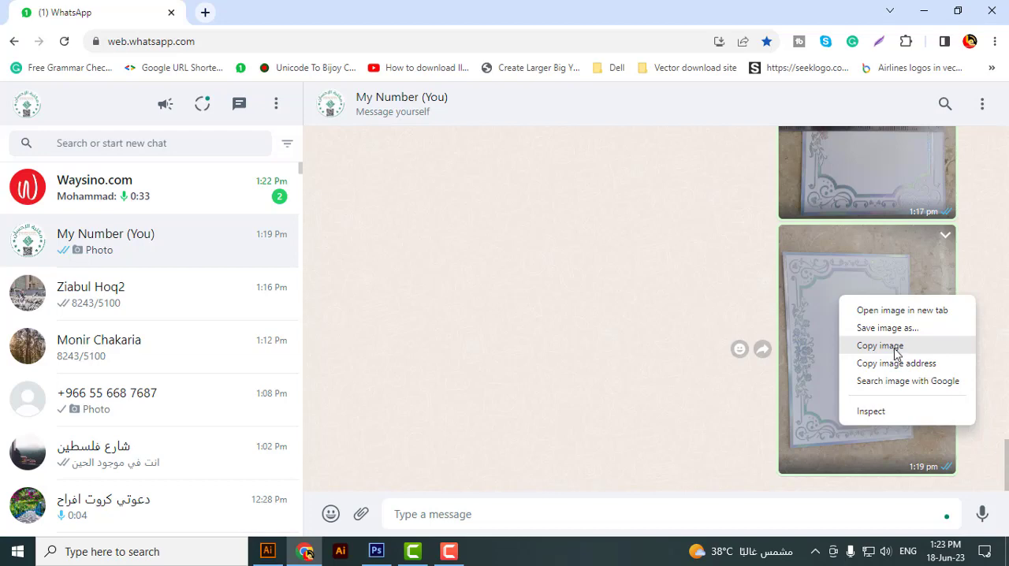
left_click(880, 345)
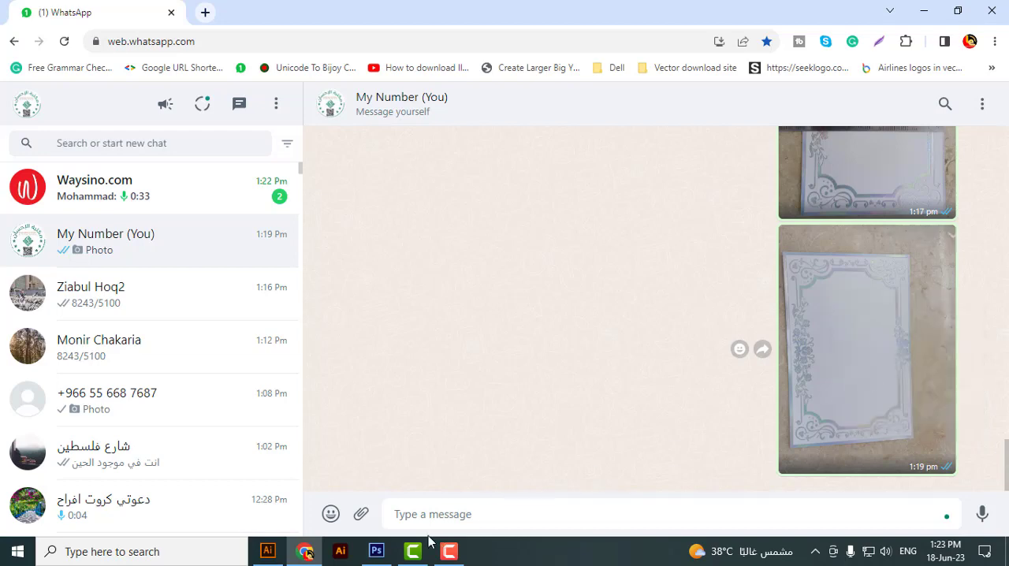
left_click(377, 551)
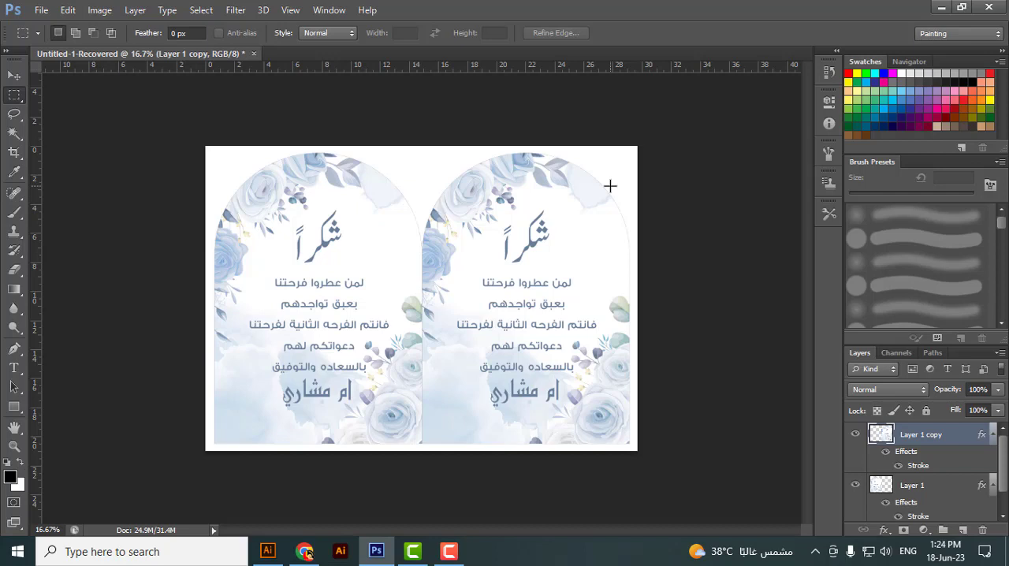
key("ctrl+n")
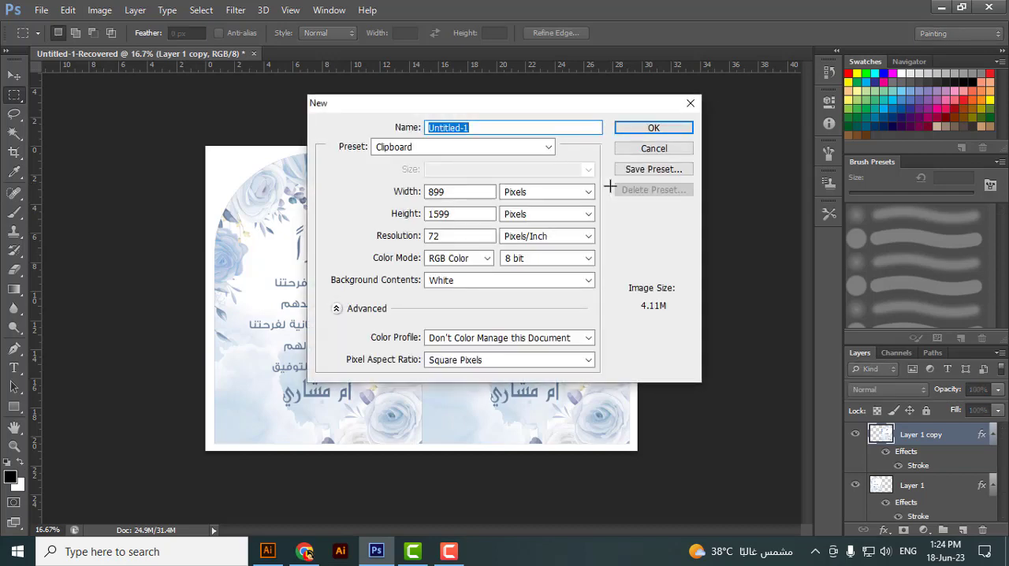
left_click(690, 102)
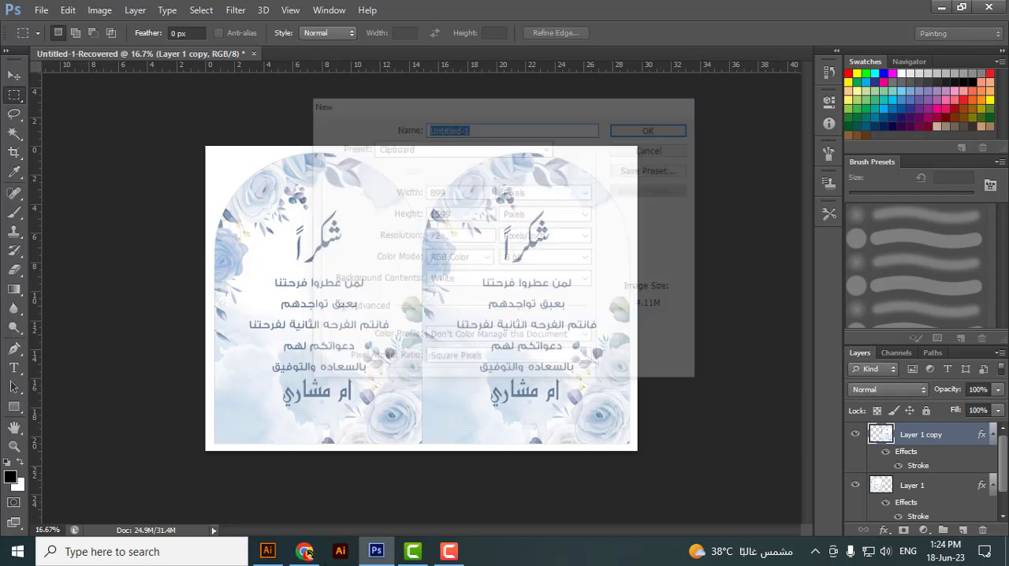
left_click(306, 552)
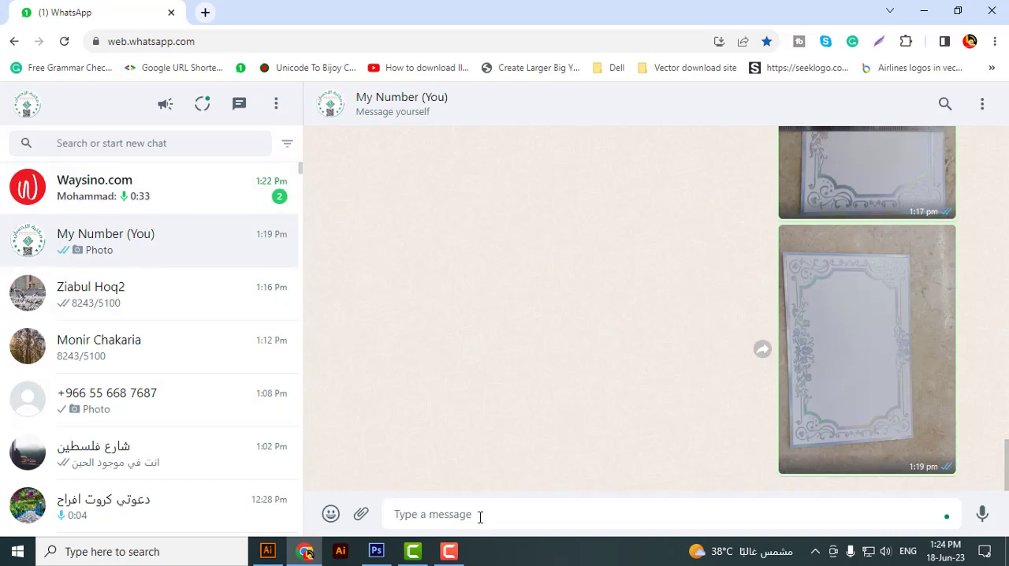
Step: Copy the latest card photo from the WhatsApp chat and paste it into a new 899 × 1599 pixel Photoshop document
right_click(910, 301)
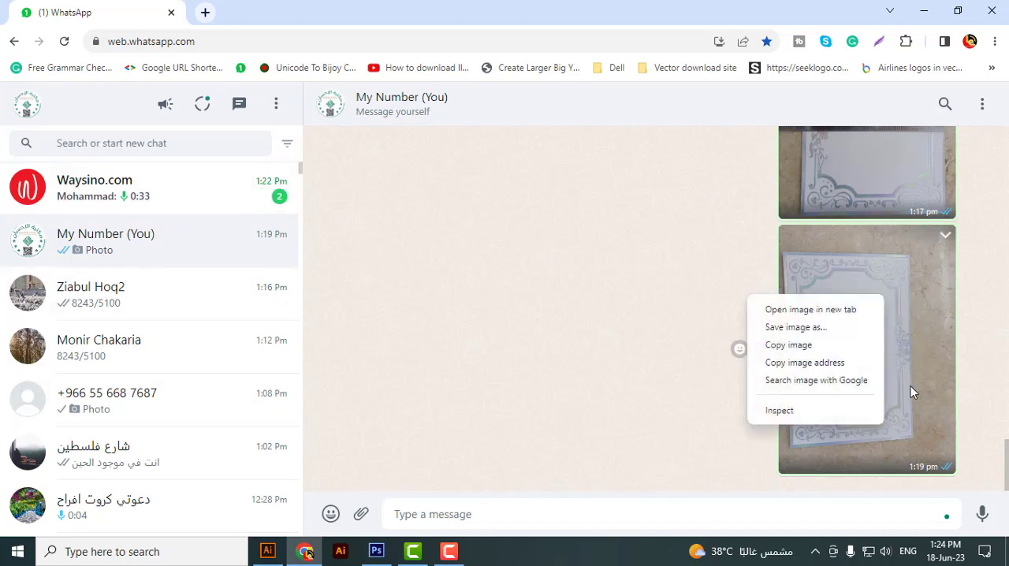
left_click(788, 342)
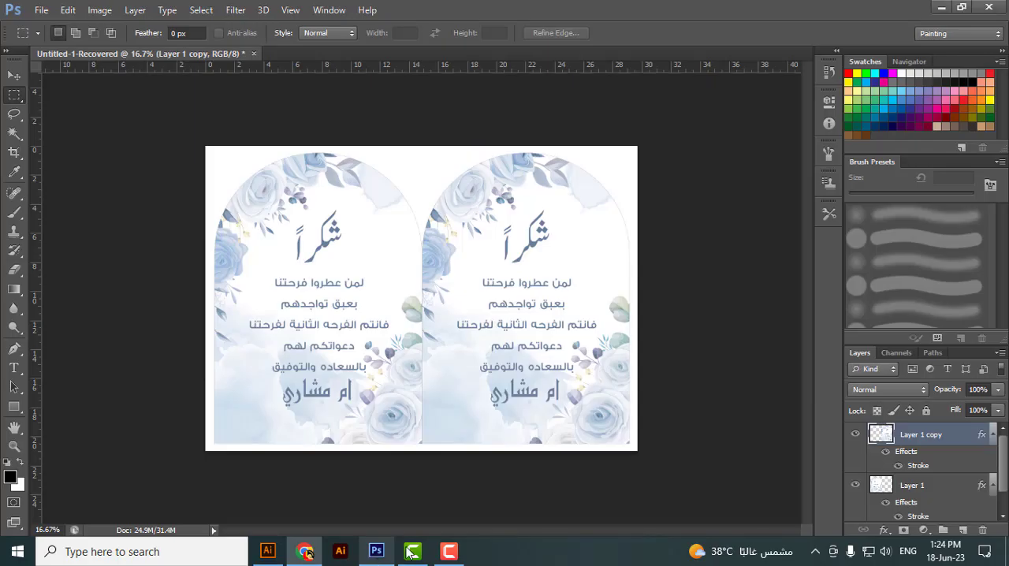
left_click(376, 551)
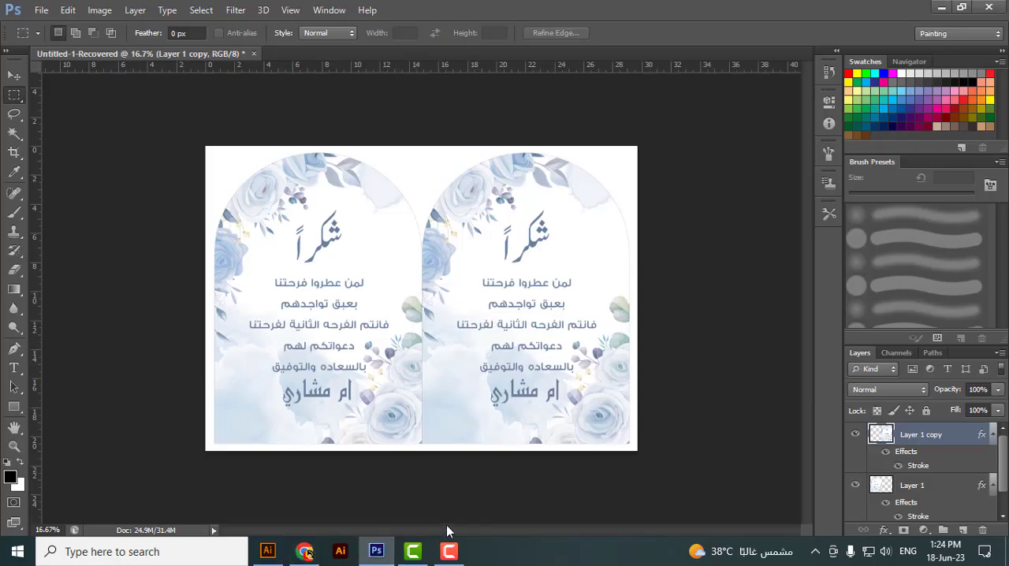
key("ctrl+n")
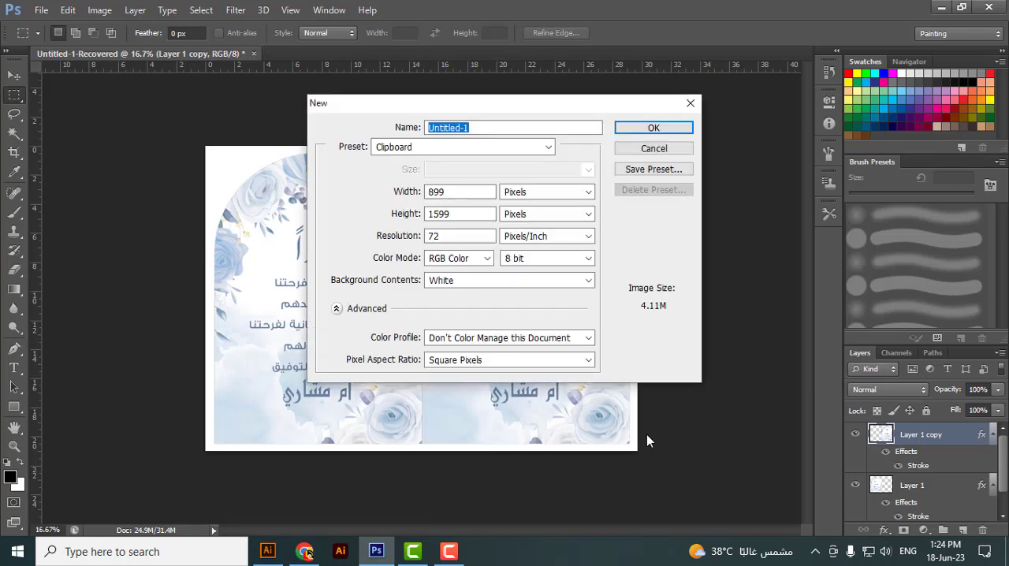
key("Escape")
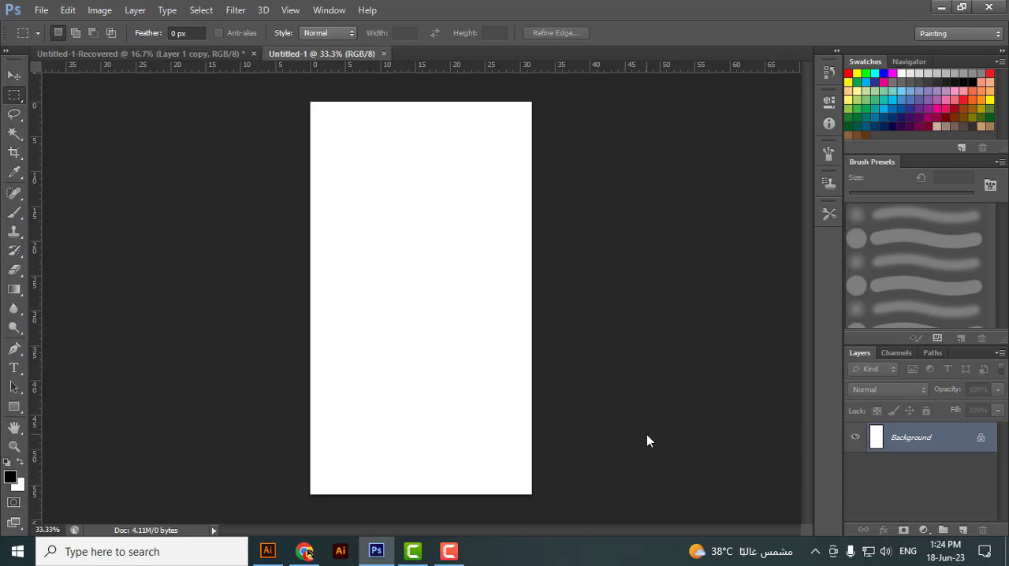
key("ctrl+v")
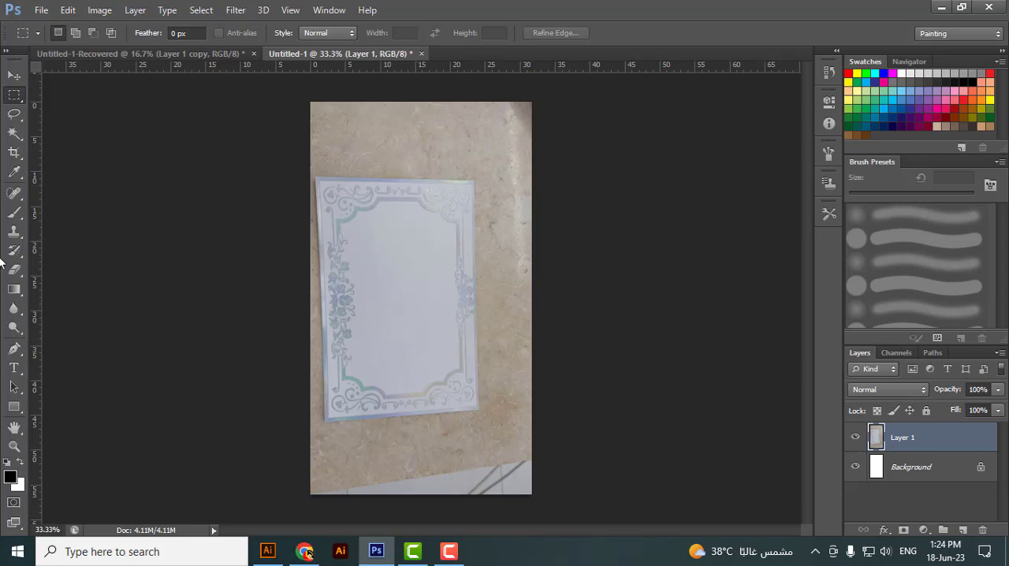
Step: Draw a Perspective Crop frame around the ornate card in the pasted photo
left_click(17, 156)
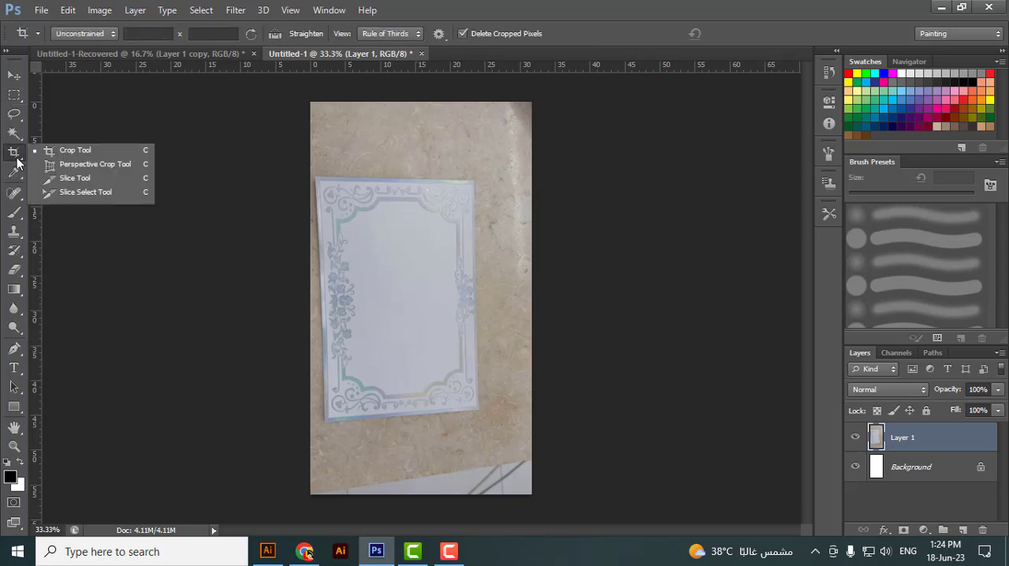
left_click(106, 168)
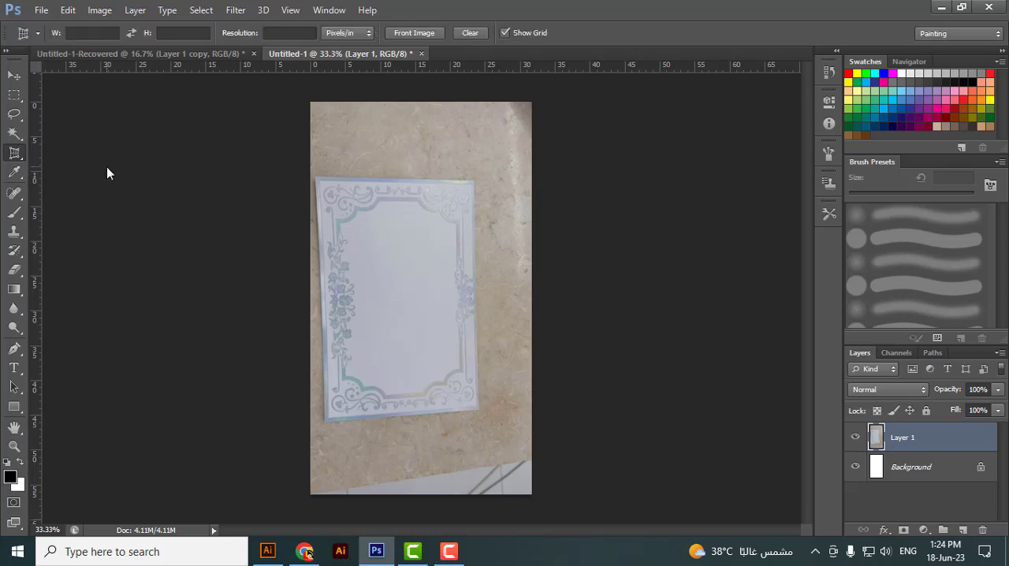
scroll(270, 139, "up", 1)
scroll(288, 148, "up", 1)
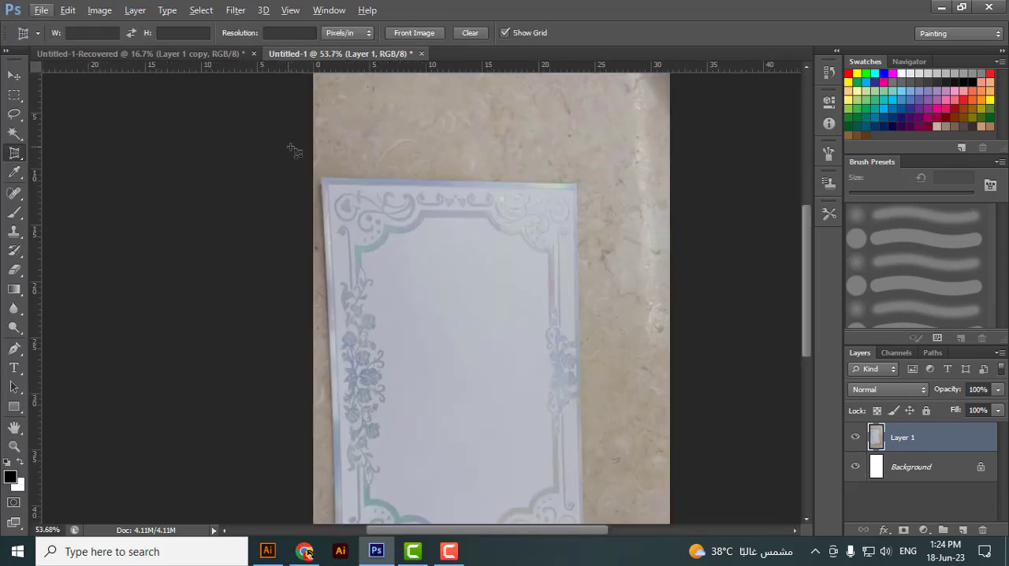
scroll(331, 175, "down", 1)
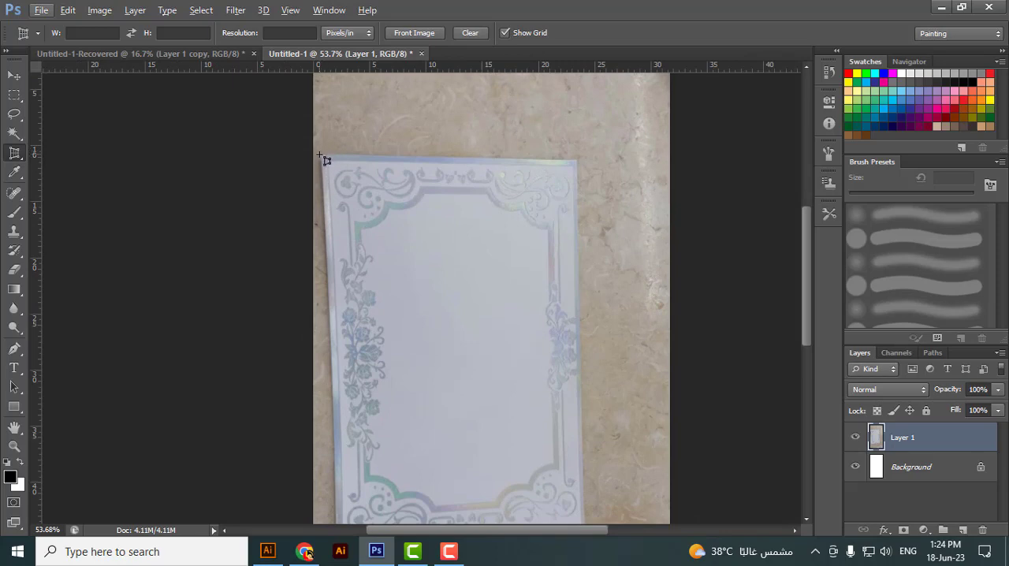
left_click_drag(325, 160, 590, 401)
Step: Align the crop frame's top-right, bottom-left and top-left corners with the card's corners and apply the perspective crop
scroll(541, 223, "up", 5)
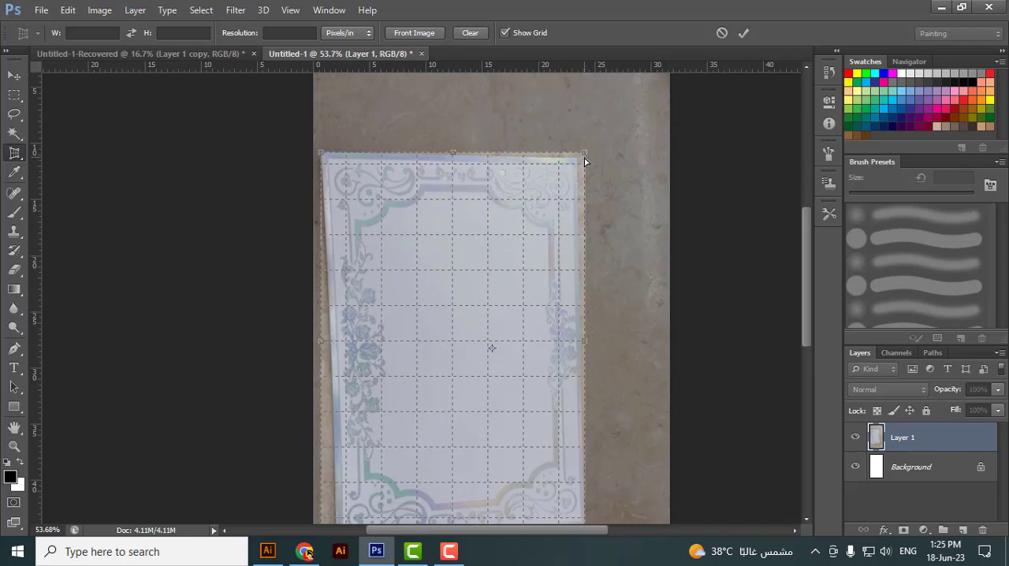
left_click_drag(583, 159, 576, 163)
scroll(484, 202, "down", 3)
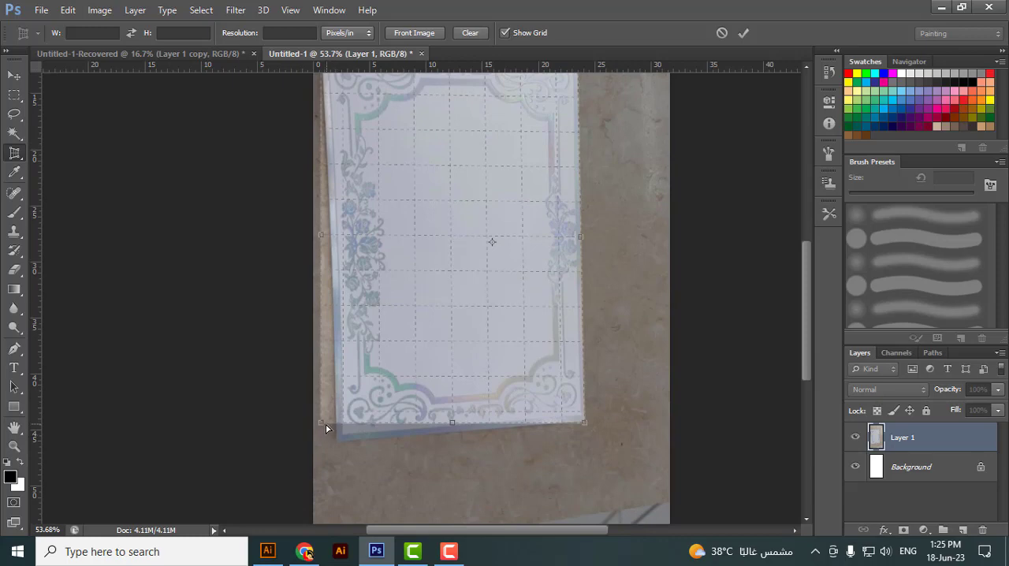
left_click_drag(324, 431, 339, 442)
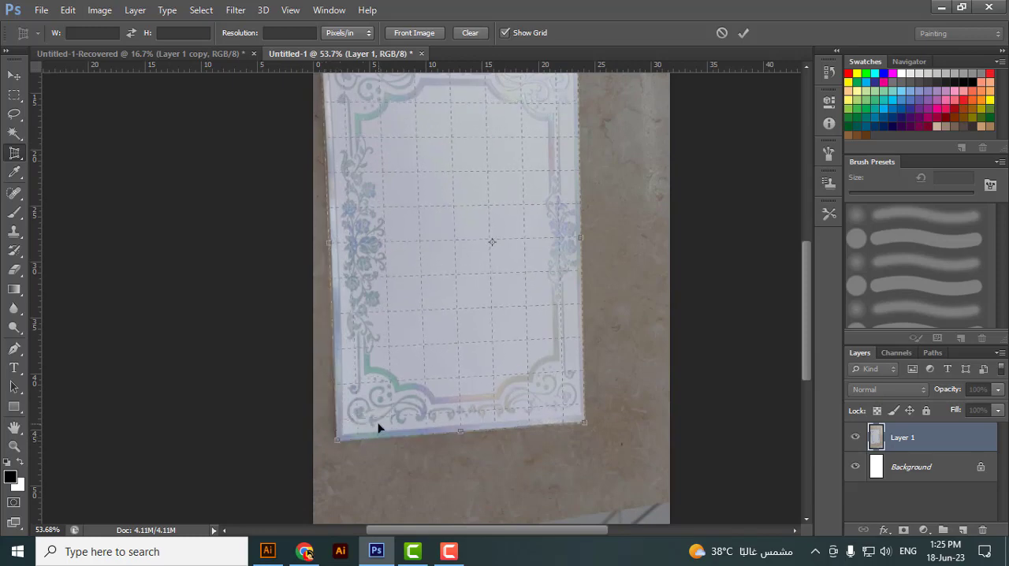
scroll(347, 354, "up", 3)
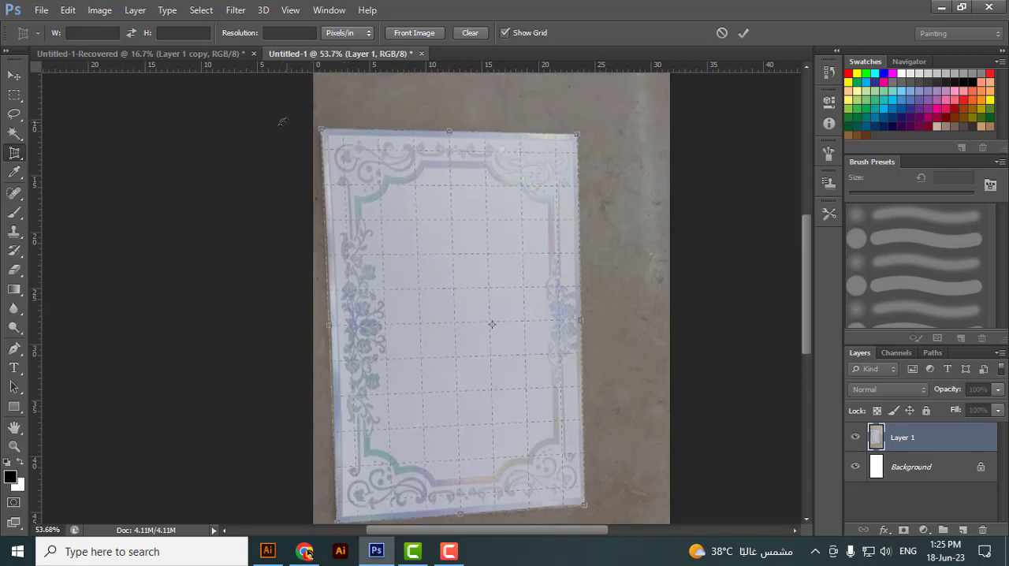
scroll(319, 141, "up", 5)
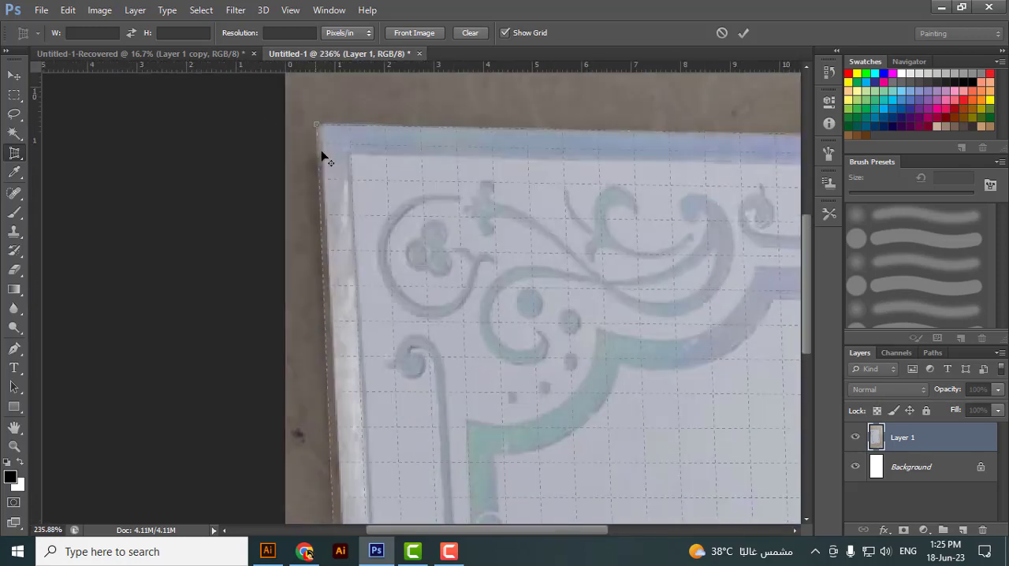
left_click_drag(319, 130, 321, 128)
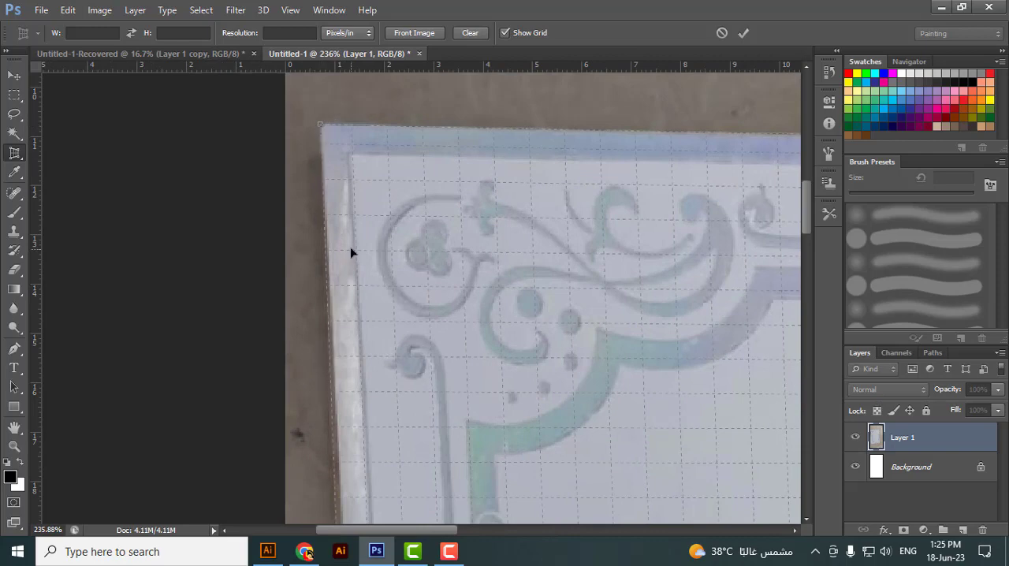
scroll(552, 153, "down", 3)
scroll(478, 183, "down", 4)
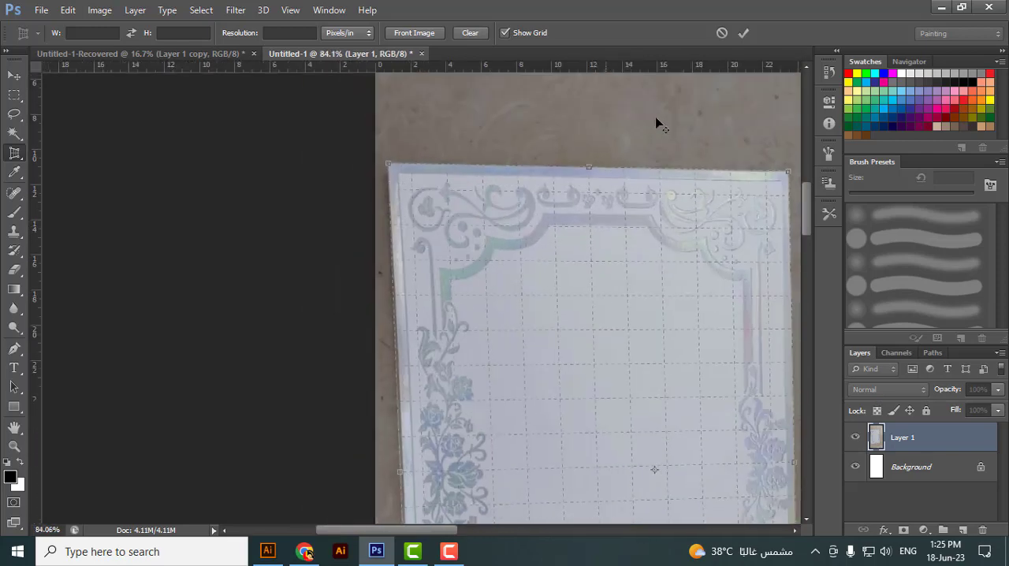
left_click(742, 33)
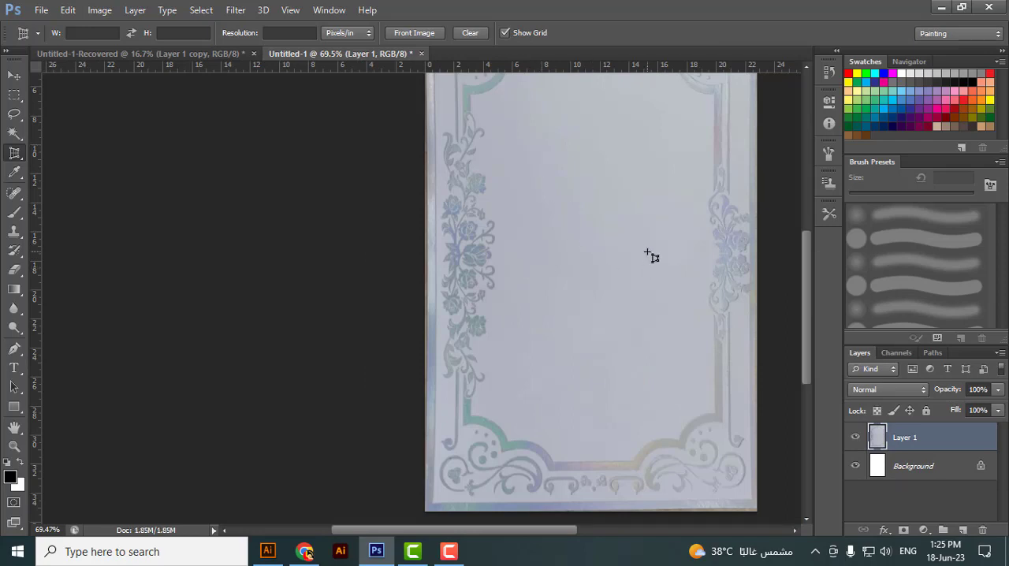
scroll(647, 254, "down", 4)
Step: Switch to the WhatsApp chat and examine the two ruler photos for the card's height and width
left_click(304, 551)
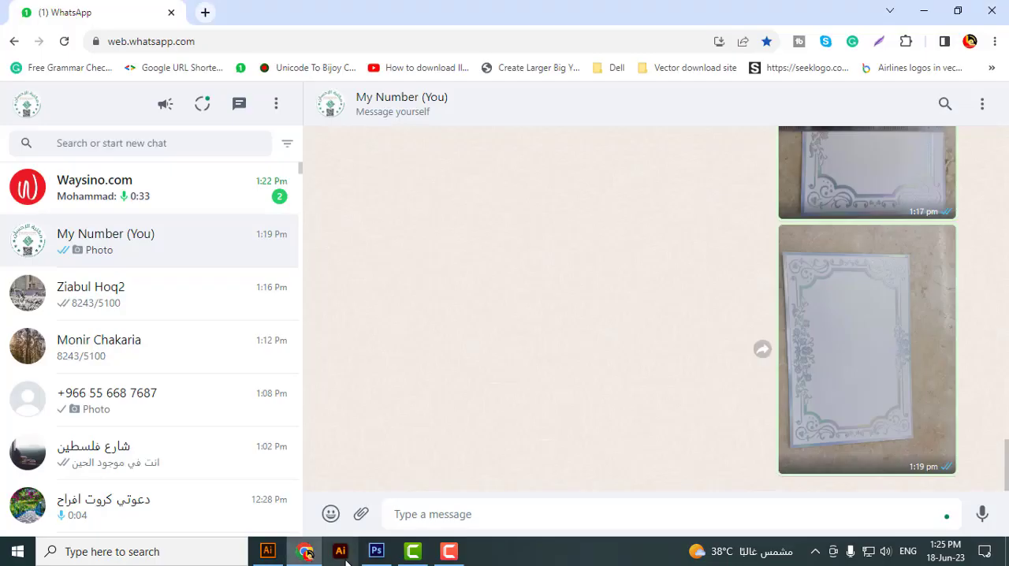
scroll(917, 286, "up", 3)
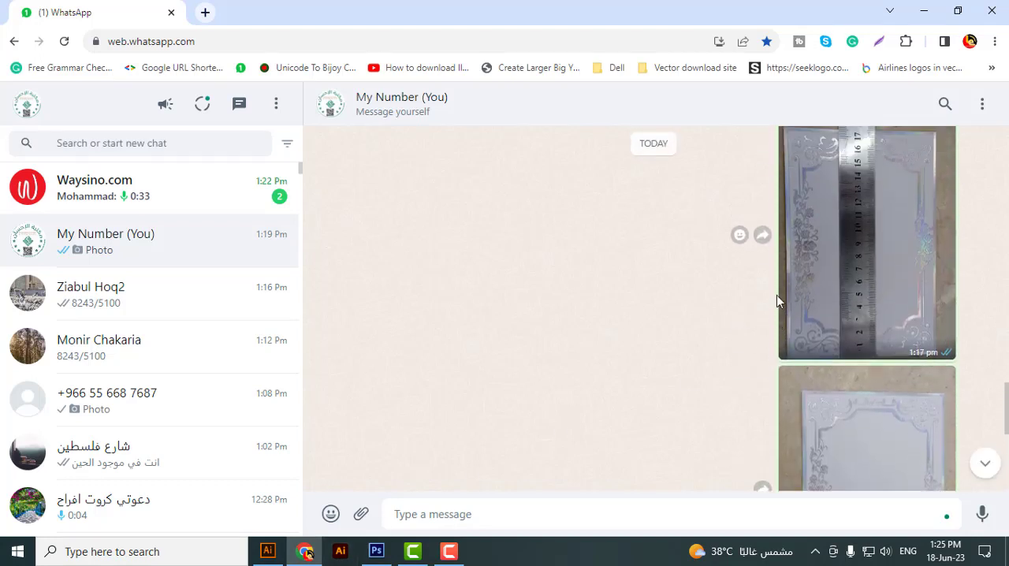
scroll(777, 295, "up", 1)
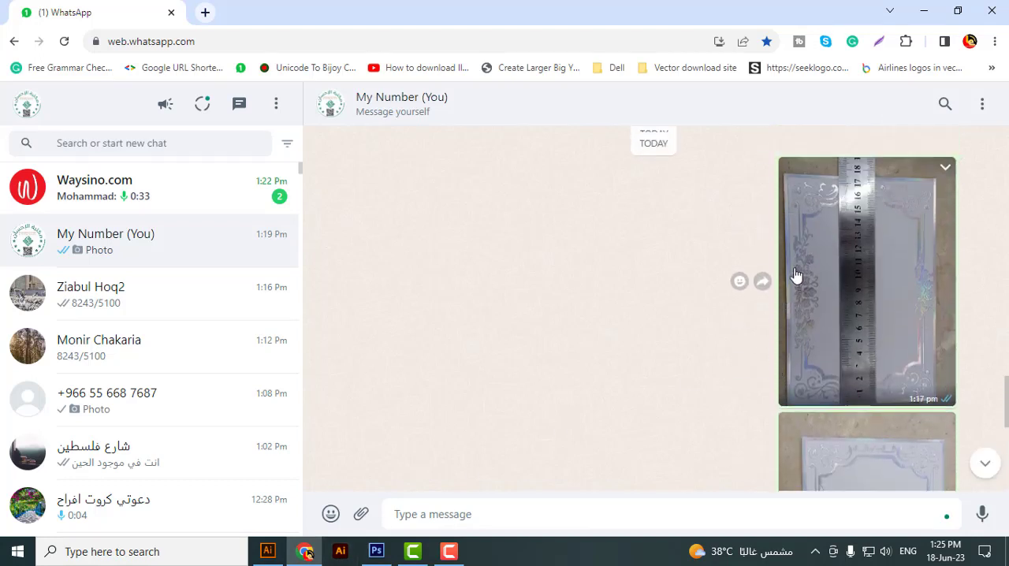
scroll(878, 253, "down", 2)
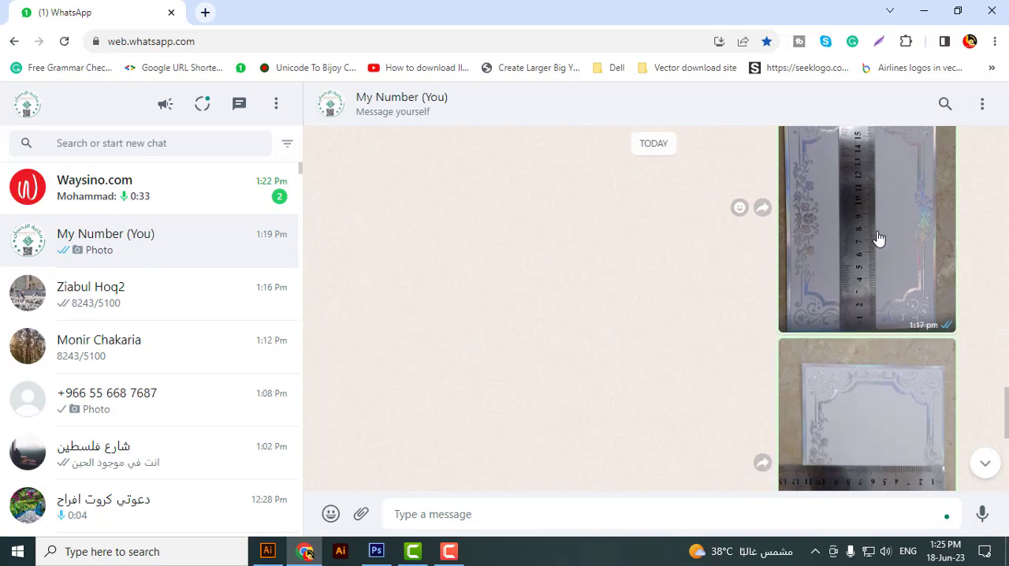
scroll(891, 246, "up", 4)
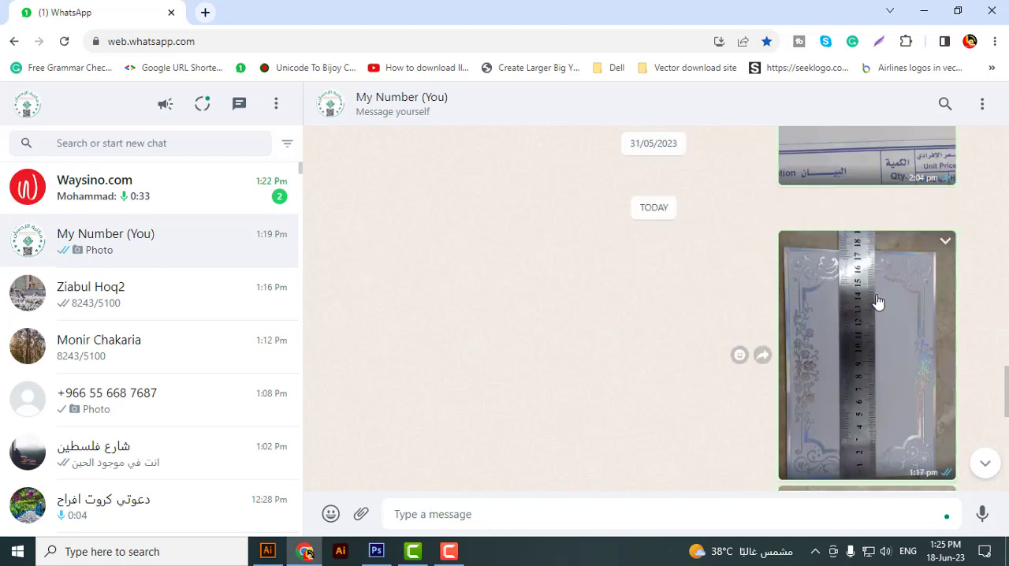
left_click(881, 284)
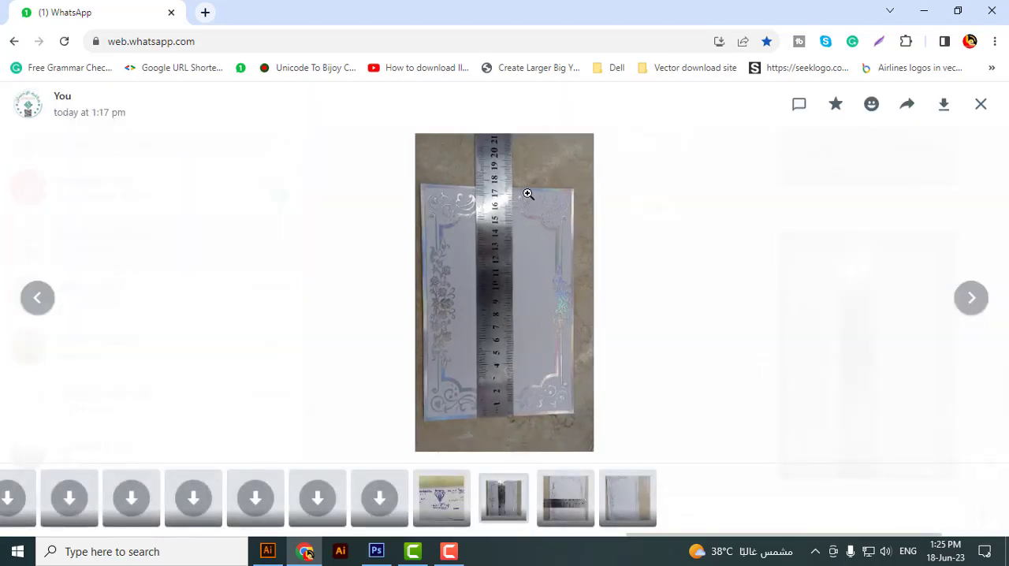
left_click(981, 105)
scroll(807, 320, "down", 3)
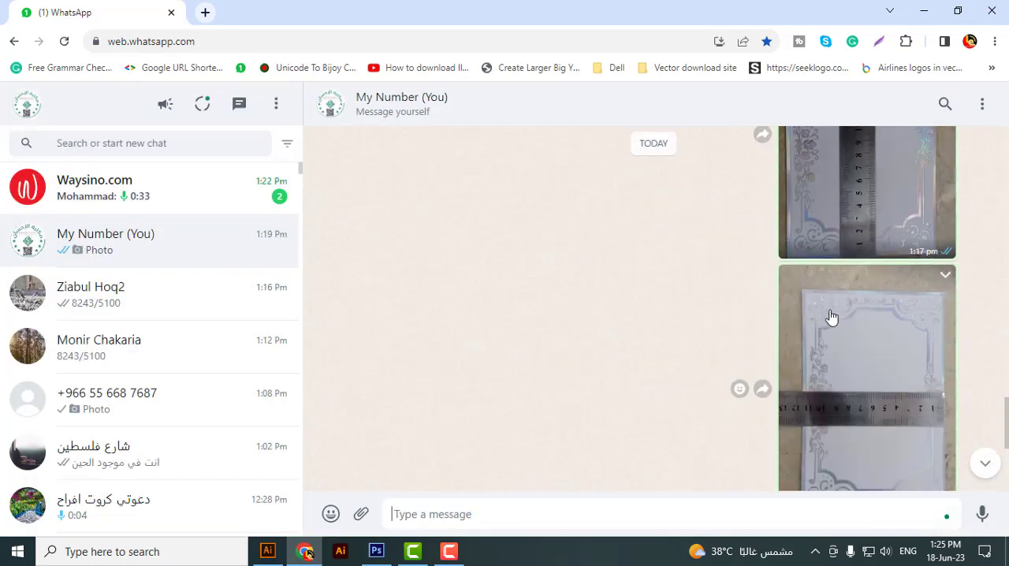
scroll(834, 319, "down", 2)
left_click(815, 300)
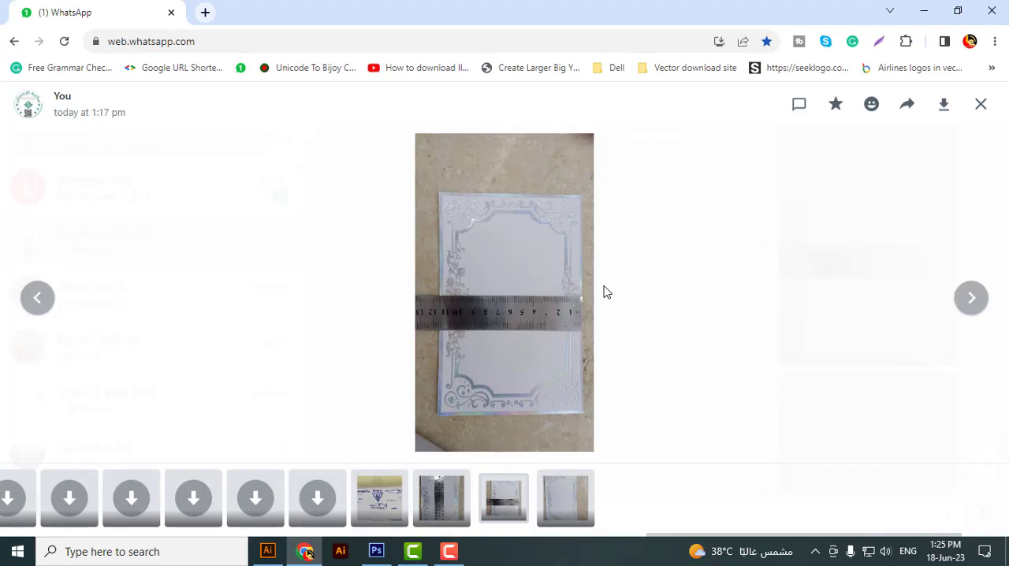
left_click(980, 104)
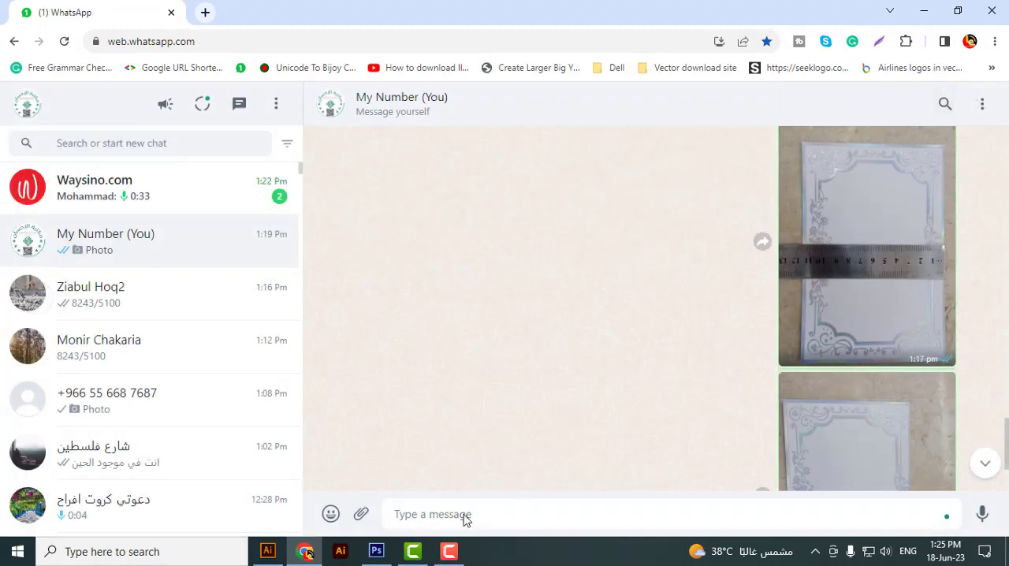
Step: Switch to Photoshop and rotate the cropped card image 90° clockwise
left_click(376, 551)
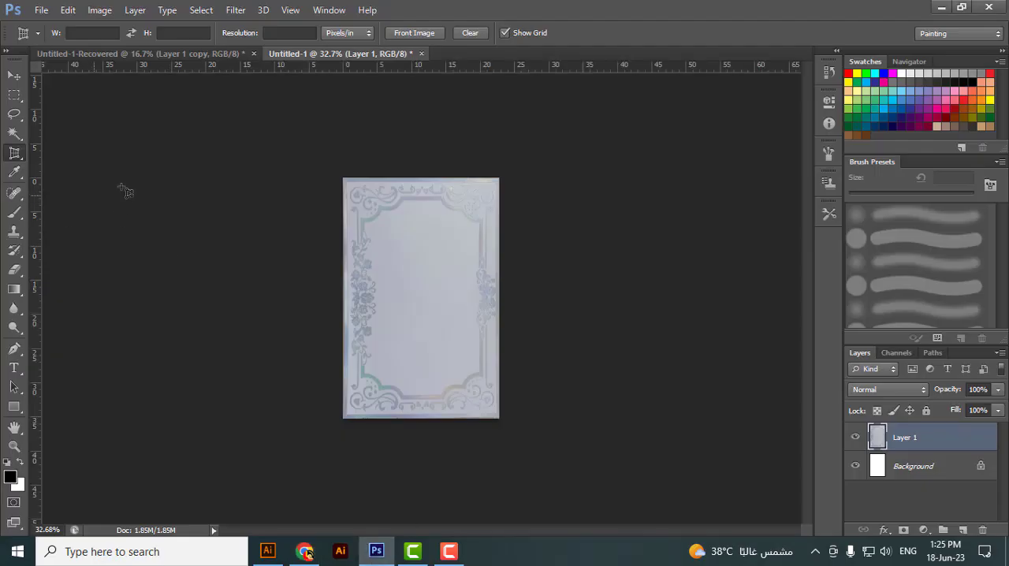
left_click(99, 10)
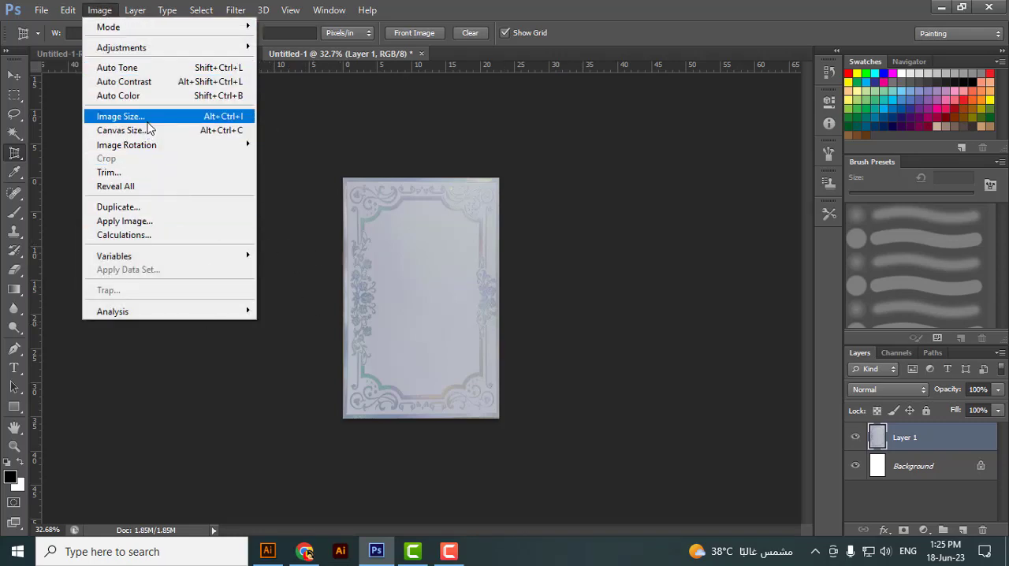
mouse_move(172, 145)
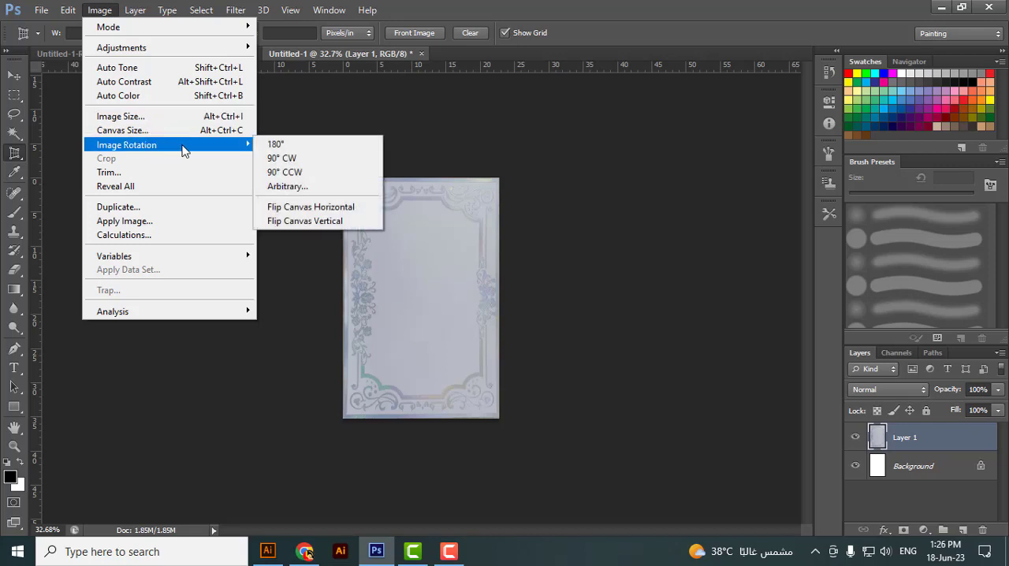
left_click(305, 159)
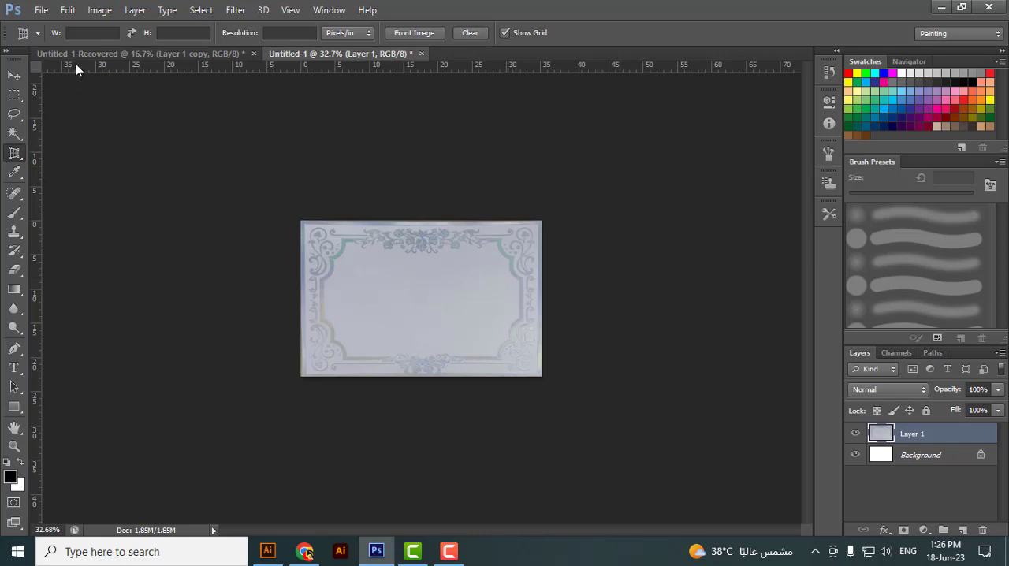
Step: Resize the card image without constrained proportions to 17.5 cm wide by 11.5 cm high at 300 pixels/inch
left_click(100, 11)
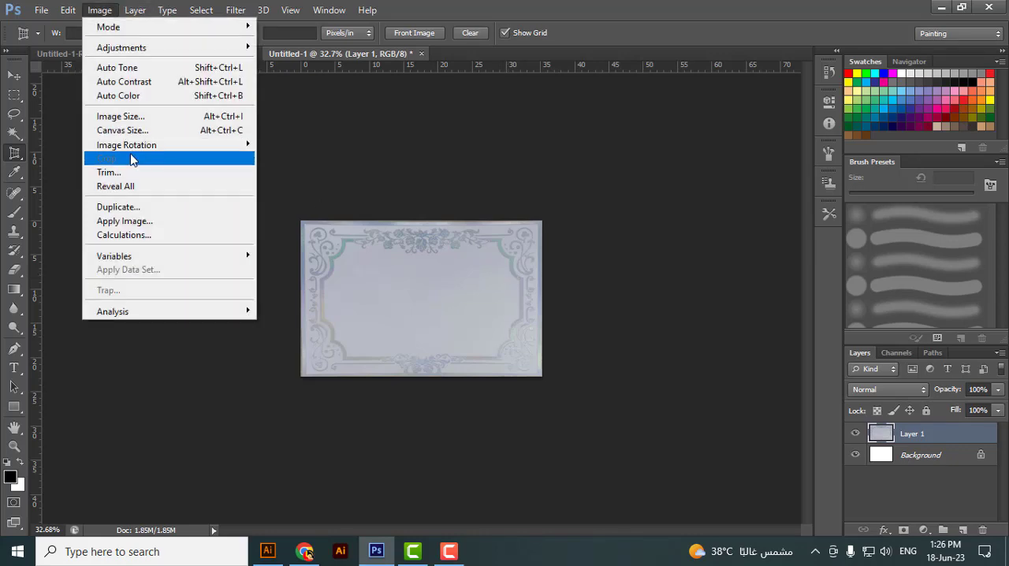
left_click(134, 117)
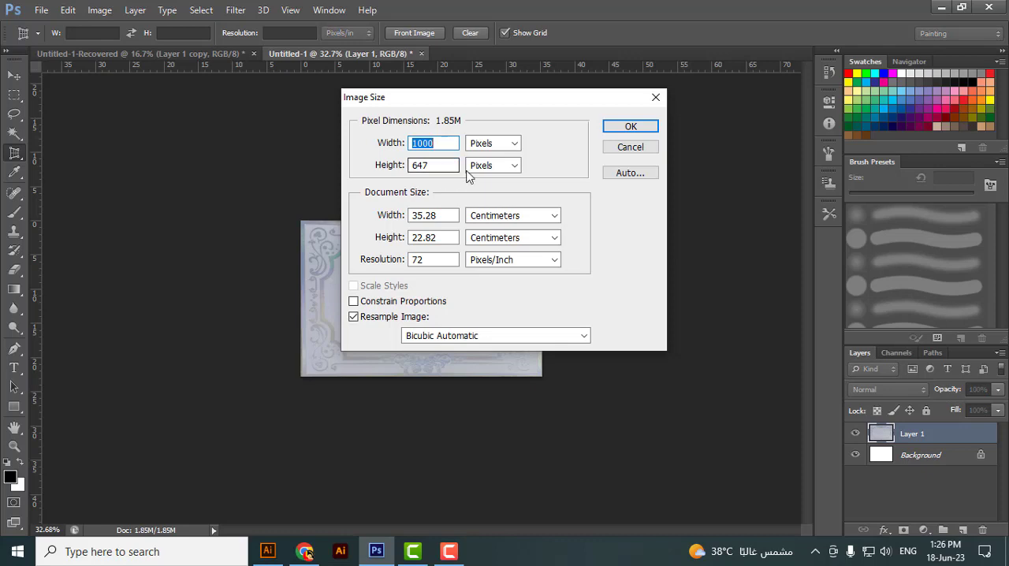
left_click_drag(450, 219, 367, 215)
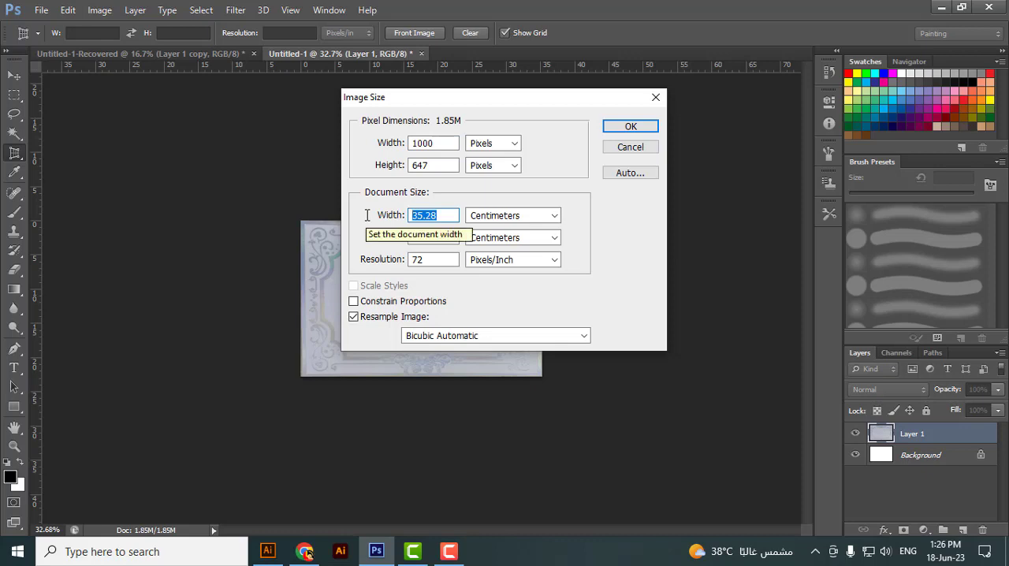
type("17.5")
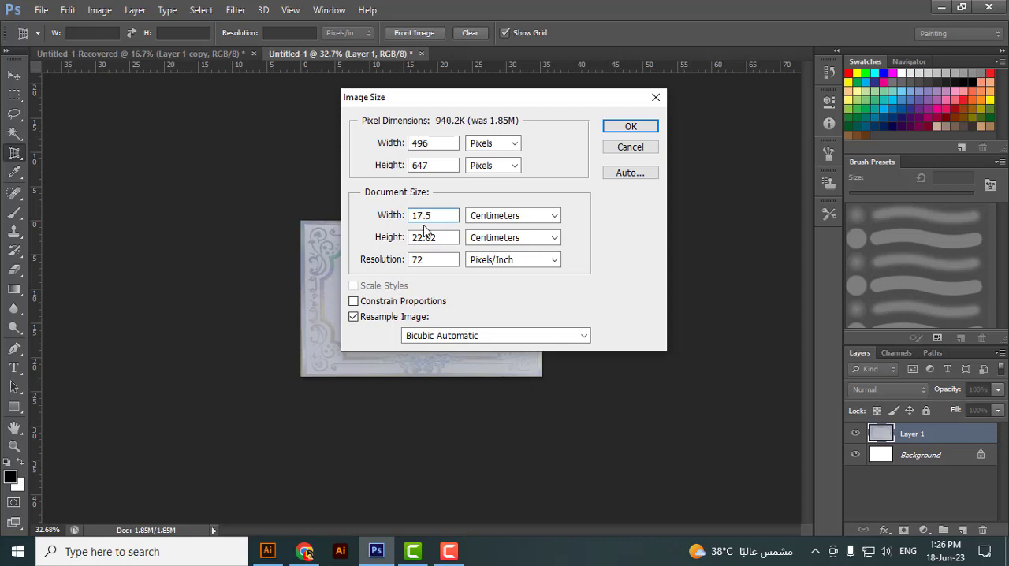
left_click_drag(455, 236, 381, 236)
type("11.5")
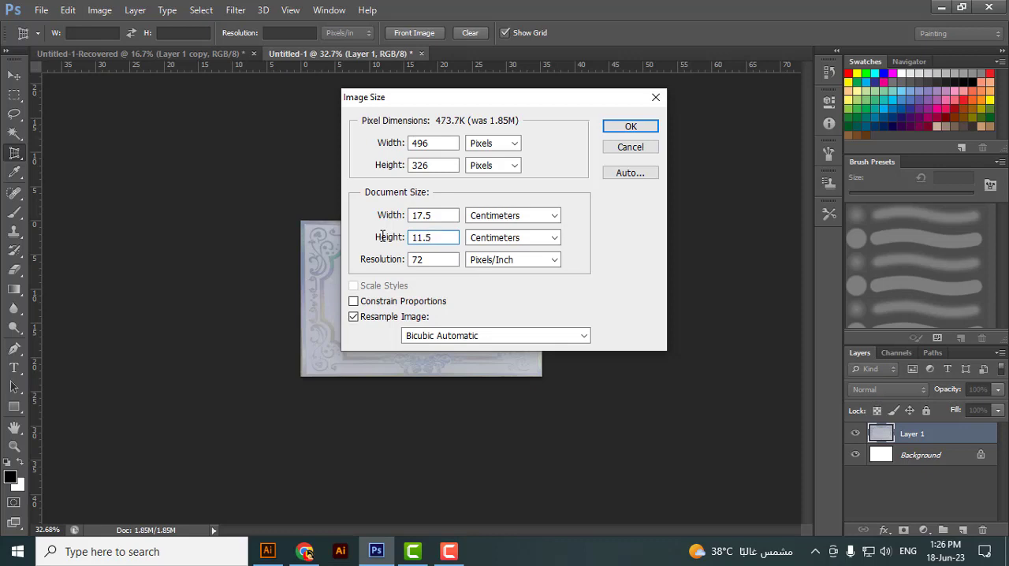
left_click_drag(455, 260, 368, 265)
type("300")
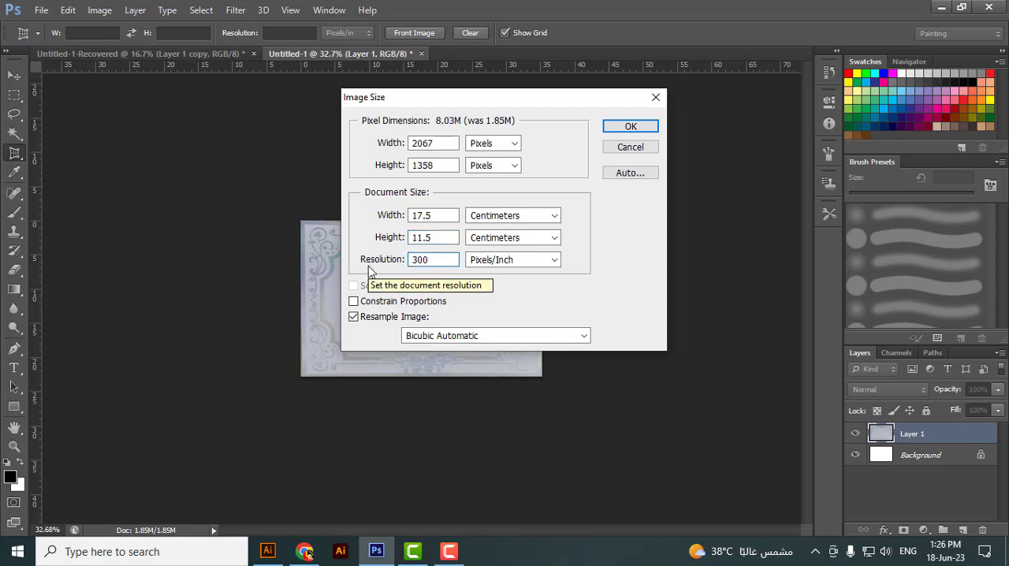
left_click(635, 125)
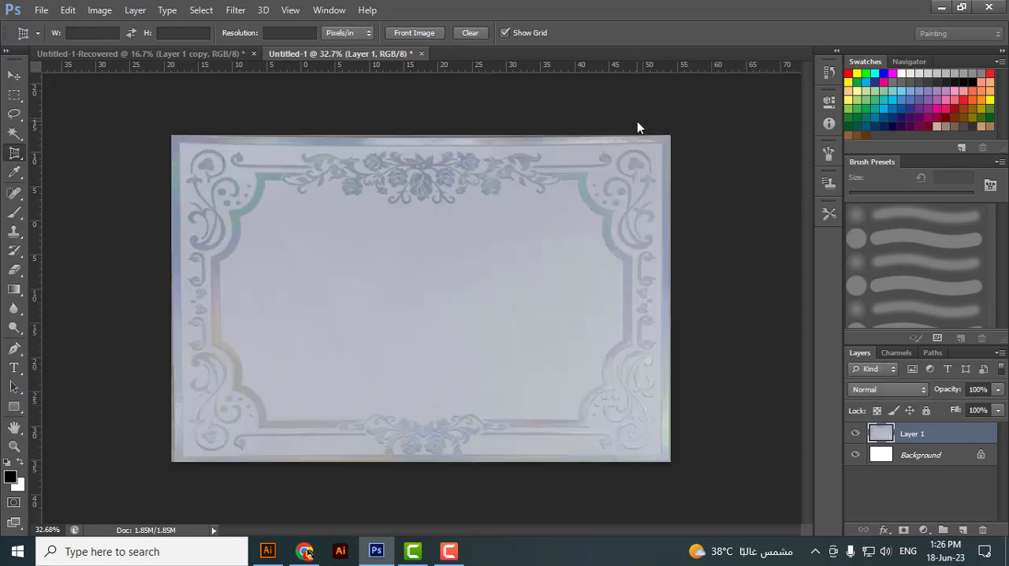
Step: Bring the resized card layer from Photoshop into the open wedding invitation document in Illustrator
left_click(14, 75)
left_click_drag(331, 217, 607, 194)
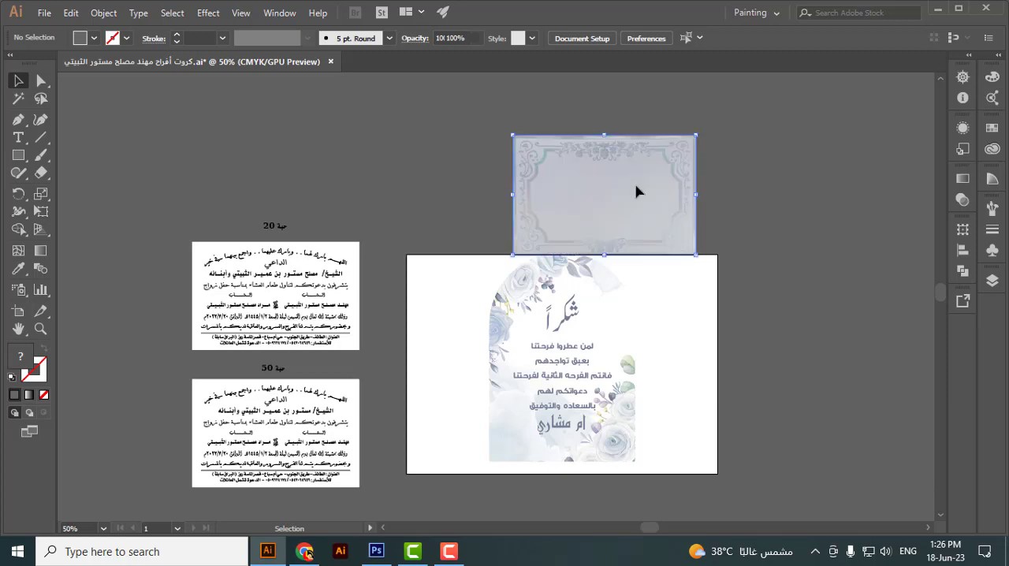
left_click_drag(600, 296, 417, 371)
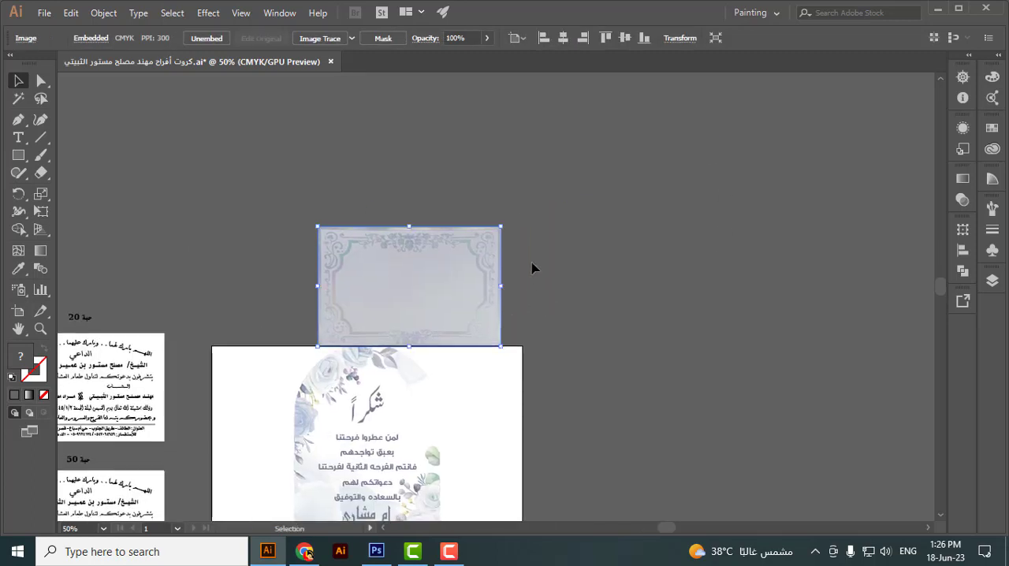
Step: Rotate the card image 180° and move it onto the empty area above and to the right of the artboard
left_click_drag(472, 270, 335, 329)
left_click_drag(419, 279, 664, 235)
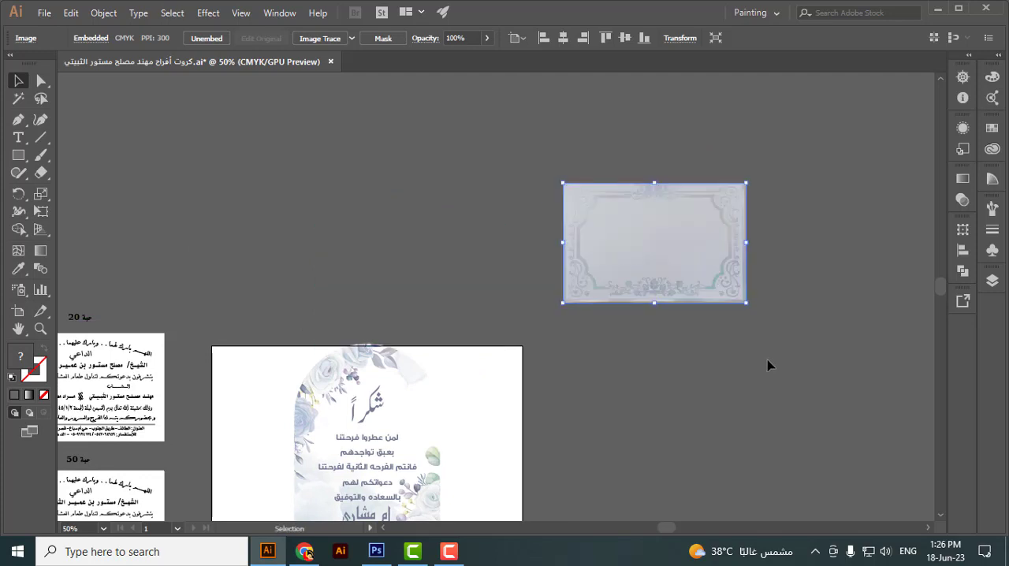
left_click(686, 363)
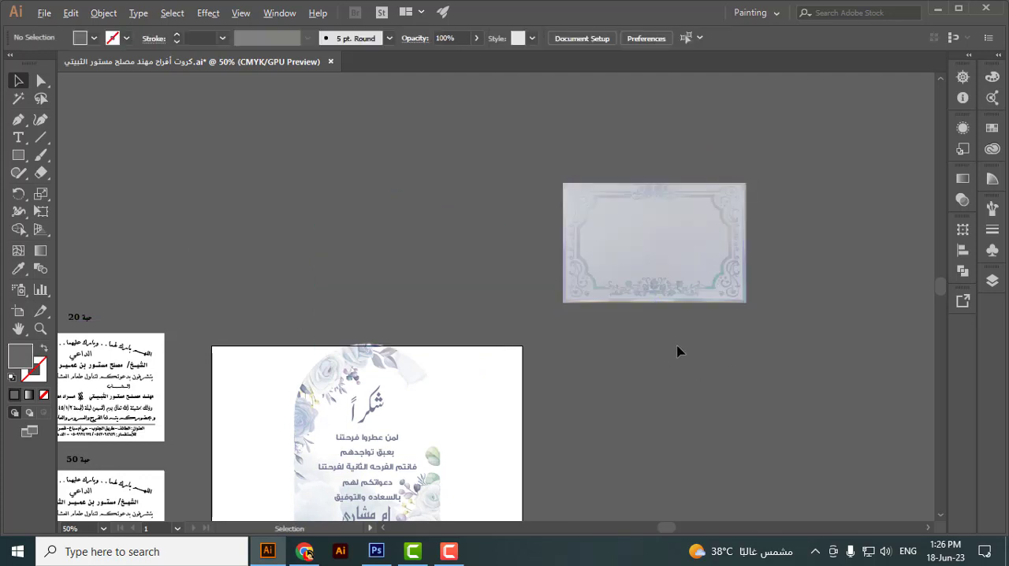
Step: Delete the floral thank-you design from the artboard
scroll(680, 352, "down", 1)
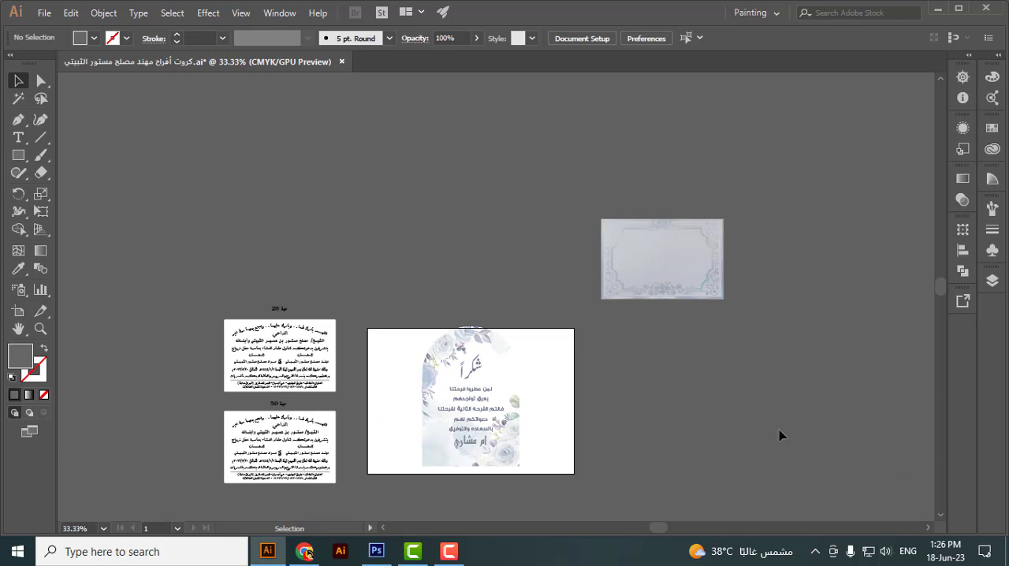
left_click_drag(392, 512, 589, 423)
key("Delete")
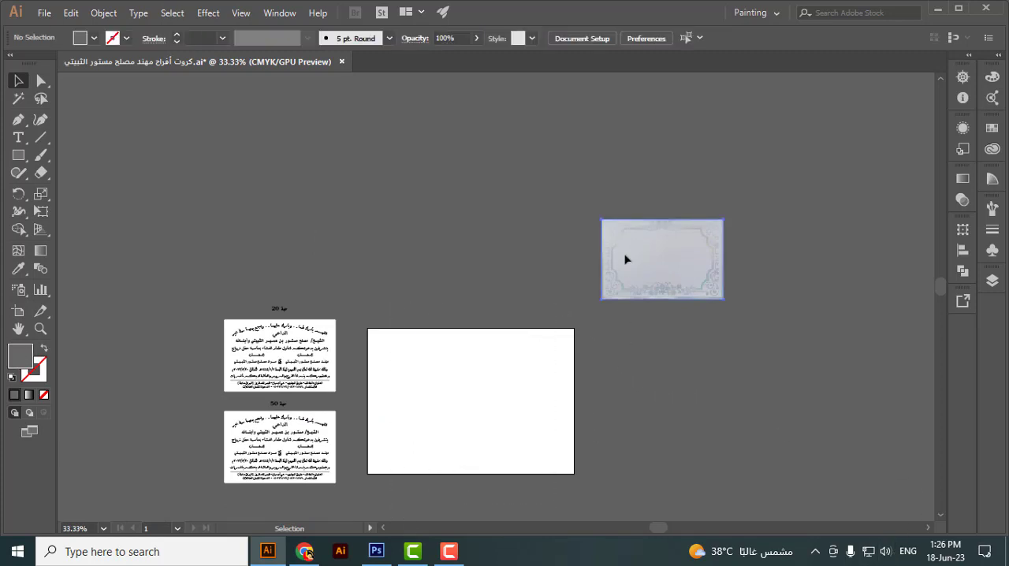
Step: Move the ornate card image onto the middle of the empty artboard
left_click_drag(626, 257, 431, 393)
scroll(392, 430, "up", 4)
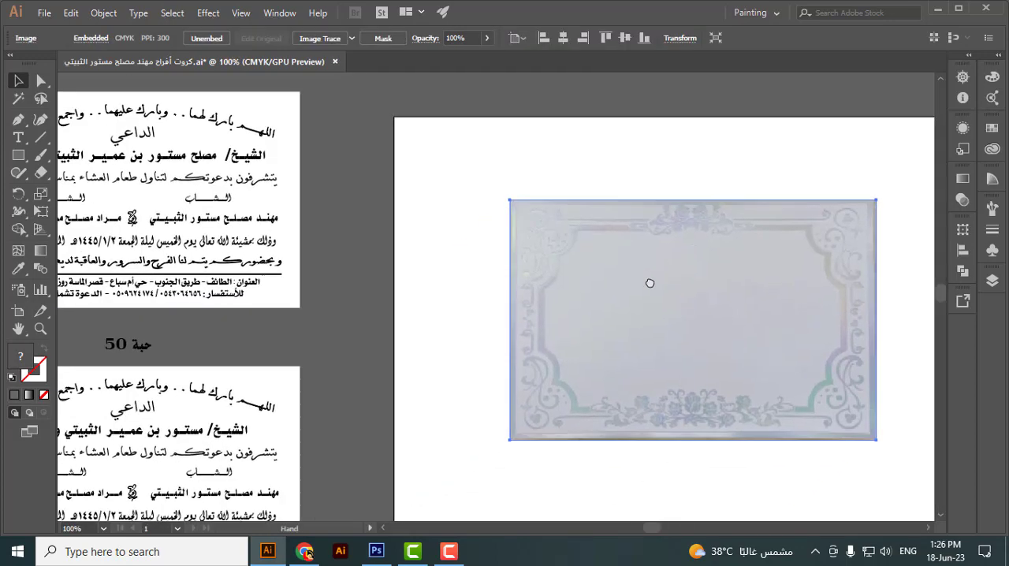
left_click_drag(649, 283, 668, 263)
scroll(200, 213, "down", 2)
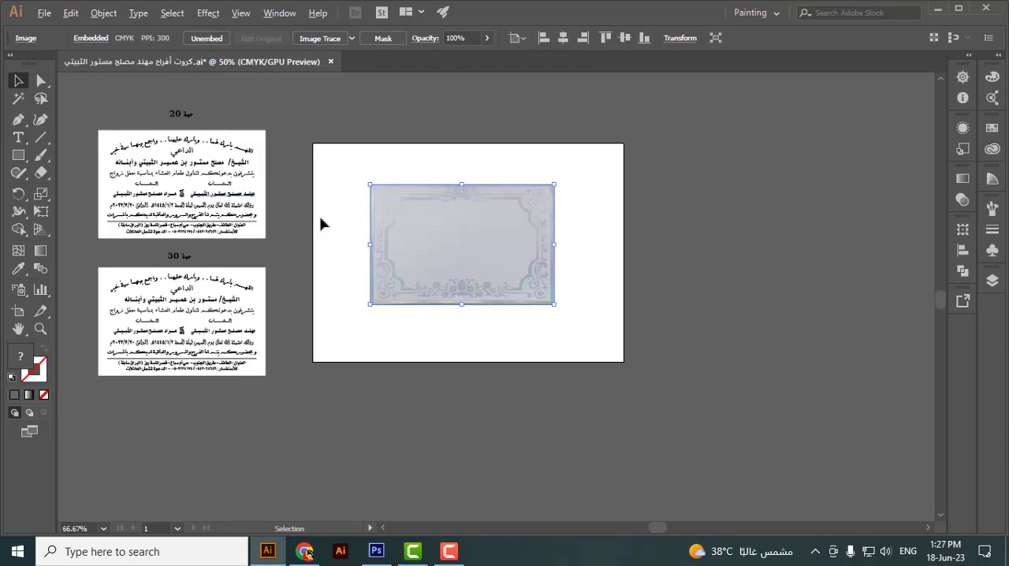
left_click_drag(376, 245, 487, 275)
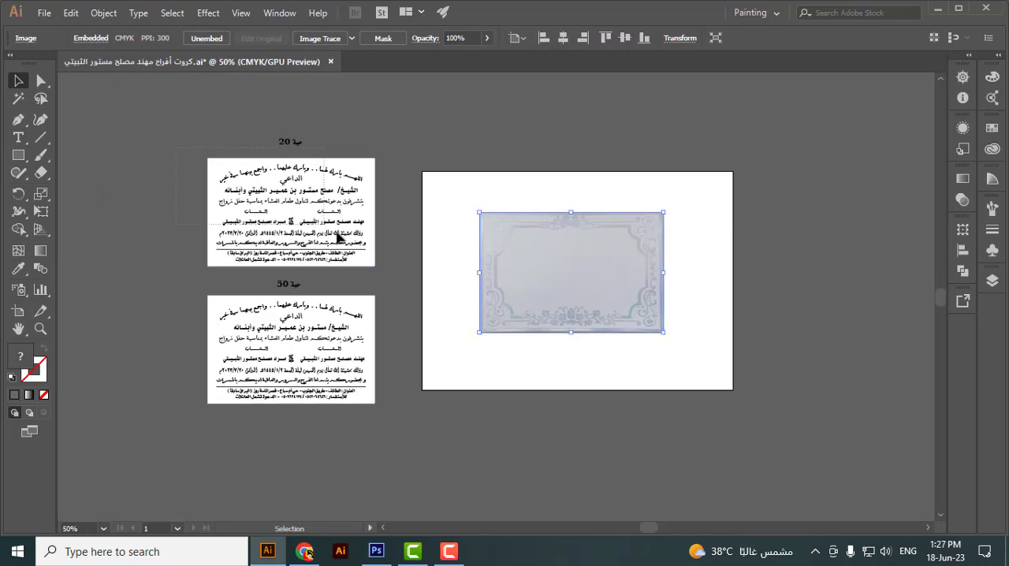
Step: Move the upper invitation block, labelled 20, onto the card image with their top-left corners aligned
left_click_drag(338, 237, 396, 270)
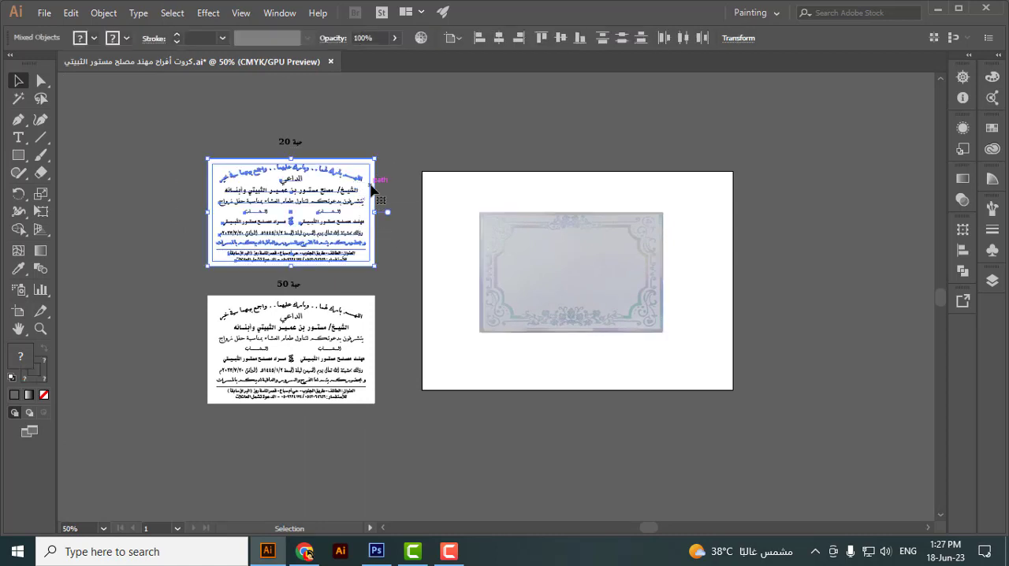
left_click_drag(358, 182, 629, 237)
left_click_drag(602, 383, 651, 288)
Step: Enlarge the invitation block from its bottom-right corner to about 17.8 × 11.5 cm so it covers the card image
scroll(651, 288, "down", 2)
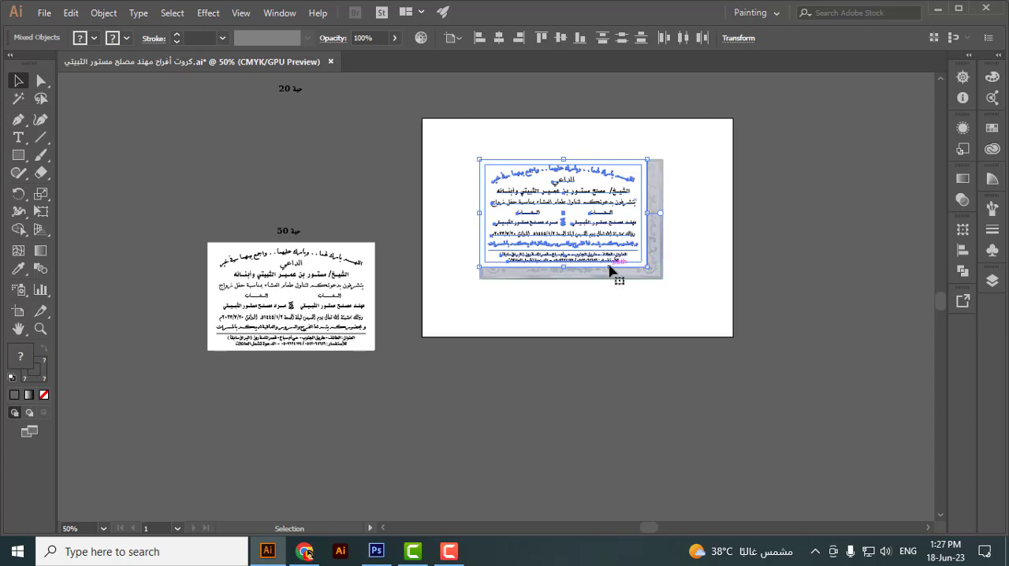
scroll(646, 271, "up", 1)
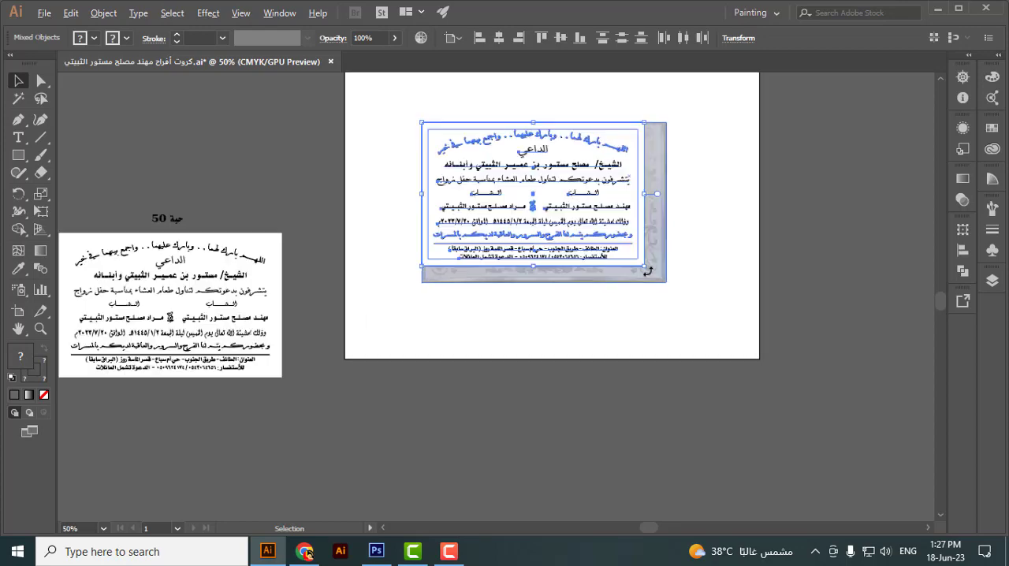
scroll(646, 271, "up", 2)
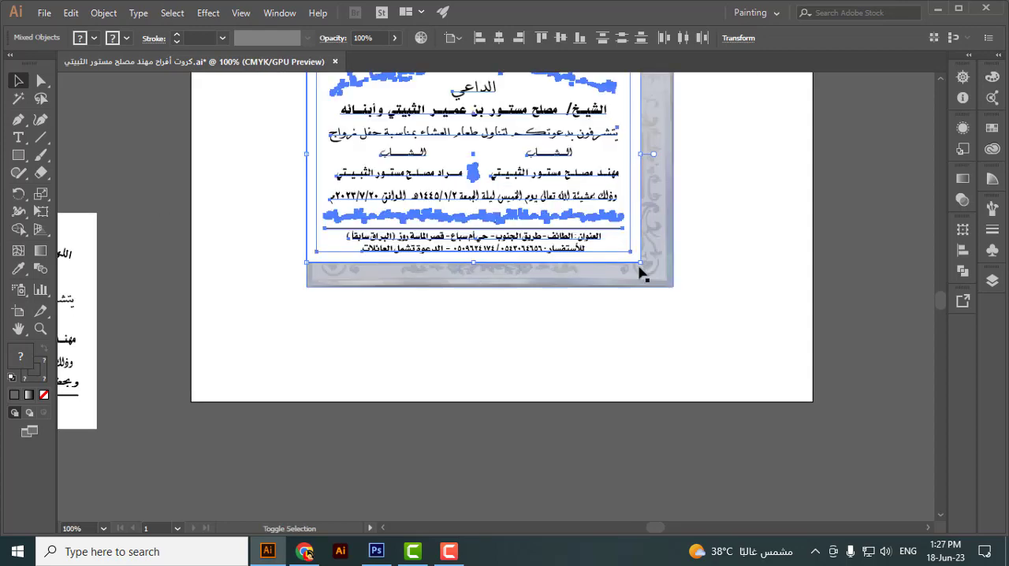
left_click_drag(643, 268, 678, 294)
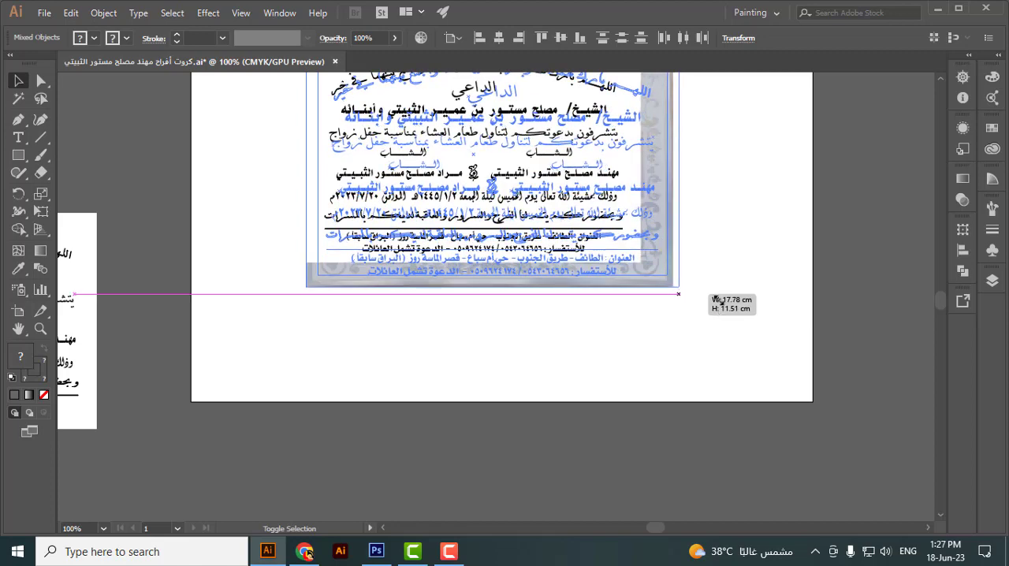
Step: Delete the white background and the unfilled inner rectangle of the invitation block, and lock the card image in place
left_click(716, 270)
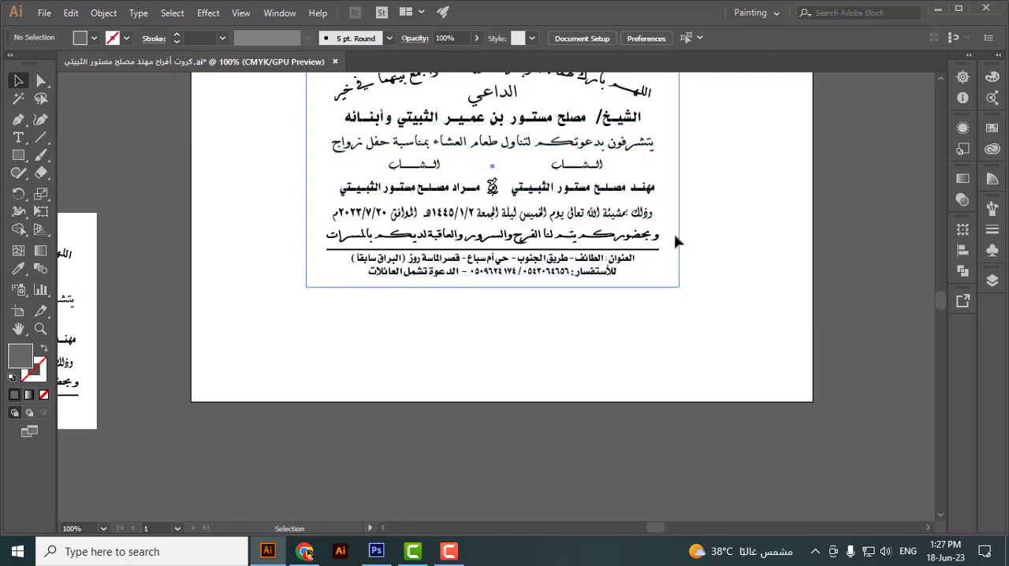
scroll(694, 345, "up", 2)
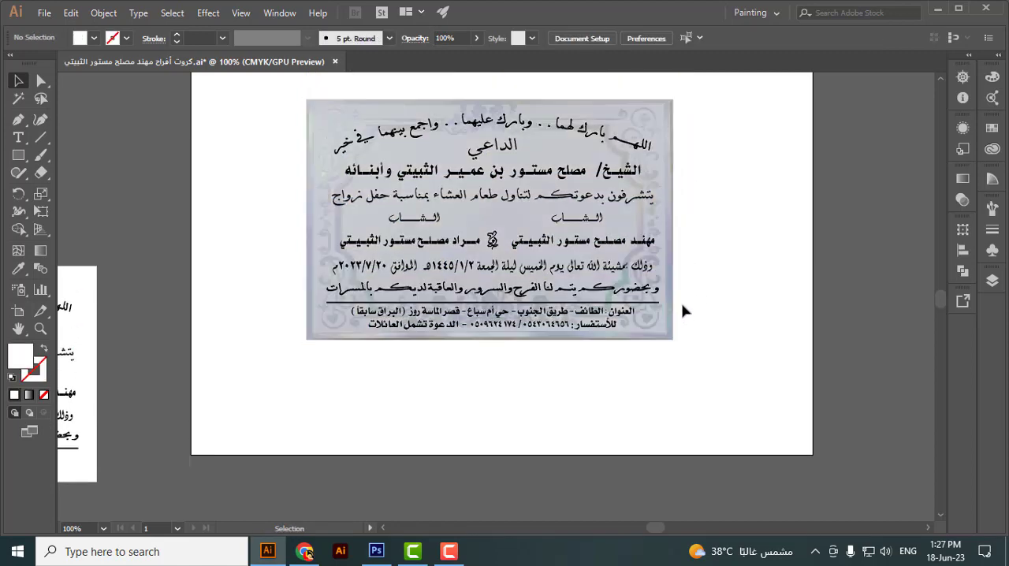
left_click(673, 290)
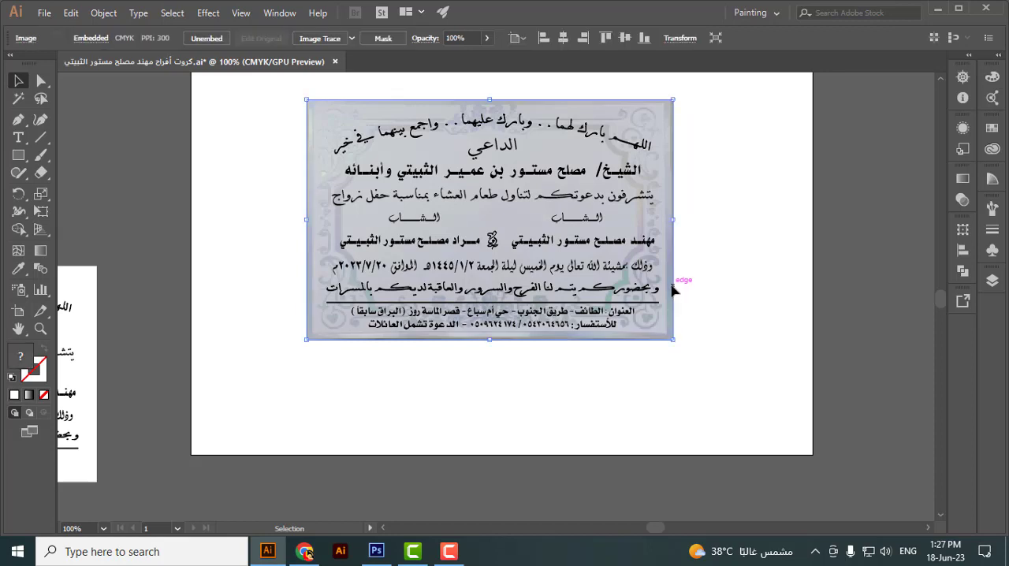
left_click(673, 290)
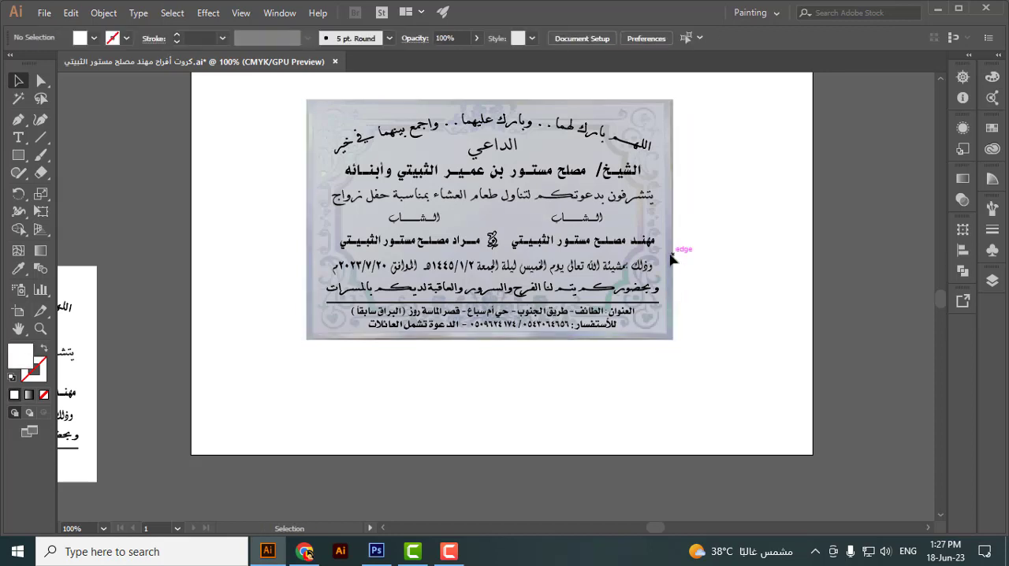
left_click(674, 268)
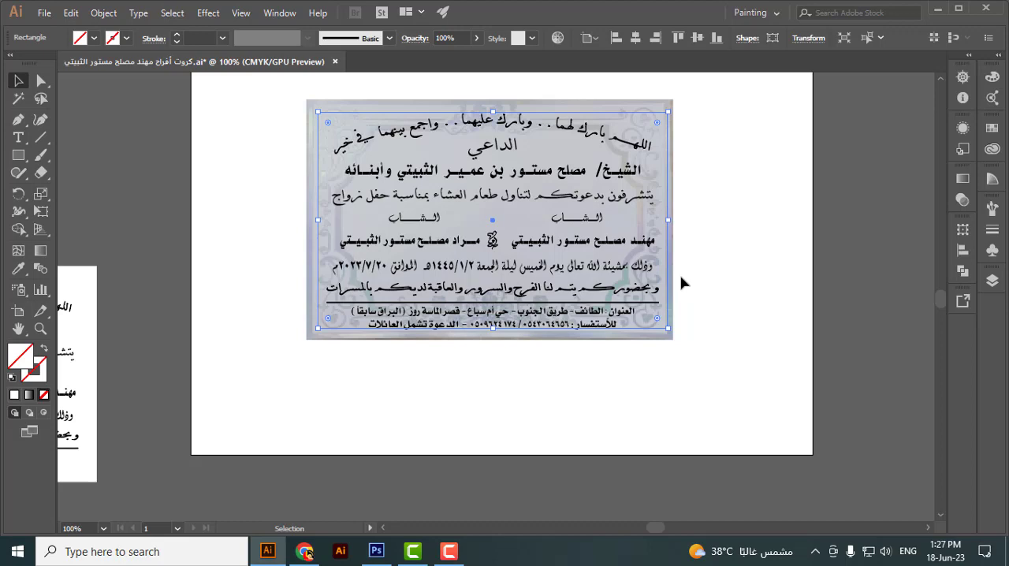
left_click(683, 282)
Step: Scale all the invitation text down about its centre to about 13.2 × 8.8 cm, inside the card's ornamental frame
left_click_drag(683, 99, 233, 495)
scroll(651, 88, "up", 1)
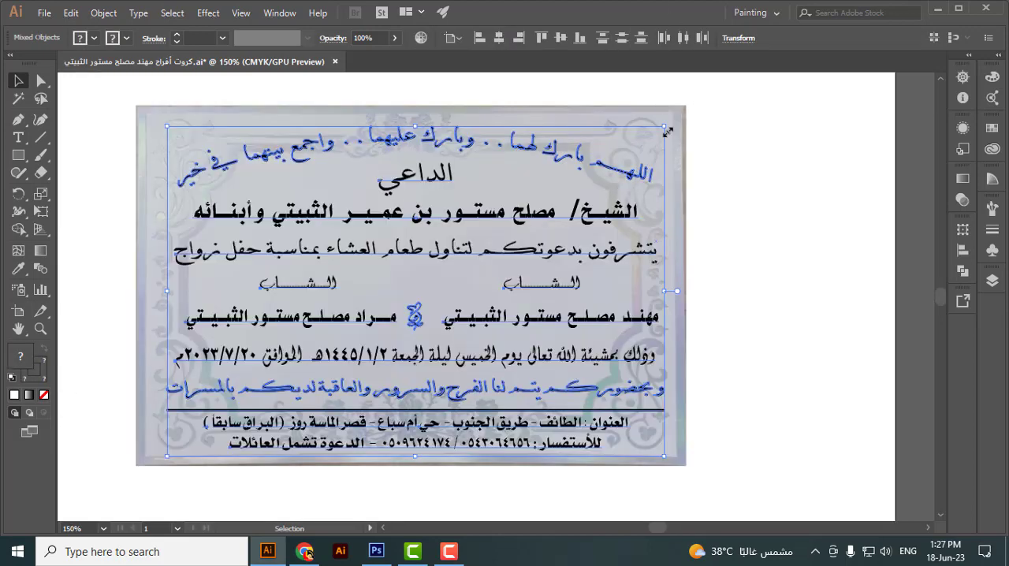
left_click_drag(679, 137, 704, 155)
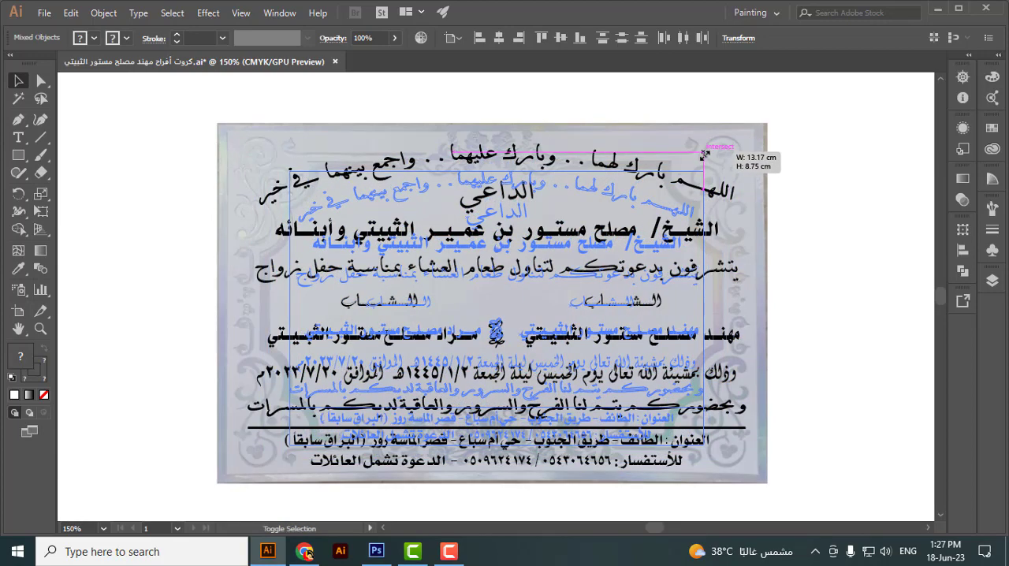
left_click_drag(813, 203, 849, 204)
left_click(865, 203)
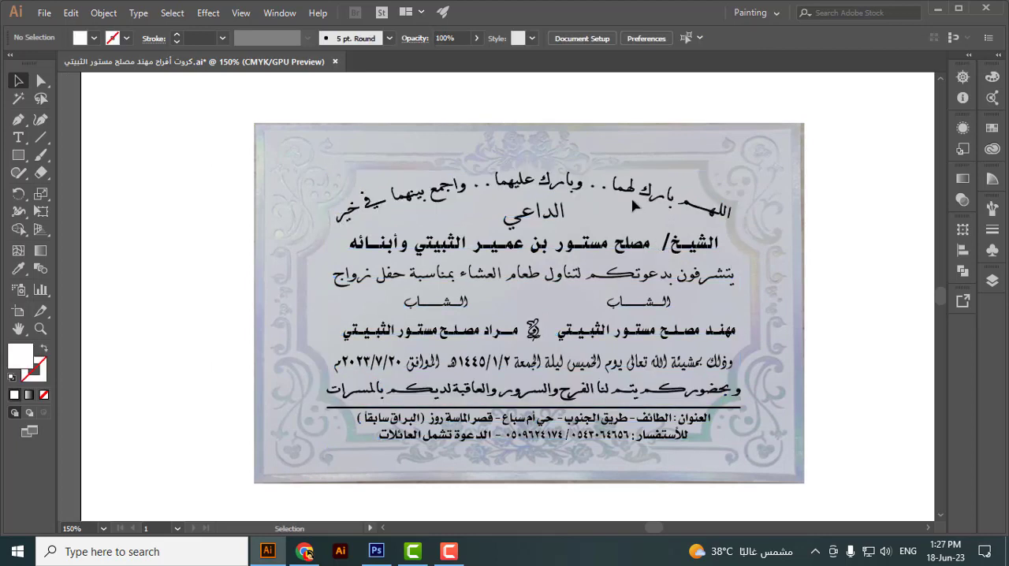
Step: Shrink the arched prayer line about its centre to about 11.9 × 1.5 cm
left_click(729, 211)
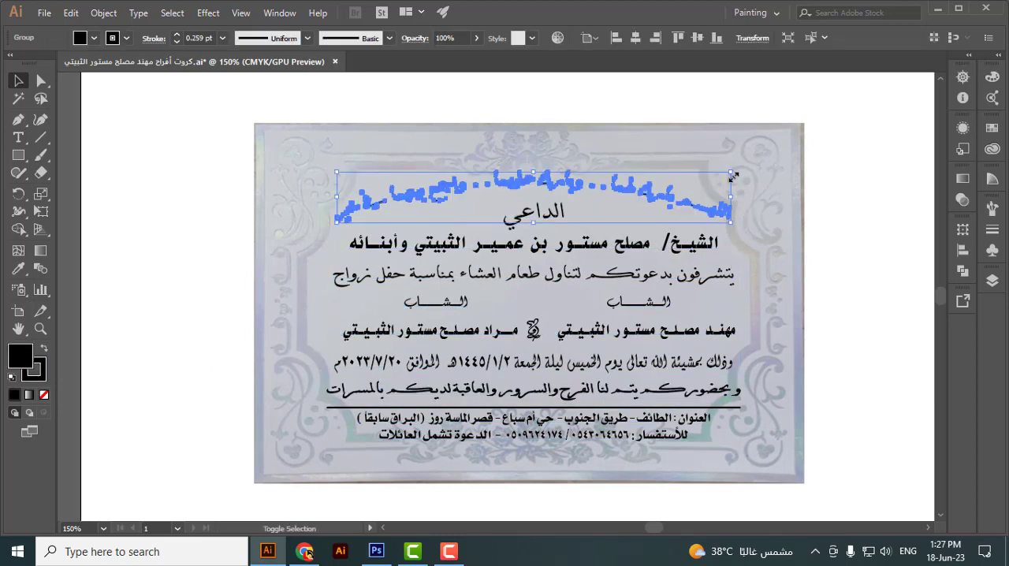
left_click_drag(730, 174, 721, 171)
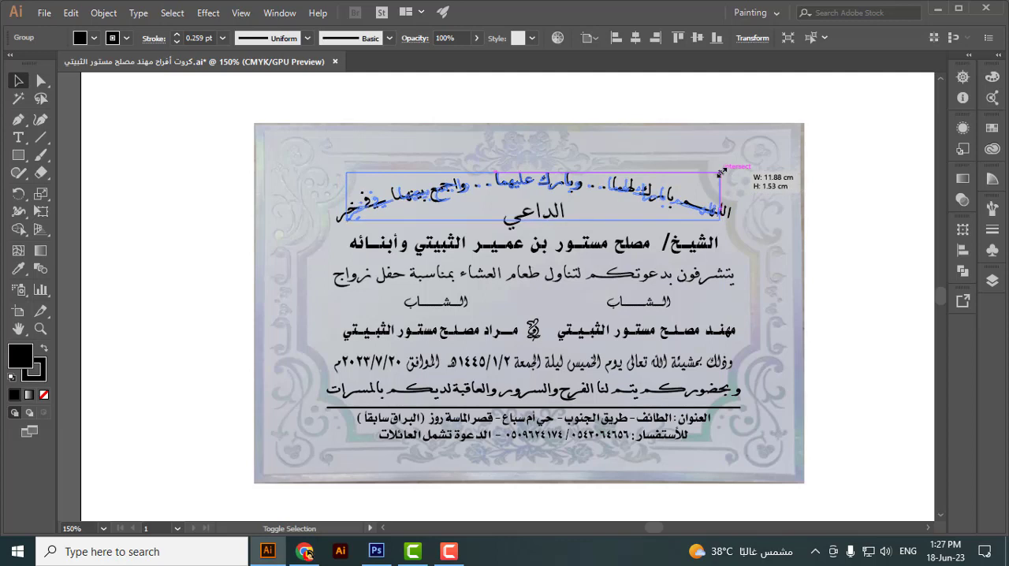
left_click_drag(769, 258, 832, 237)
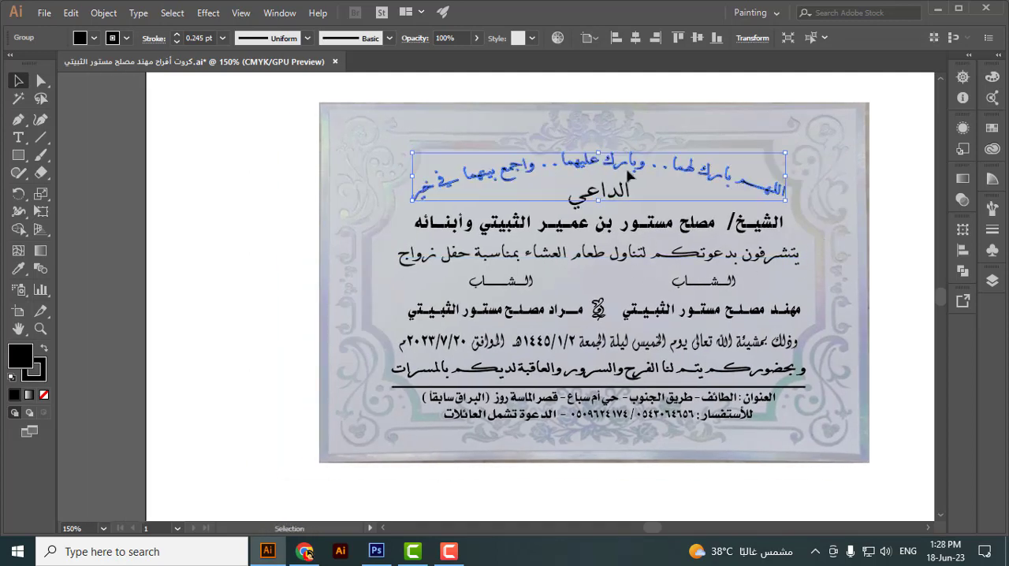
Step: Scale the central text lines, left name and ornament slightly down from their lower-right corner, excluding both title words and the right name, and nudge them down
scroll(634, 179, "up", 2)
left_click(599, 134)
scroll(594, 108, "down", 2)
left_click_drag(594, 99, 566, 472)
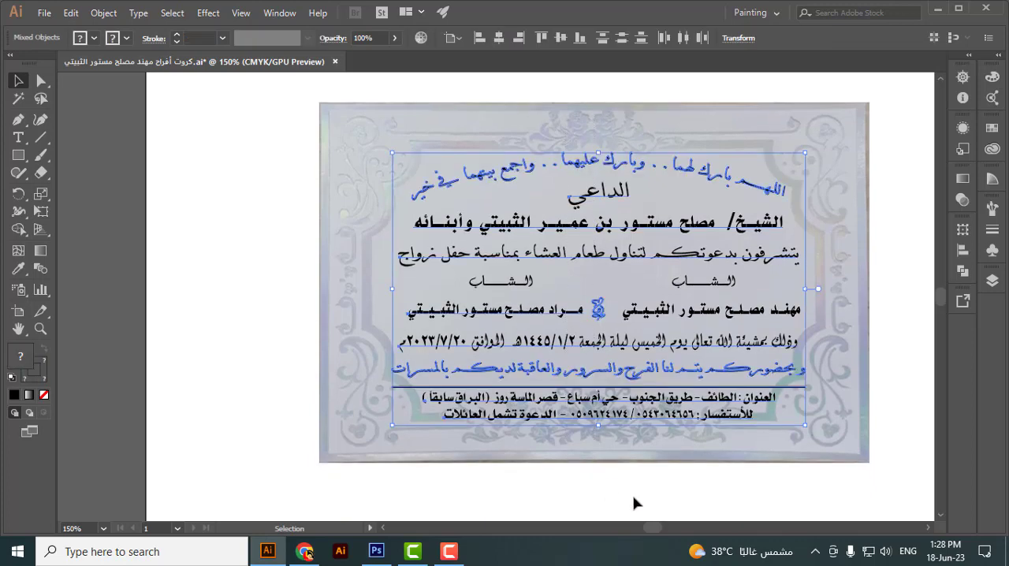
mouse_move(803, 426)
left_mouse_down()
mouse_move(790, 422)
mouse_move(802, 427)
left_mouse_up()
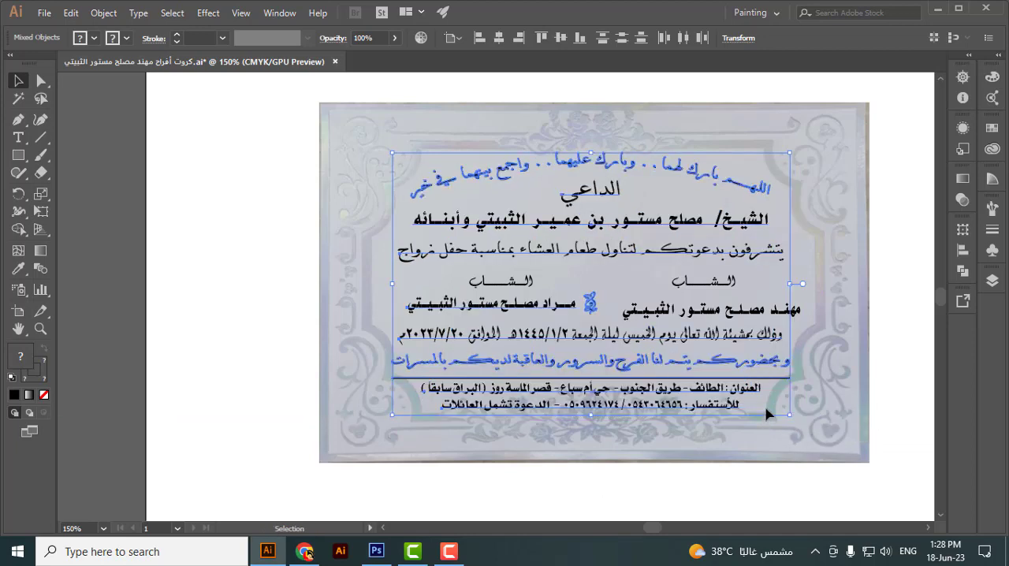
key("Down")
key("Down")
key("Down")
key("Down")
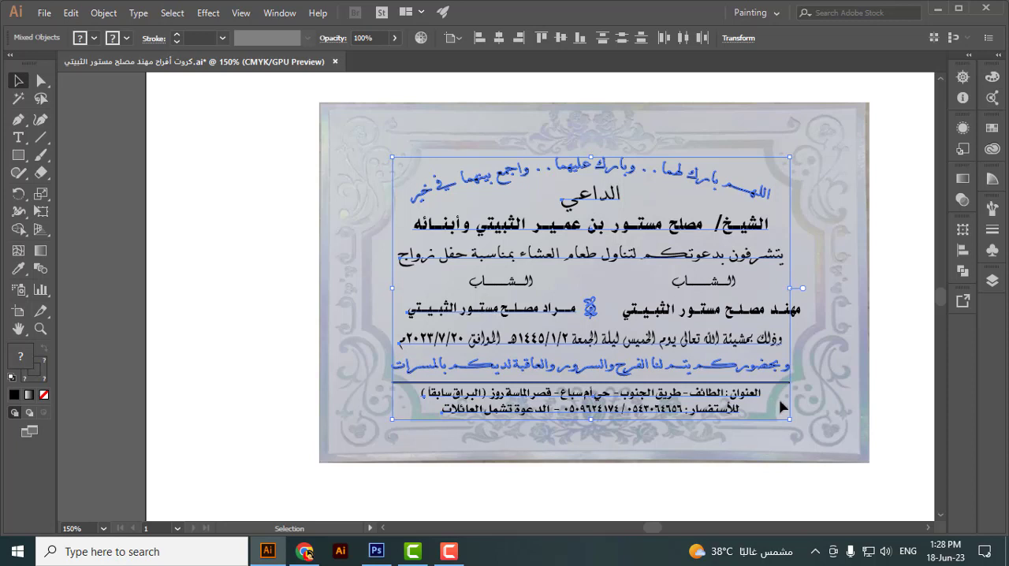
key("Down")
left_click(869, 383)
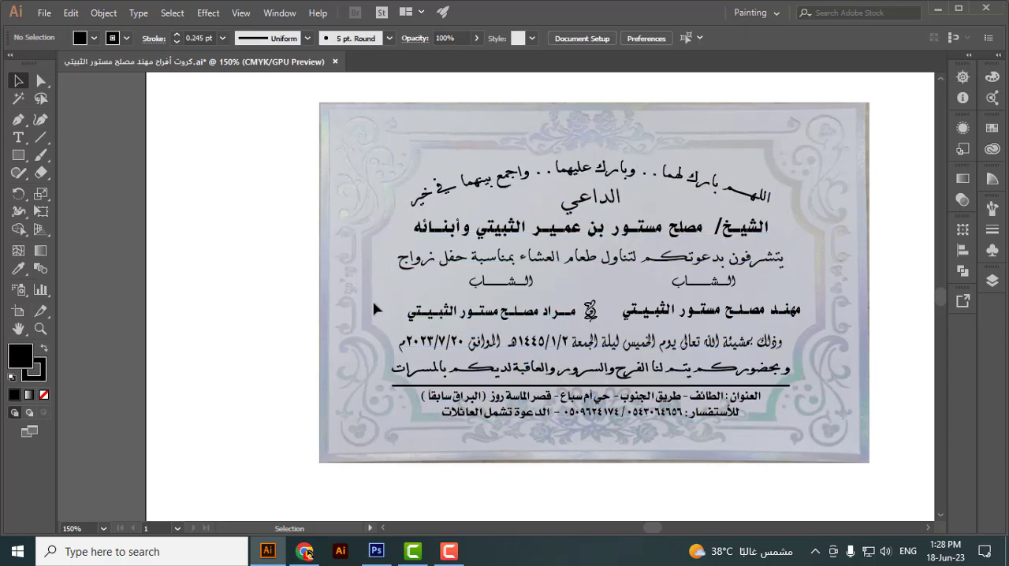
Step: Nudge the row with the grooms' names up, and raise it slightly together with the two rows above it
left_click_drag(502, 313, 714, 324)
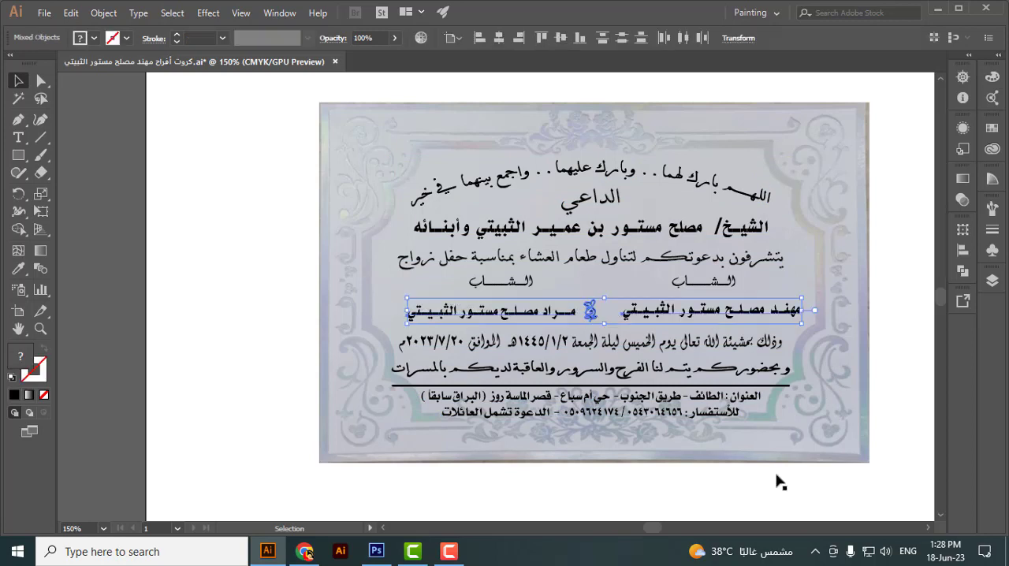
key("Up")
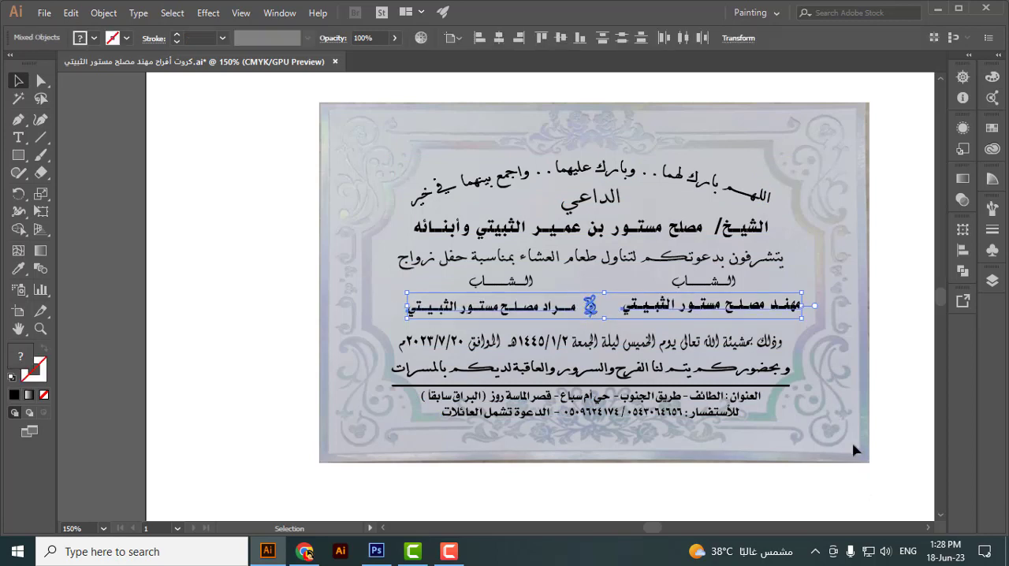
left_click_drag(846, 256, 364, 318)
key("Up")
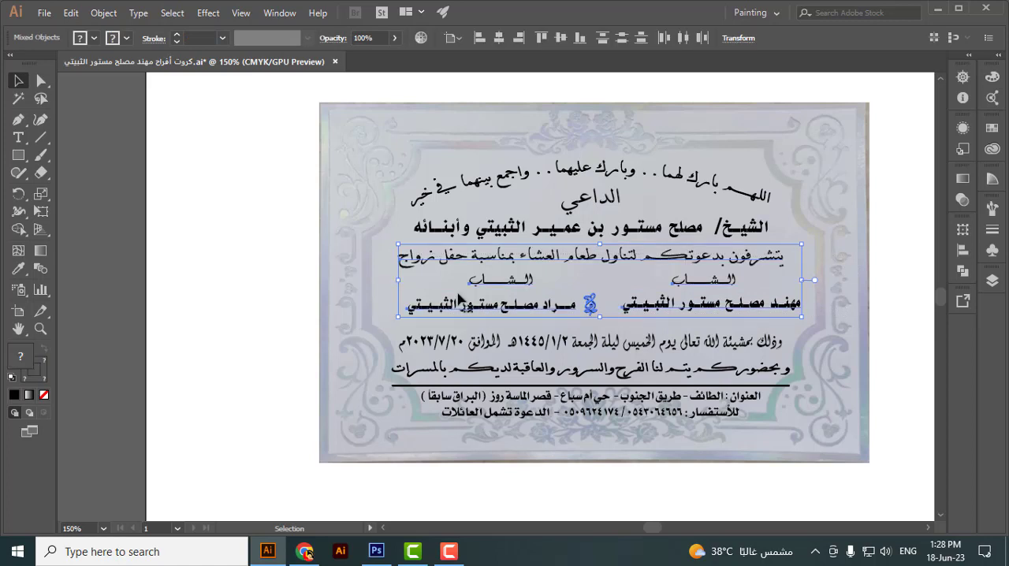
left_click(855, 352)
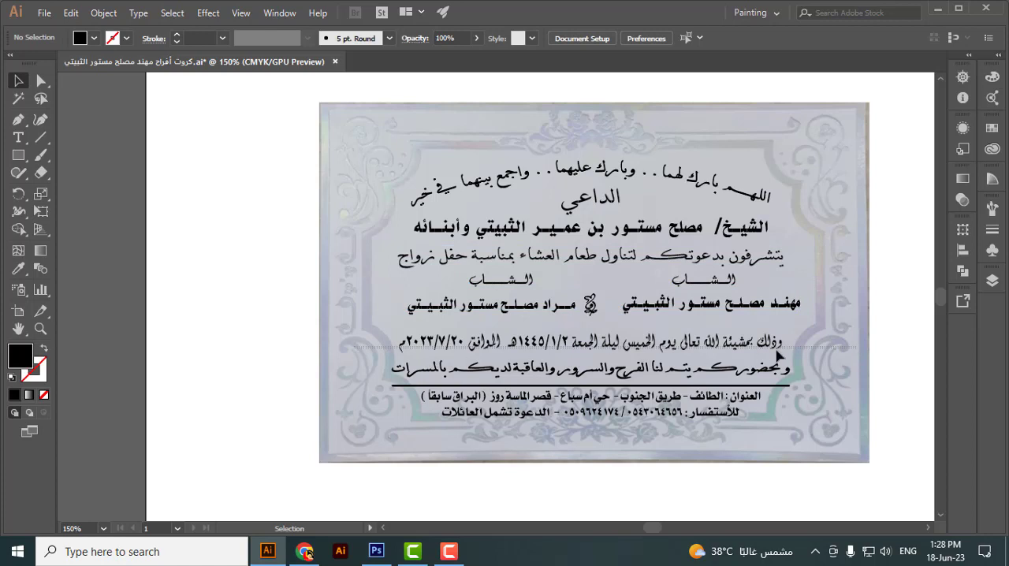
Step: Nudge the date line up, closer to the row of grooms' names
key("Up")
key("Up")
key("Up")
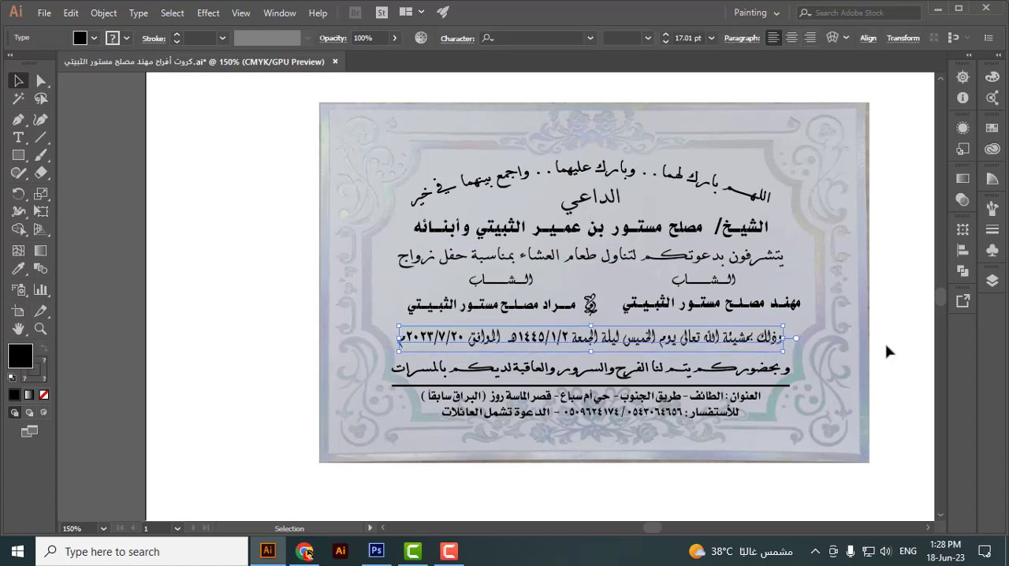
key("Up")
key("Up")
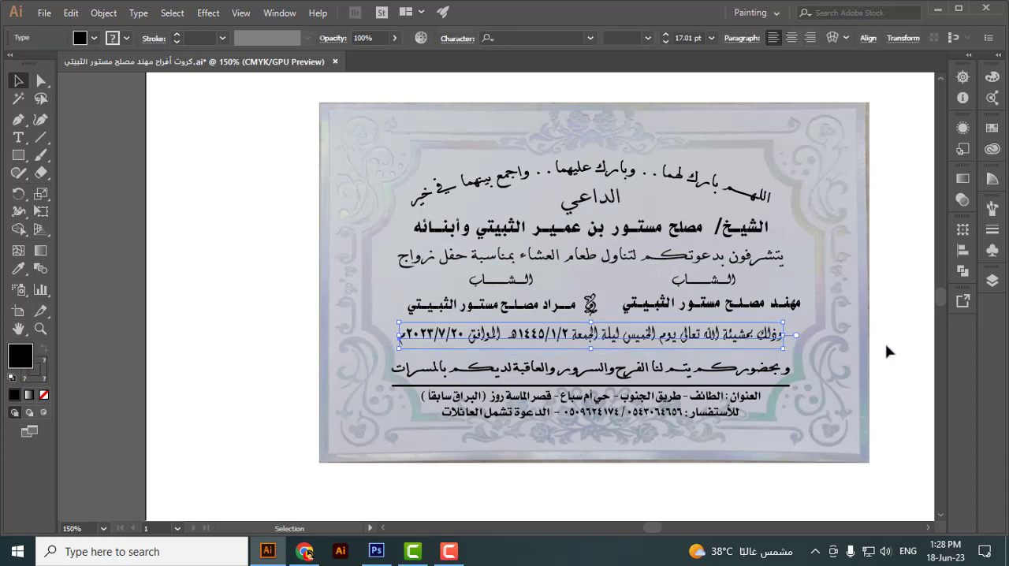
left_click(828, 370)
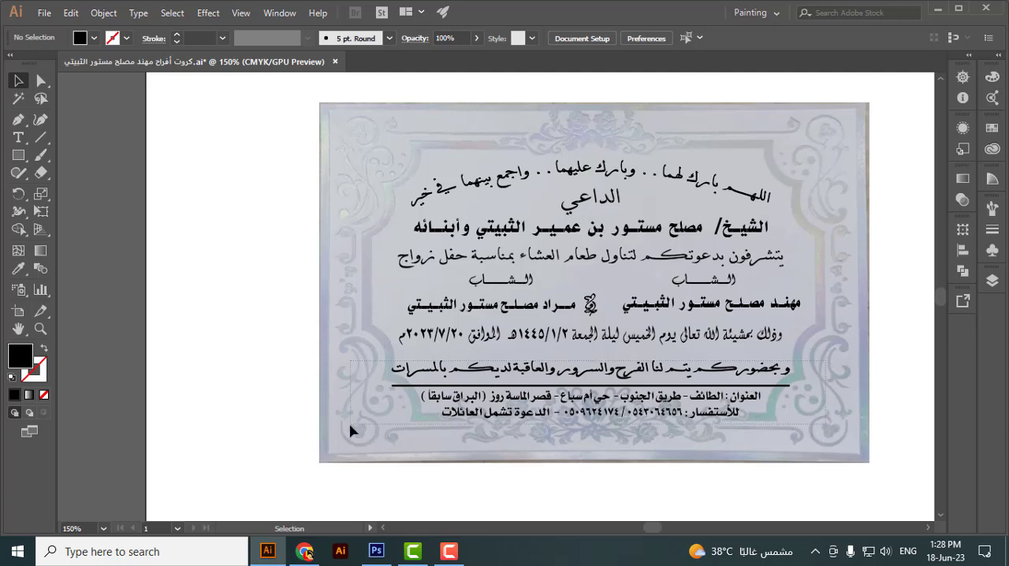
Step: Nudge the closing line, divider and two address lines up together, close beneath the date line
left_click_drag(351, 424, 351, 426)
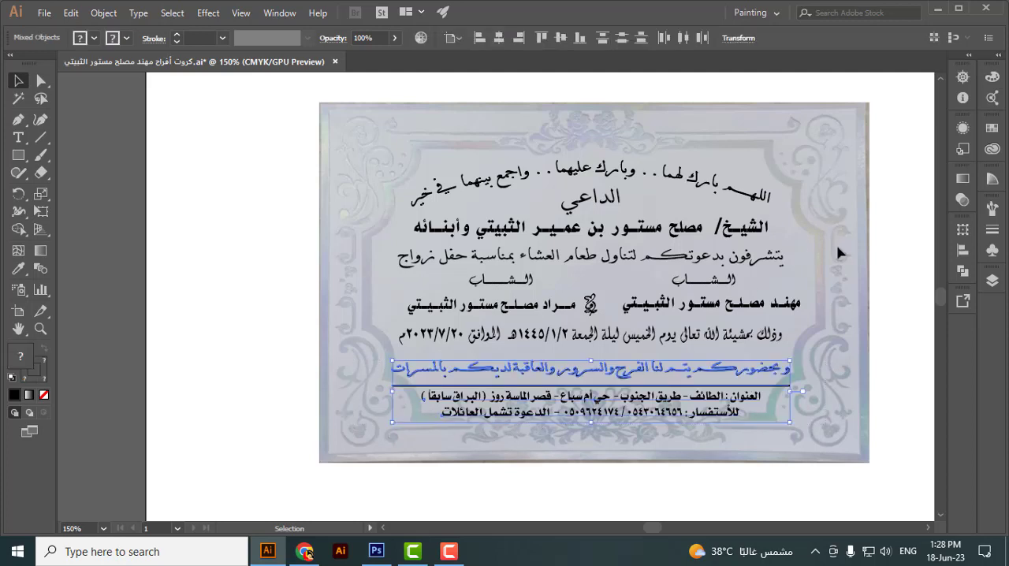
key("Up")
key("Up")
key("Up")
key("Up")
key("Up")
key("Up")
key("Up")
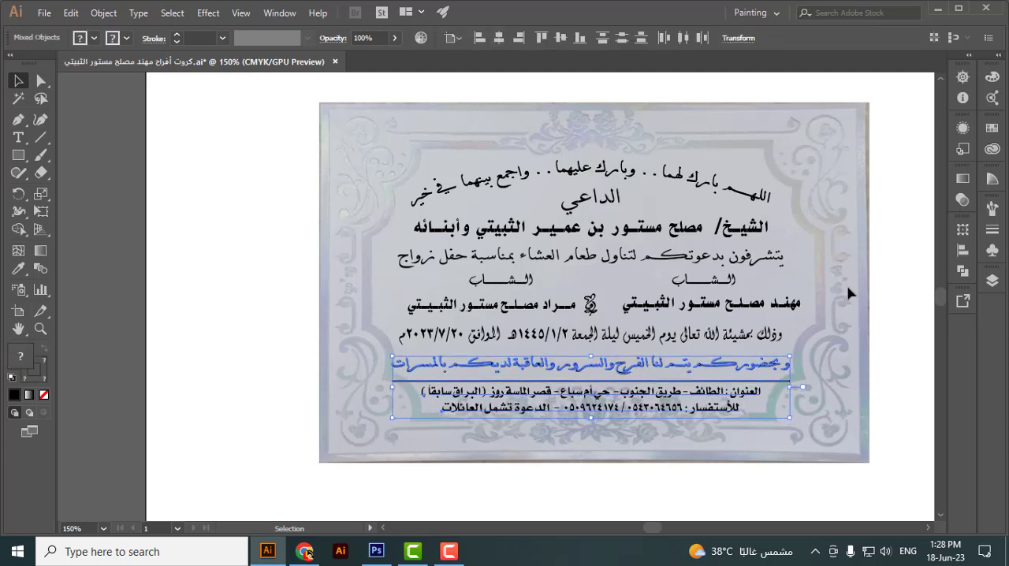
key("Up")
left_click(869, 311)
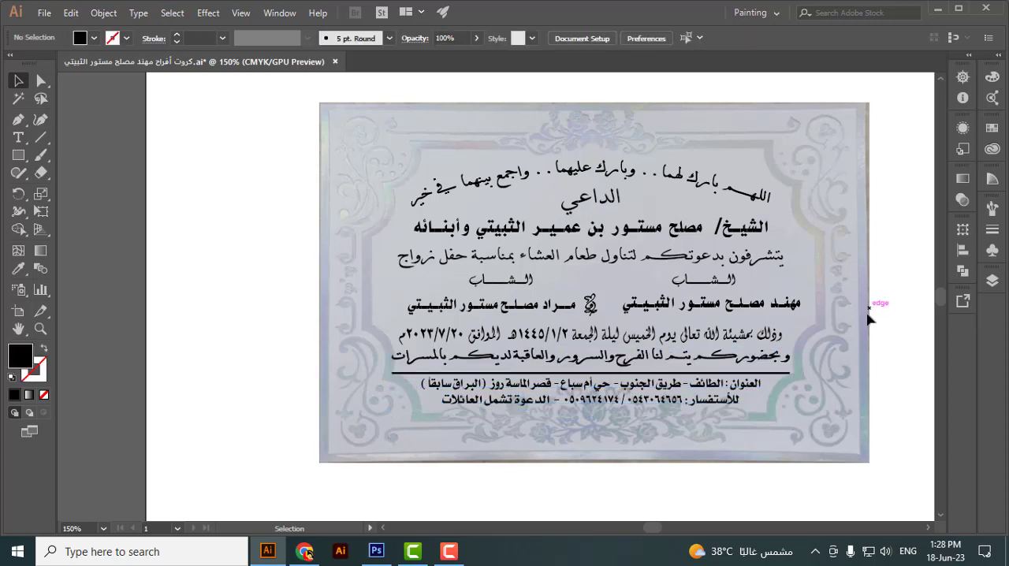
Step: Move the date line and everything beneath it slightly up, tightening the gap under the grooms' names
left_click_drag(869, 338, 280, 474)
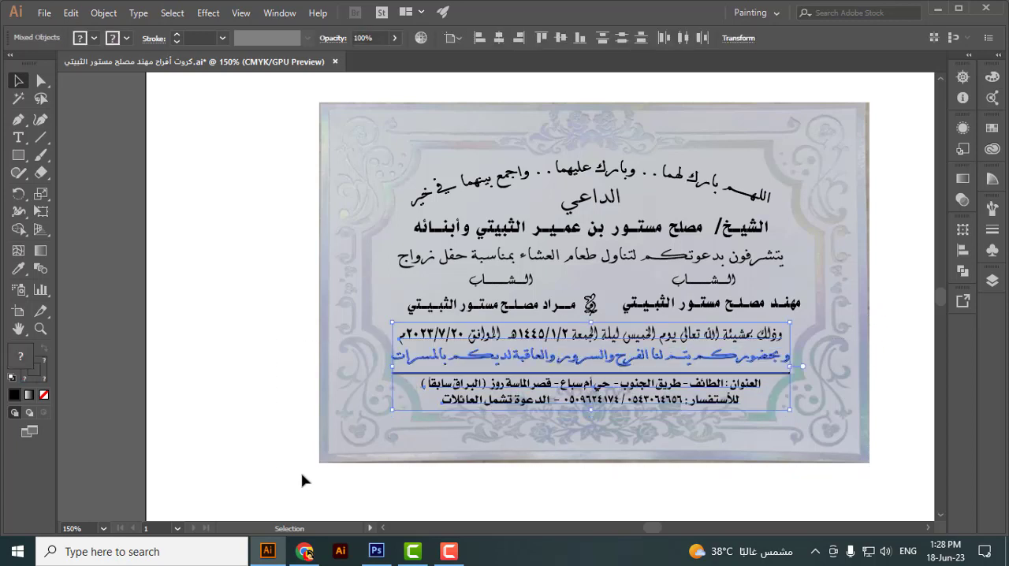
key("Up")
key("Up")
key("Up")
key("Up")
key("Down")
key("Down")
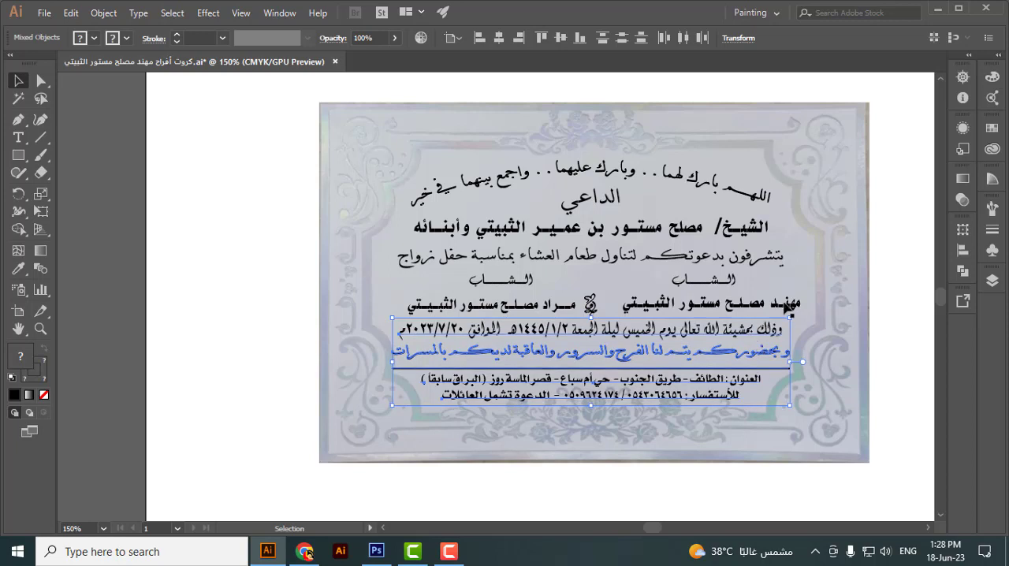
left_click(859, 292)
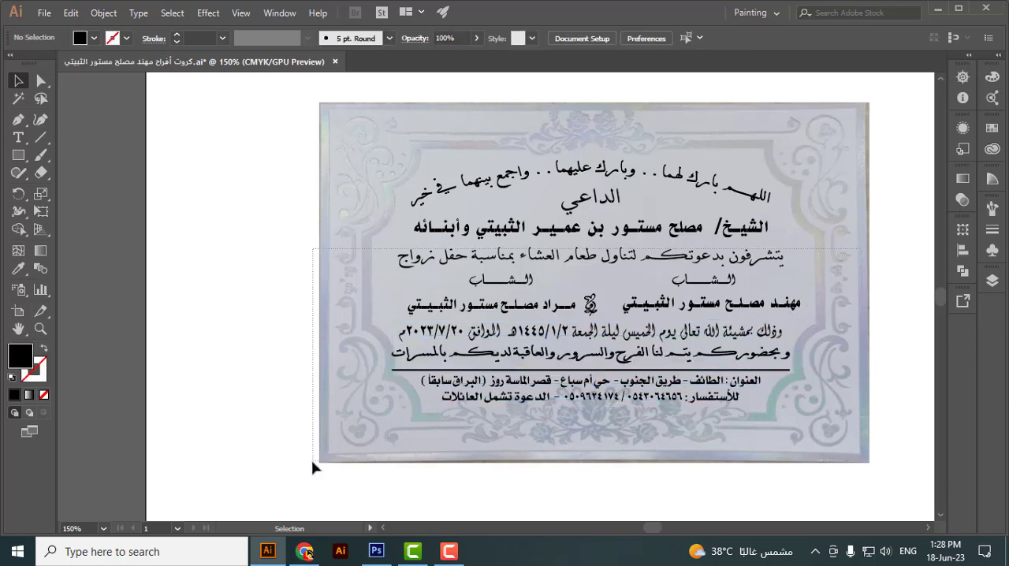
Step: Nudge everything from the dinner-invitation line down to the contact line slightly up, closer to the host's name
left_click_drag(311, 459, 296, 473)
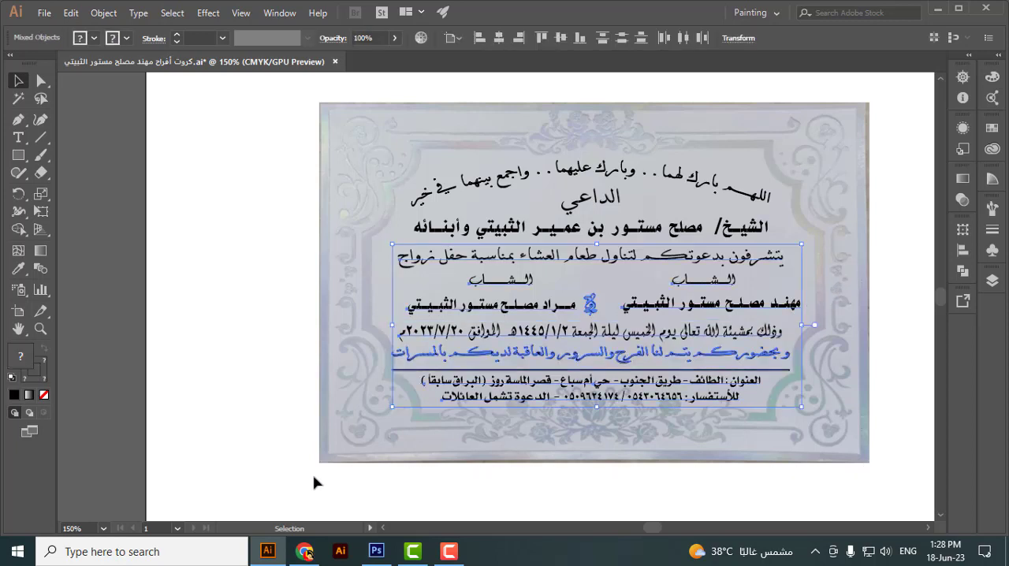
key("Up")
key("Up")
key("Up")
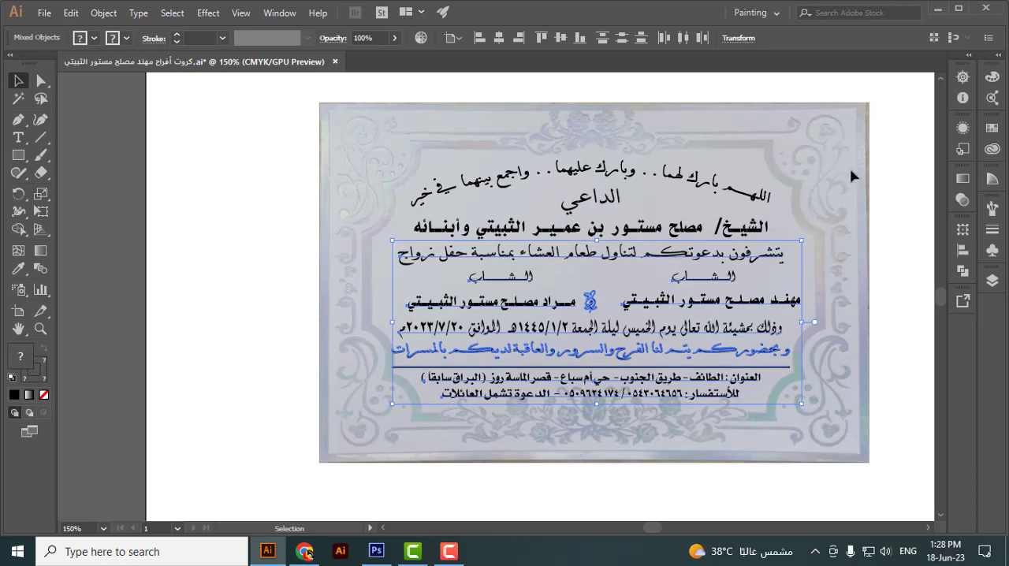
Step: Compress all the invitation text vertically from its bottom edge to about 13.03 × 7.24 cm, clear of the lower ornament
left_click_drag(857, 142, 332, 497)
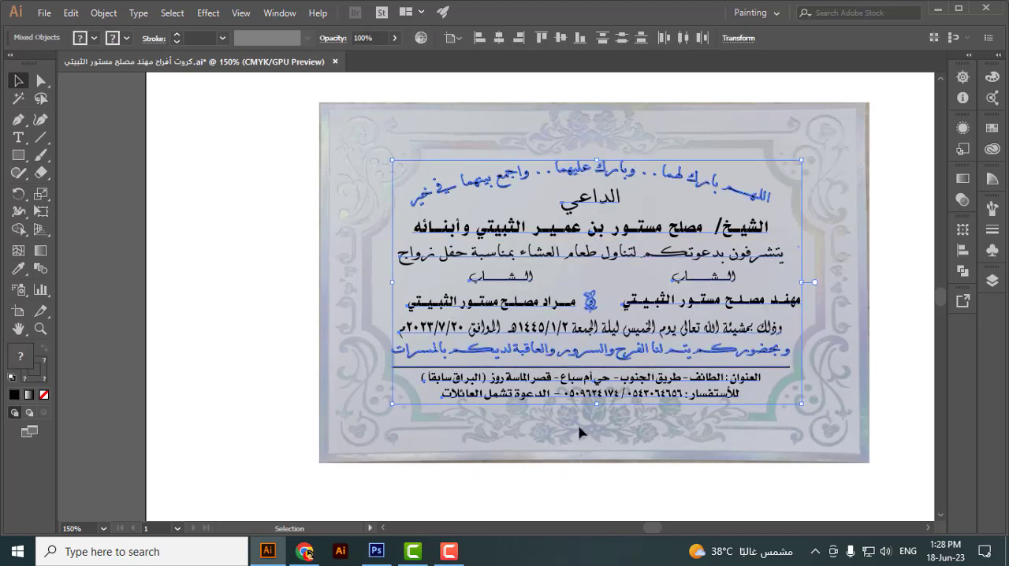
left_click_drag(598, 403, 597, 385)
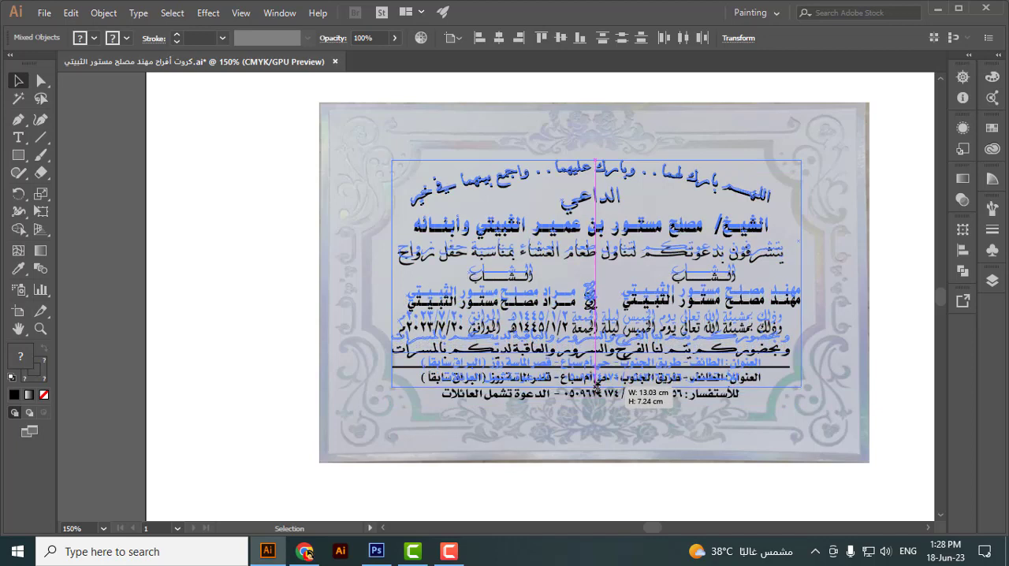
left_click_drag(595, 430, 591, 431)
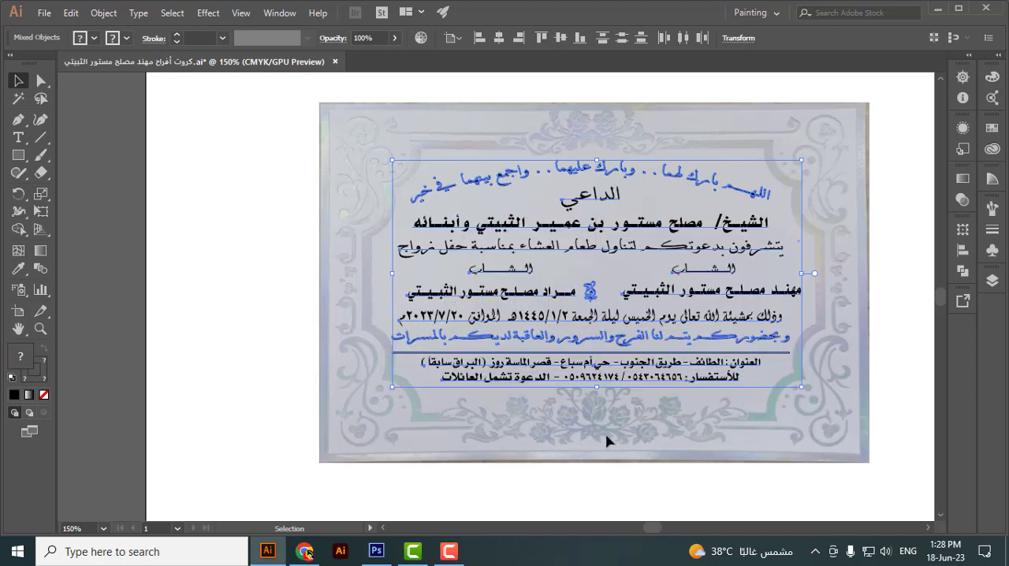
left_click(498, 518)
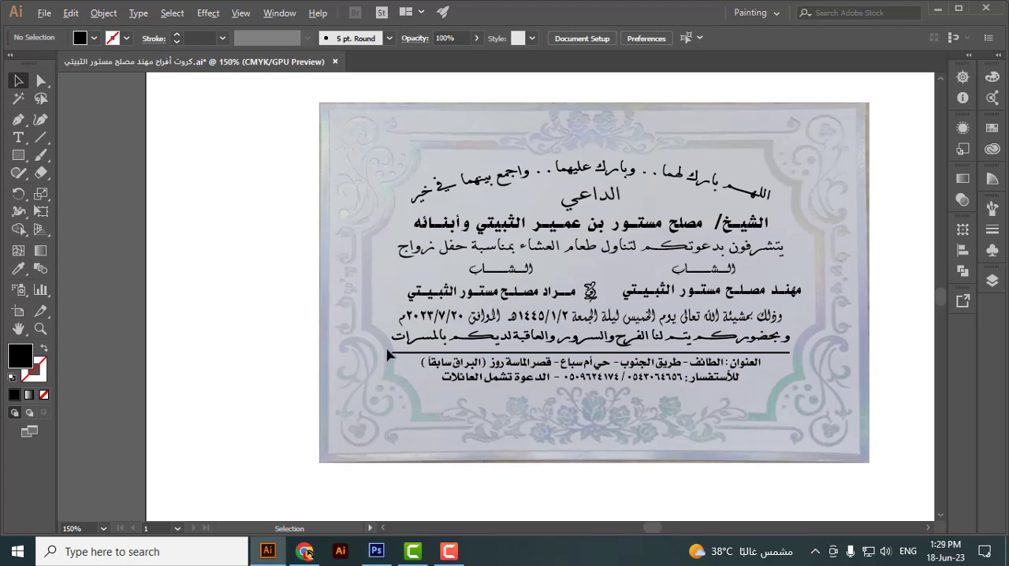
Step: Align the full-width text lines, divider and ornament to their horizontal centre, excluding the grooms' names and title words
scroll(391, 355, "up", 1)
left_click_drag(471, 414, 289, 434)
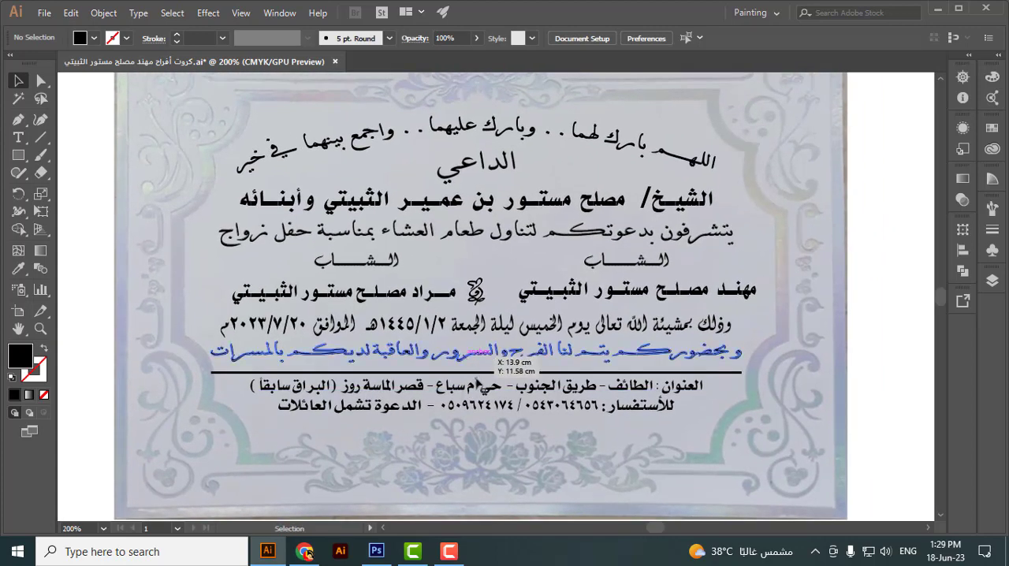
scroll(478, 384, "down", 2)
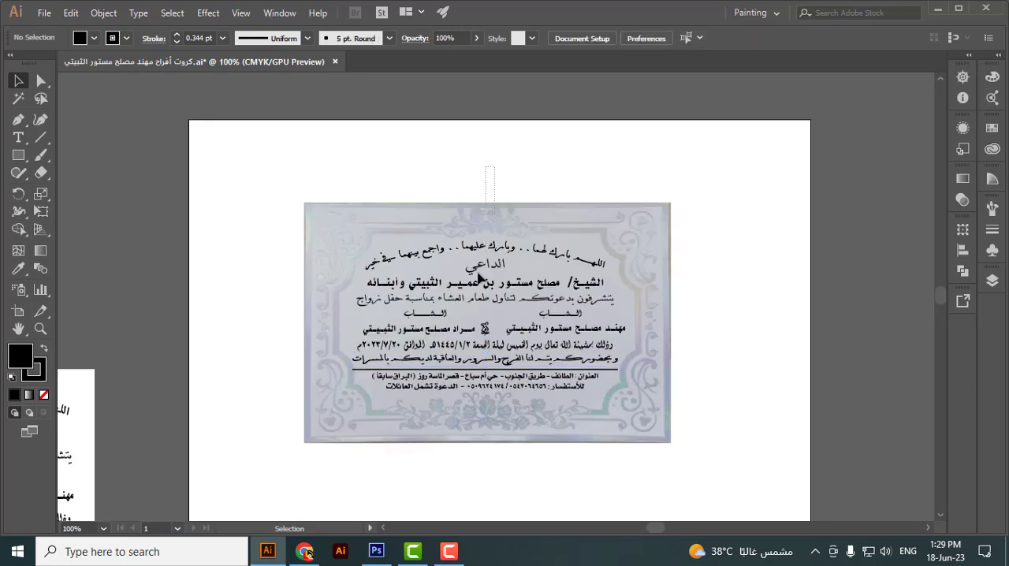
key("ctrl+a")
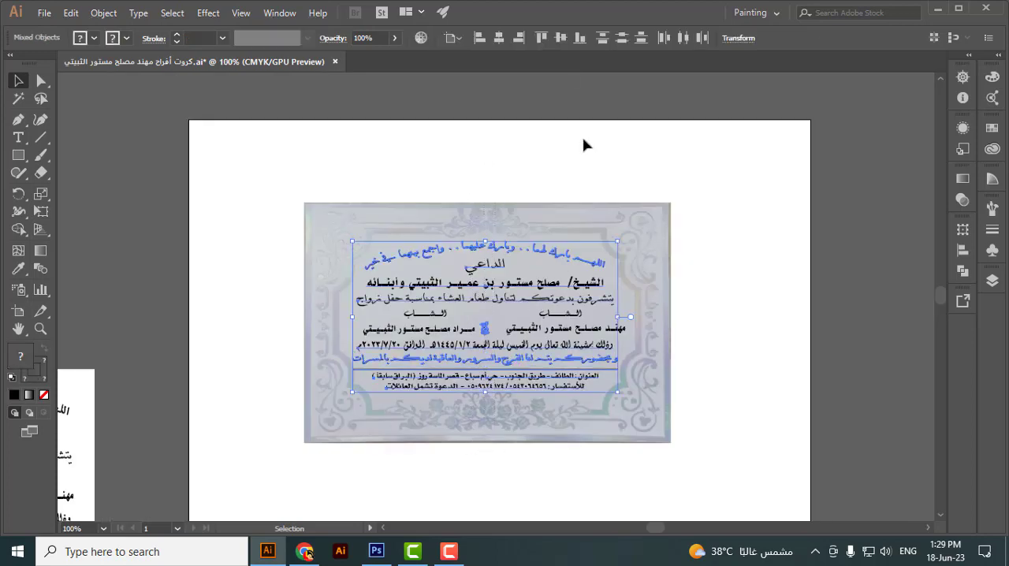
left_click(502, 40)
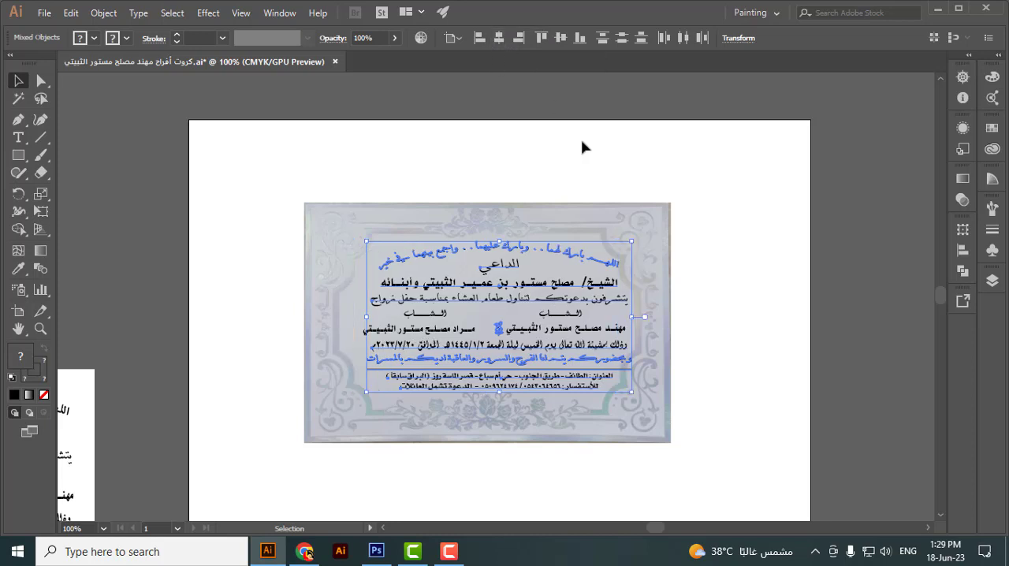
Step: Nudge the centred lines, divider and ornament left until they sit around the card's middle axis
key("Left")
key("Left")
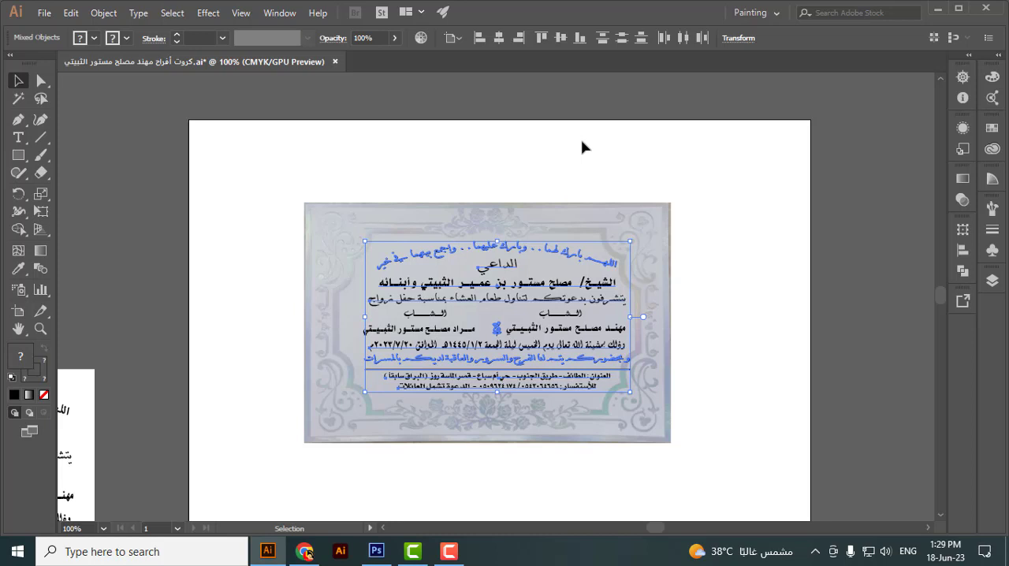
key("Left")
key("Left")
key("Left")
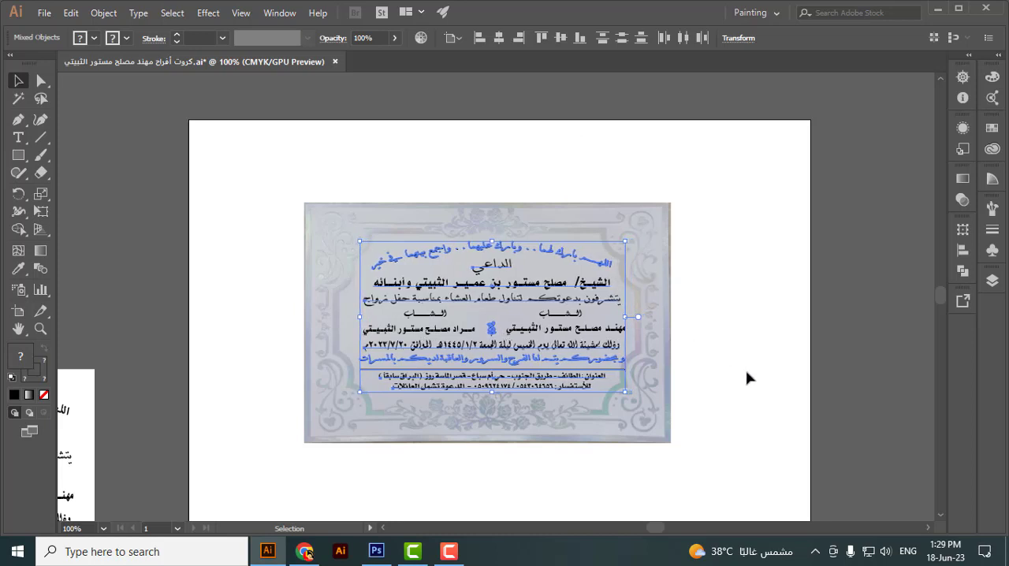
left_click(747, 378)
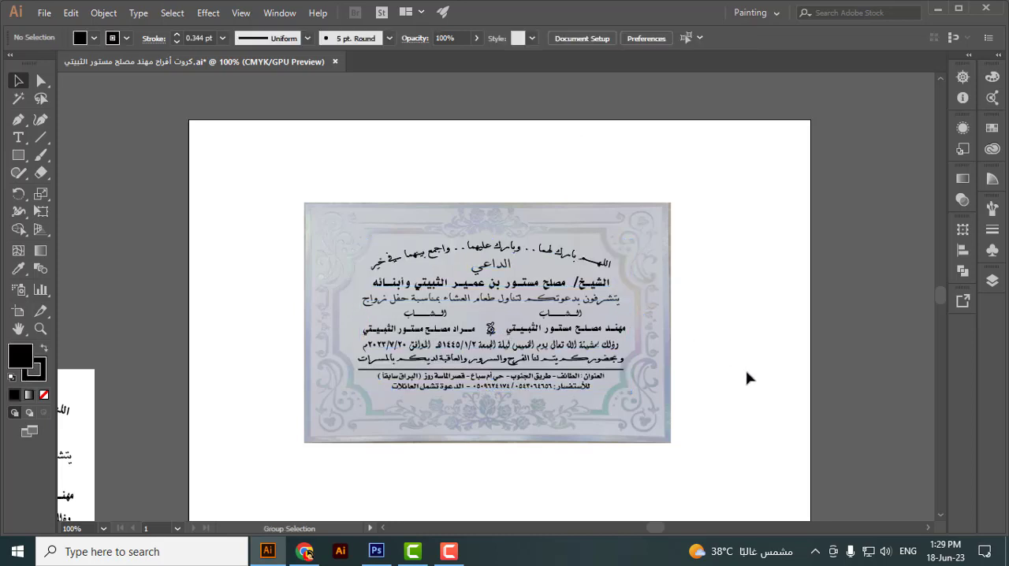
Step: Unlock the card photo and align it, the full-width text lines, divider and ornament to the artboard's horizontal centre
key("ctrl+alt+2")
left_click(485, 165)
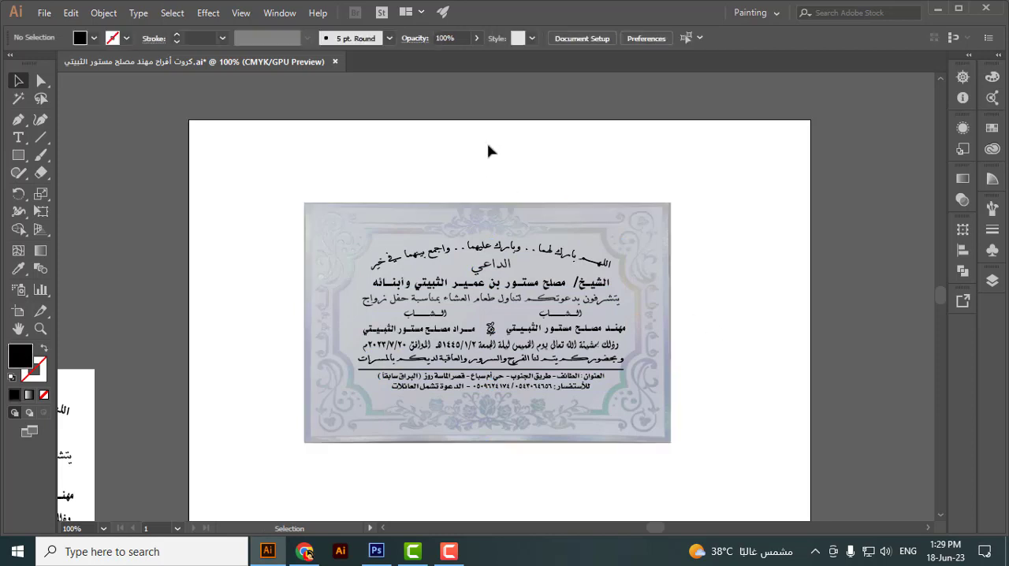
left_click_drag(488, 146, 500, 464)
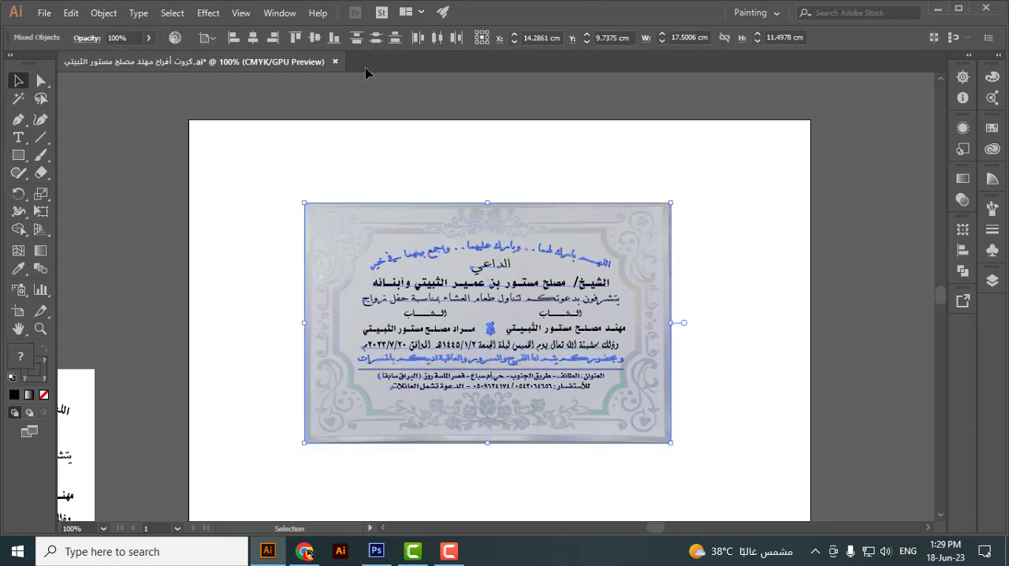
left_click(253, 38)
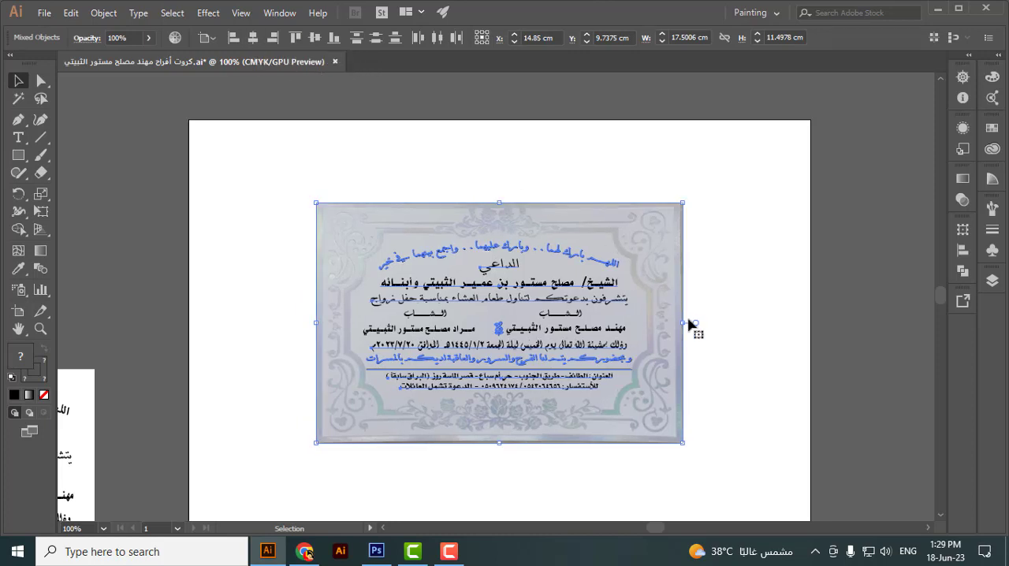
left_click(753, 351)
Step: Nudge everything from the host's name line down to the contact line slightly up
scroll(443, 376, "up", 1)
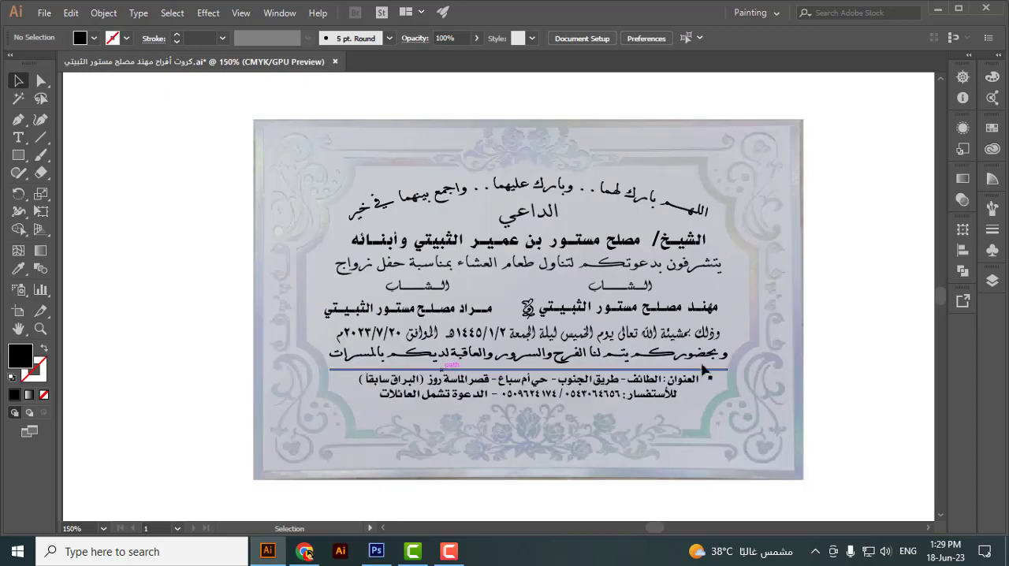
left_click_drag(838, 331, 826, 333)
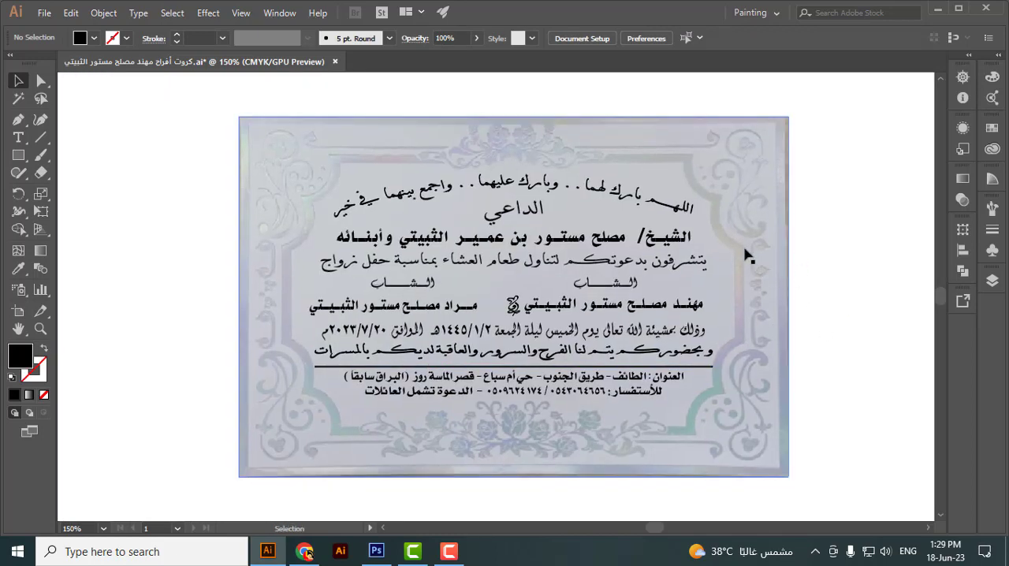
left_click_drag(643, 358, 319, 504)
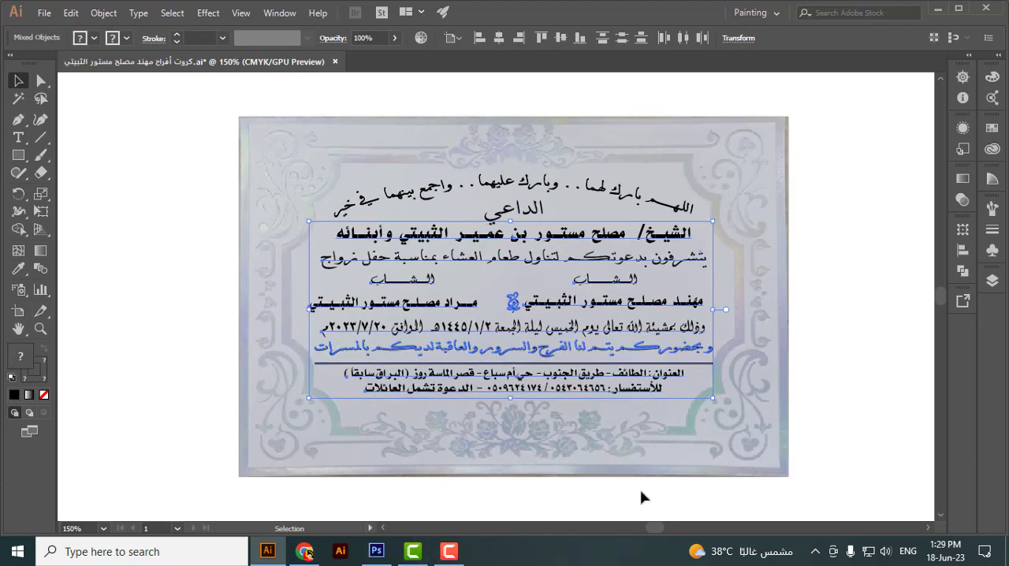
left_click(651, 442)
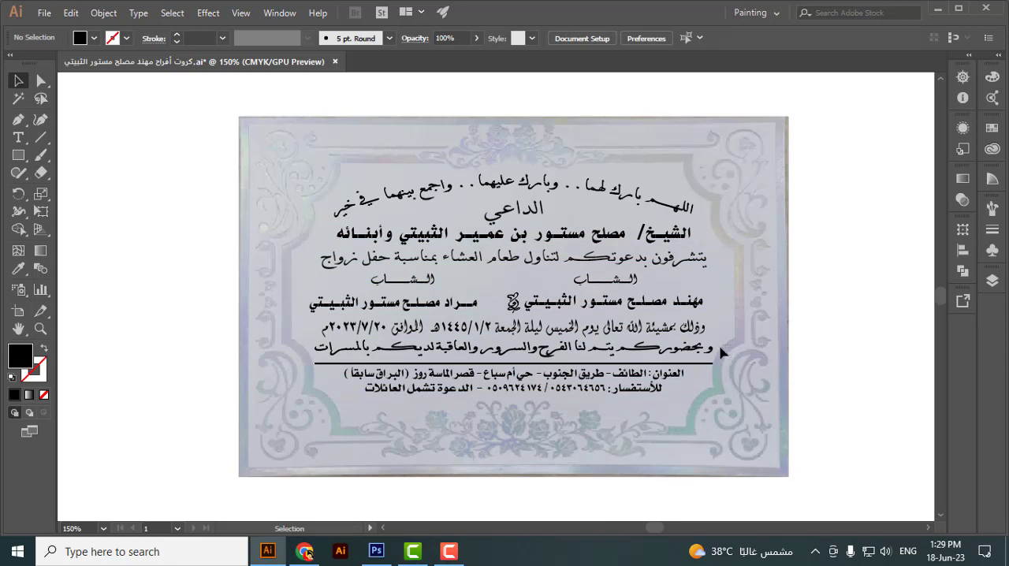
Step: Shorten the divider line slightly and equally at both ends, keeping it centred
left_click_drag(701, 370, 707, 349)
scroll(705, 355, "up", 3)
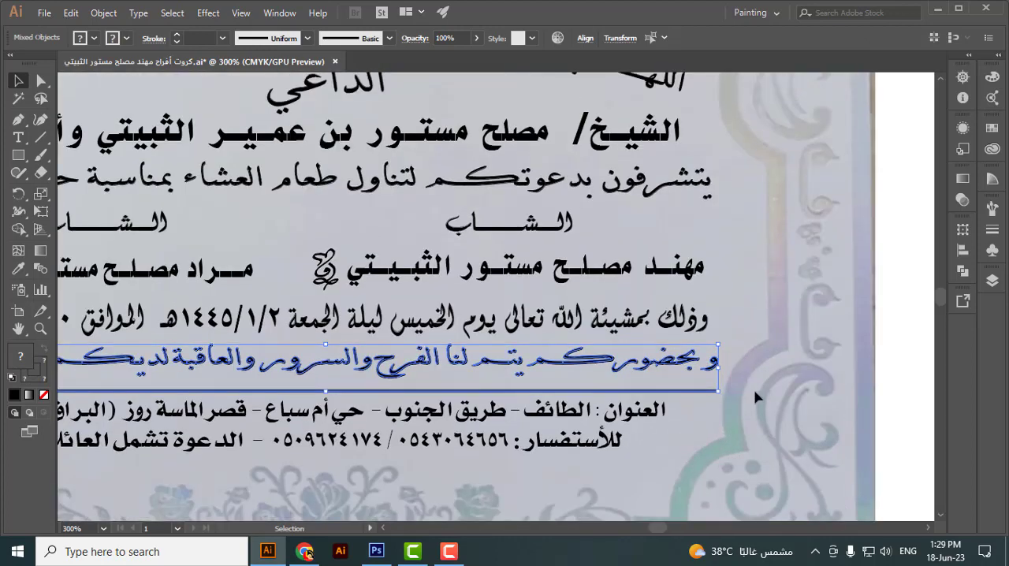
left_click(748, 388)
left_click(718, 392)
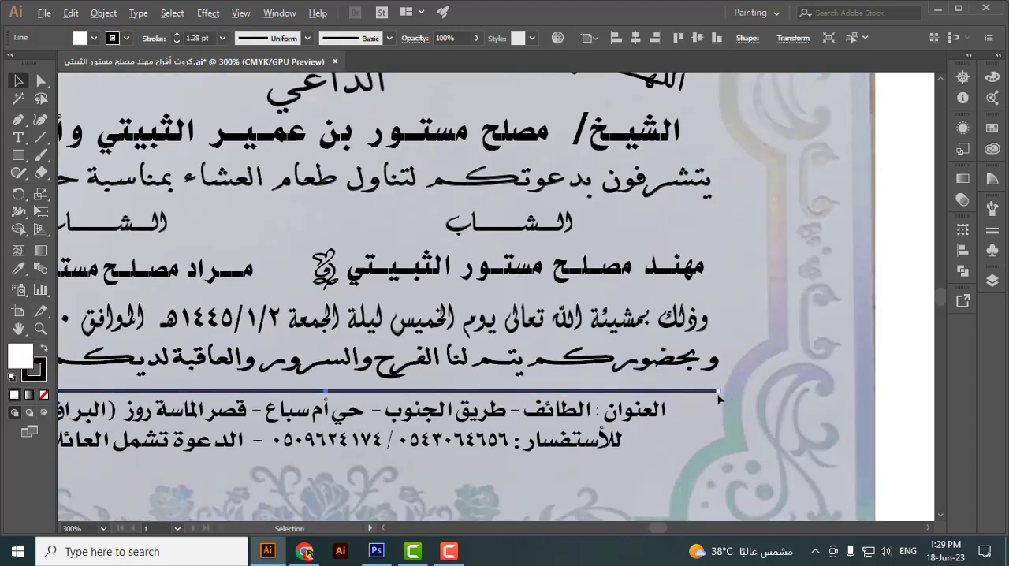
left_click_drag(718, 391, 714, 392)
left_click(719, 435)
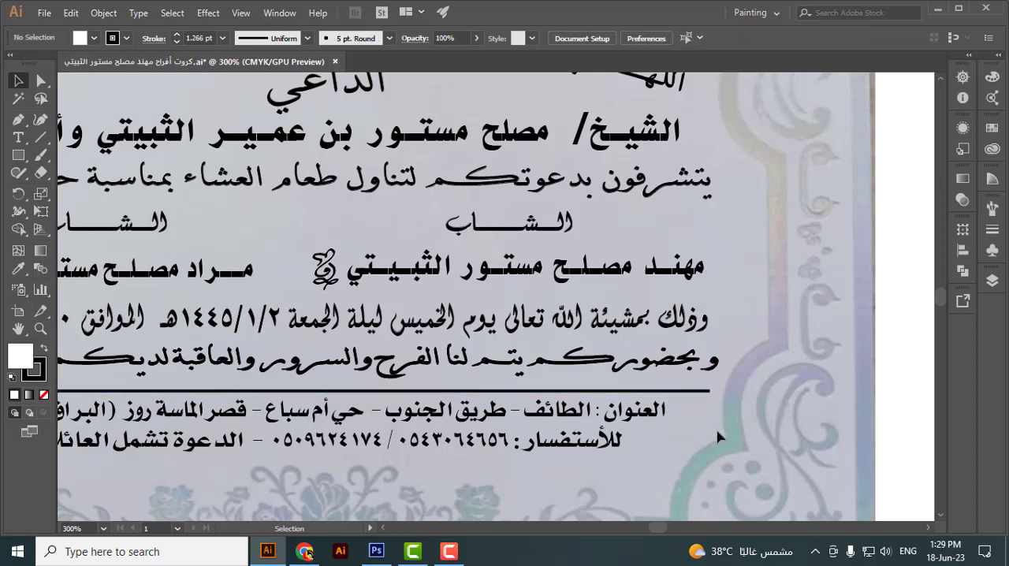
Step: Nudge the contact line and the address line slightly down to space them below the divider
scroll(719, 437, "down", 3)
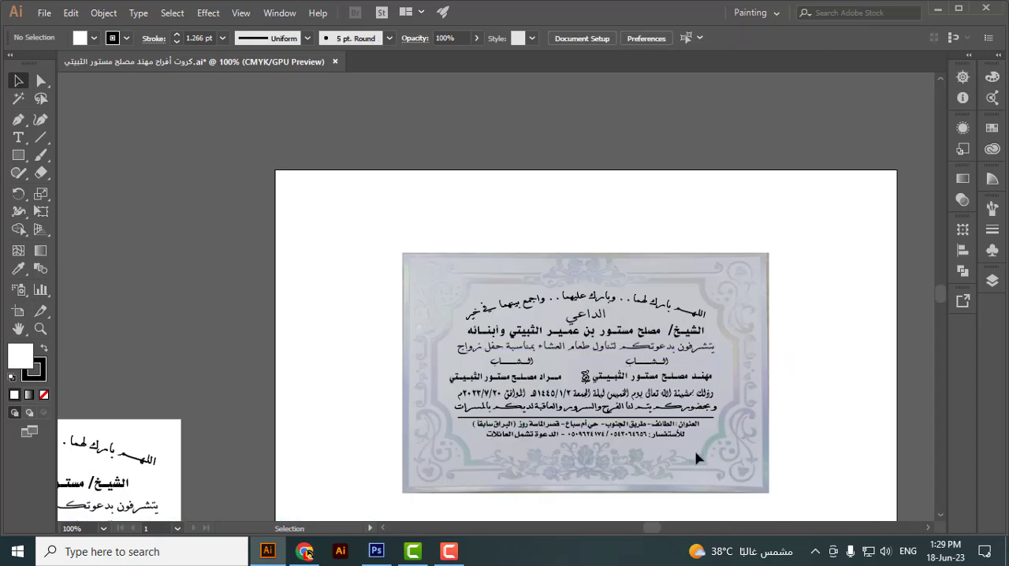
scroll(696, 457, "up", 3)
scroll(751, 373, "down", 1)
left_click_drag(514, 406, 301, 400)
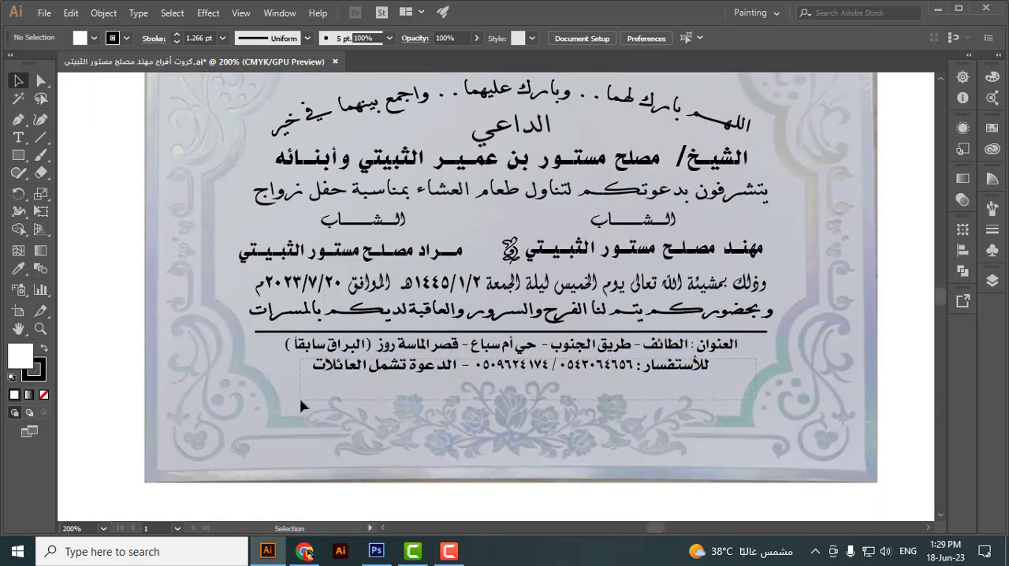
key("Down")
key("Down")
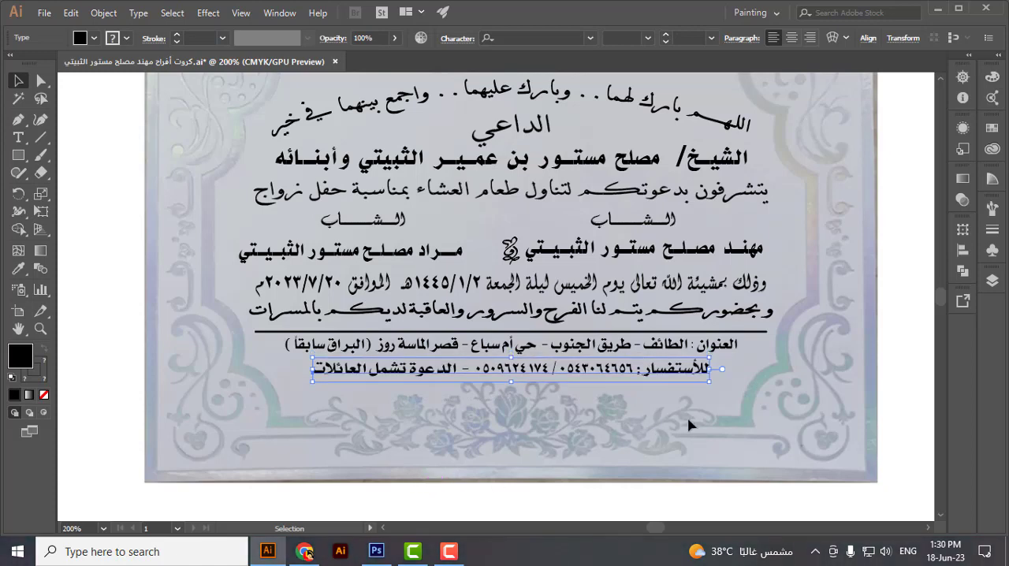
left_click(749, 356)
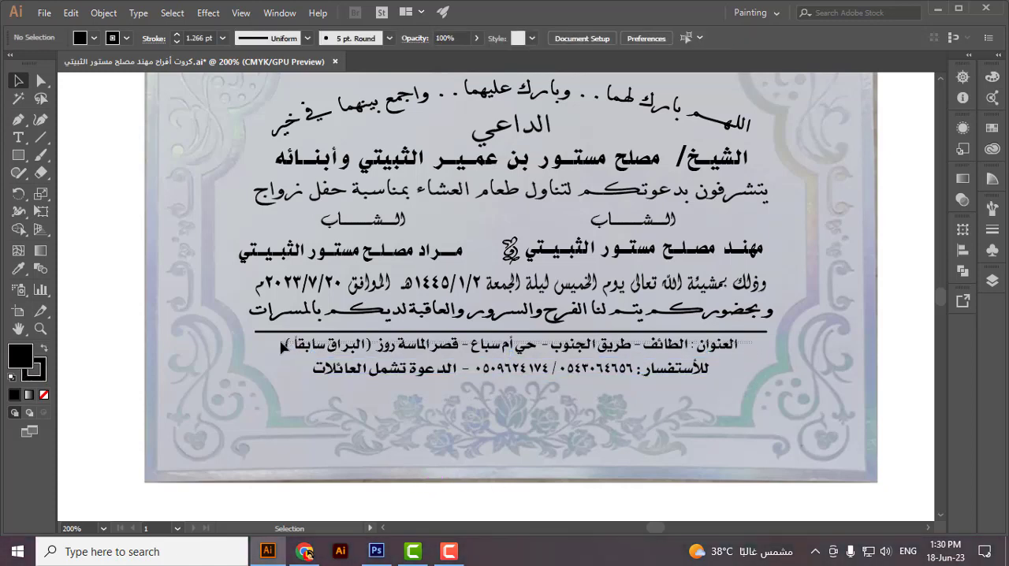
left_click(284, 345)
left_click(522, 445)
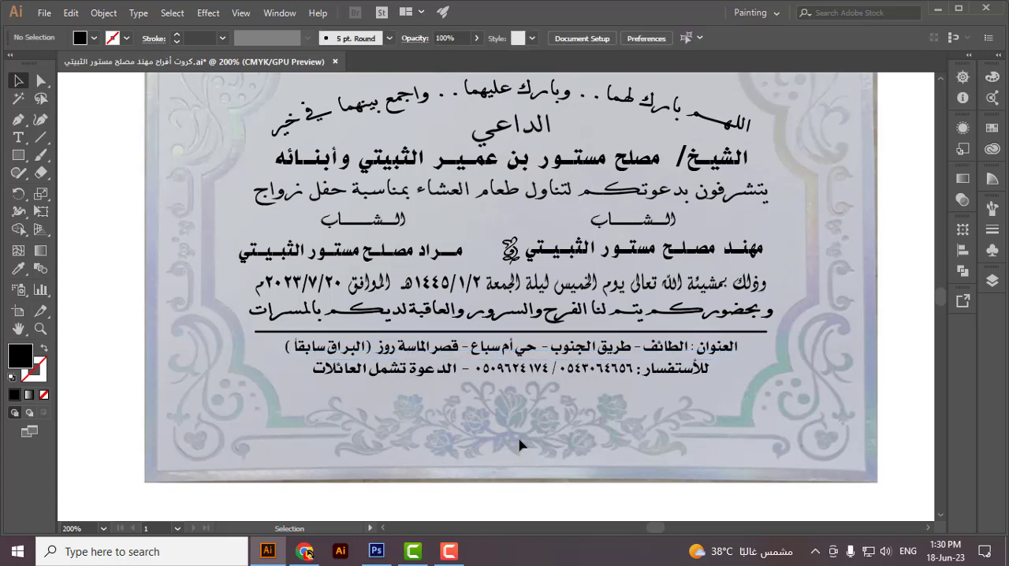
Step: Align the left-hand groom's name and its title word to the artboard's horizontal centre
scroll(522, 445, "up", 3)
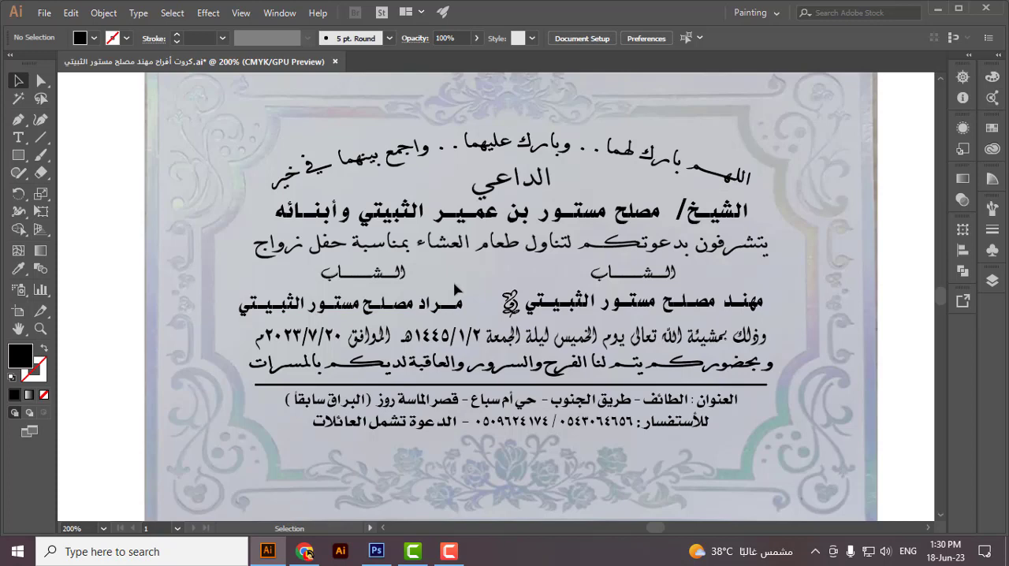
left_click(346, 302)
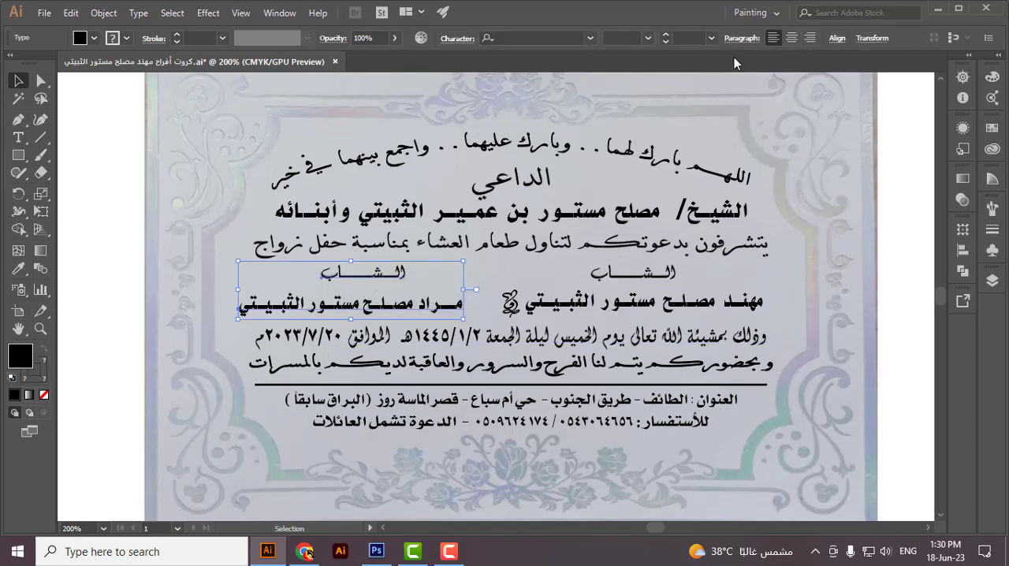
left_click(837, 37)
left_click(714, 77)
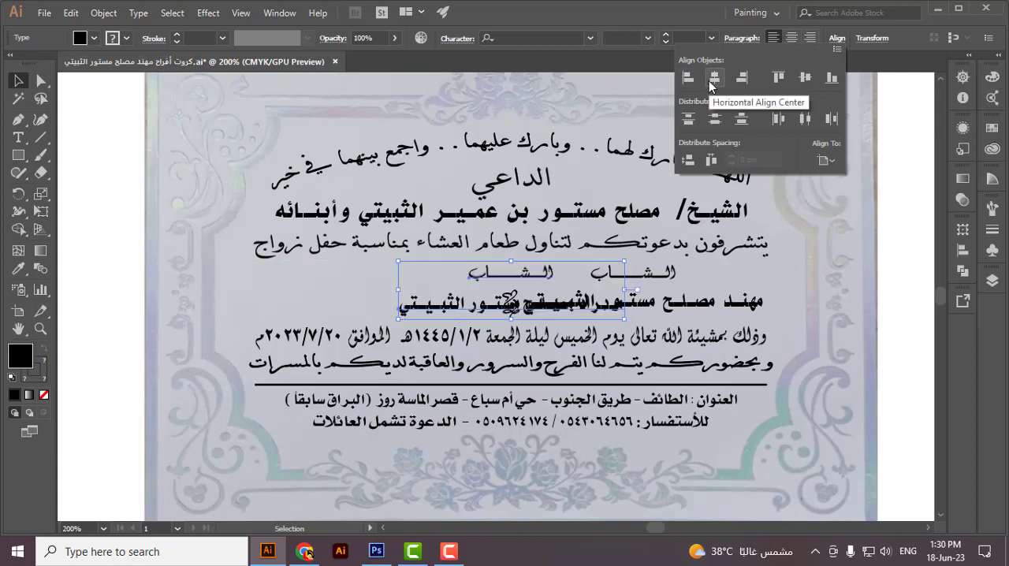
key("Escape")
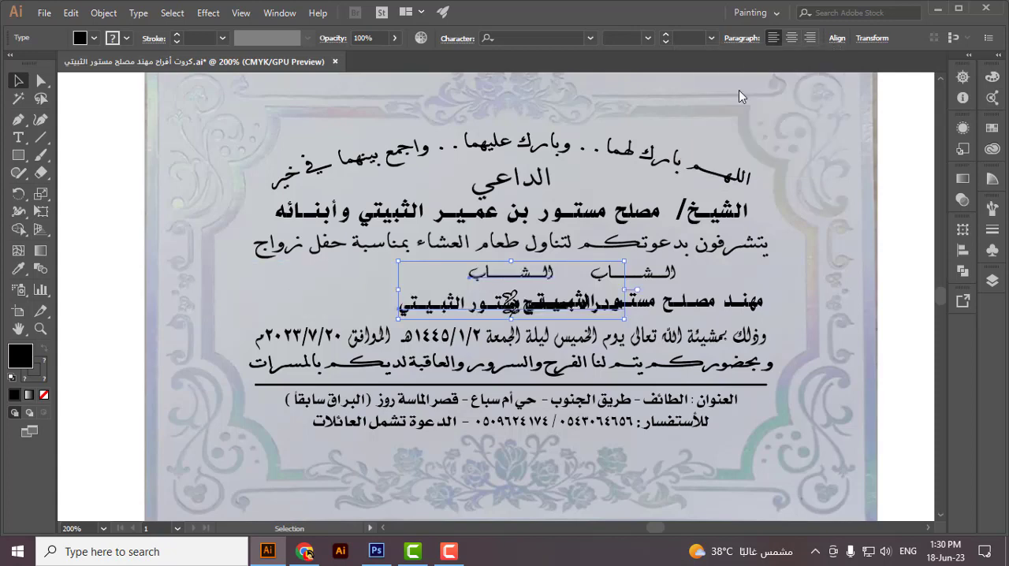
Step: Nudge the aligned left-hand groom's name and title word left until they clear the central ornament
key("shift+Left")
key("shift+Left")
key("shift+Left")
key("shift+Left")
key("shift+Left")
key("shift+Left")
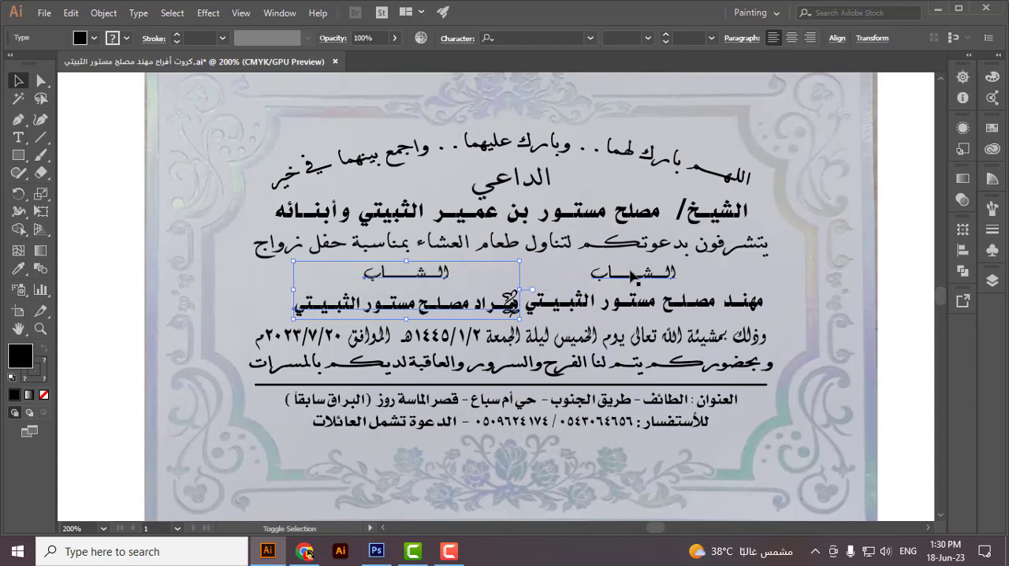
key("shift+Left")
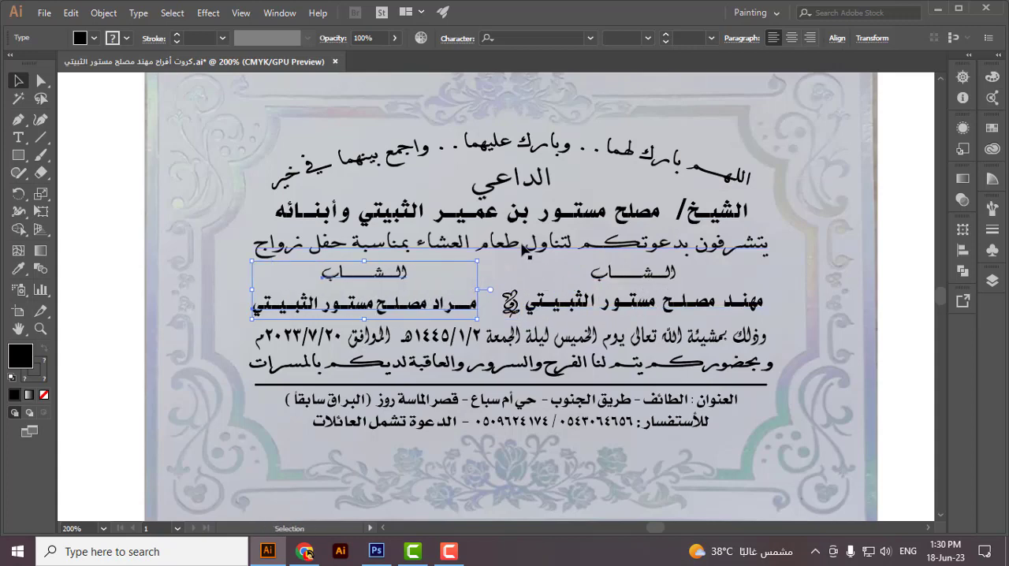
Step: Align the right-hand groom's name and title word to their horizontal centre, relative to the selection
left_click(656, 289)
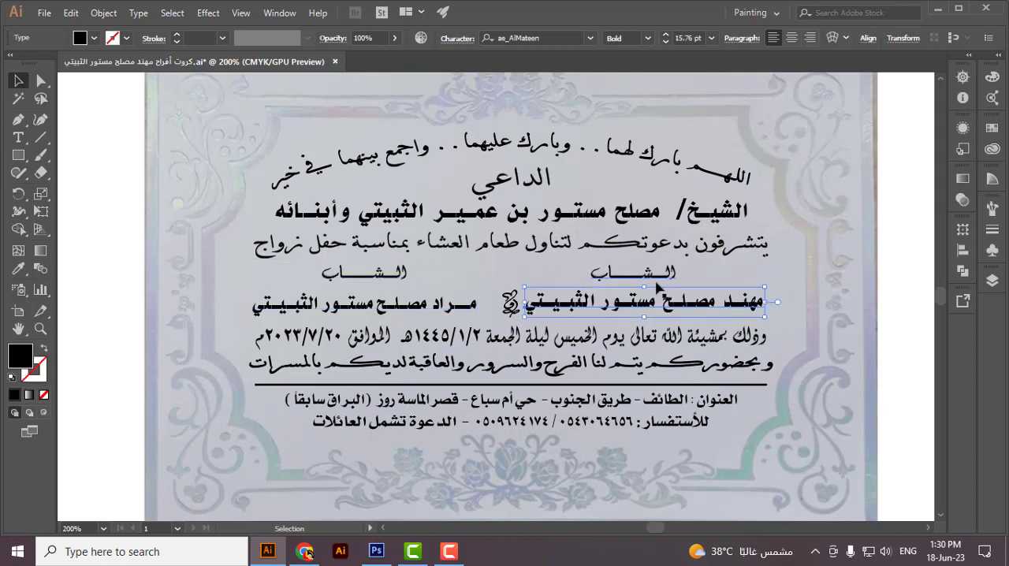
left_click(652, 276, "shift")
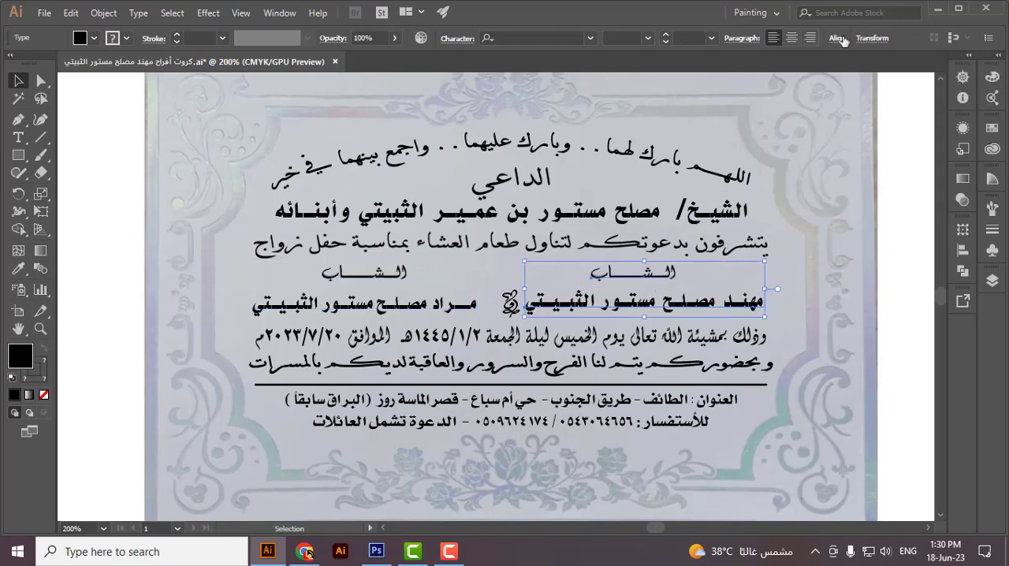
left_click(837, 39)
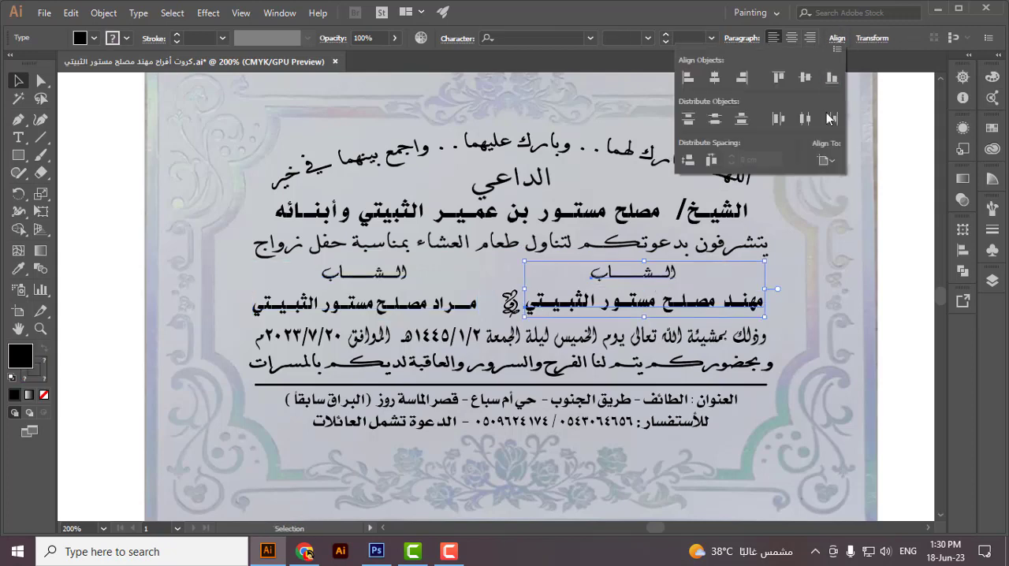
left_click(833, 159)
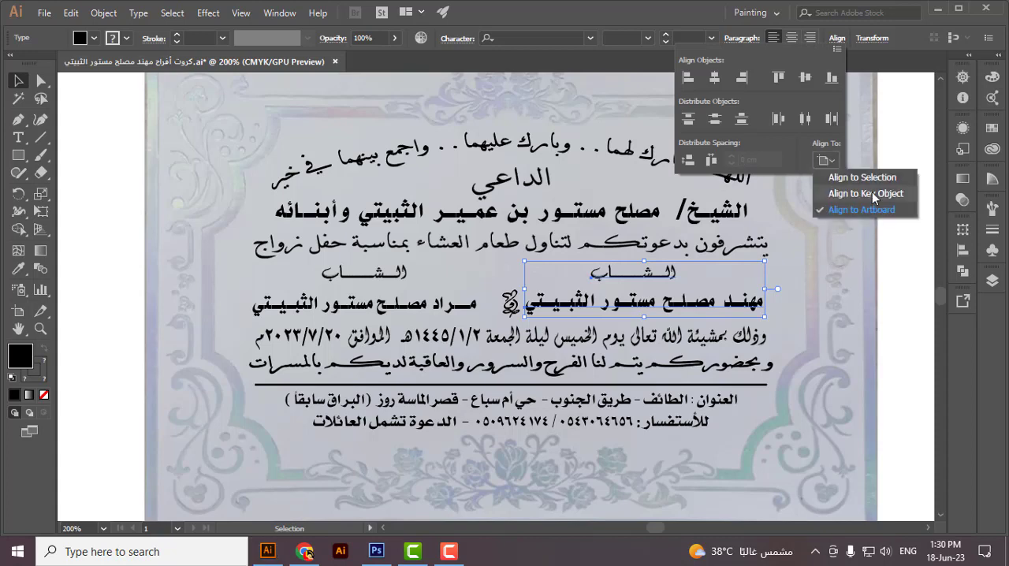
left_click(872, 192)
left_click(716, 79)
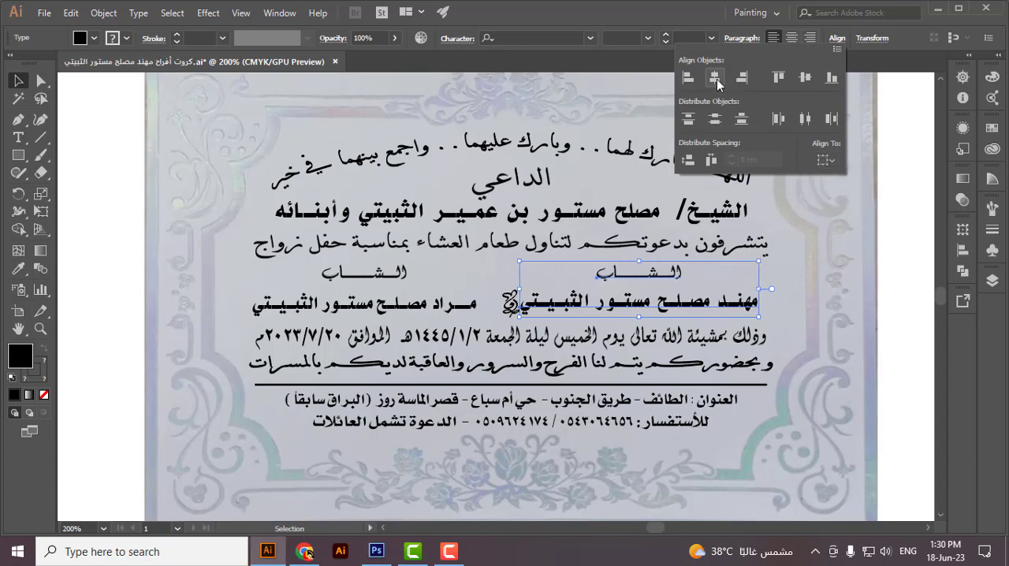
Step: Nudge the right-hand groom's name and title word right until their gap to the ornament matches the other side
key("Right")
key("Right")
key("Right")
key("Right")
key("Right")
key("Right")
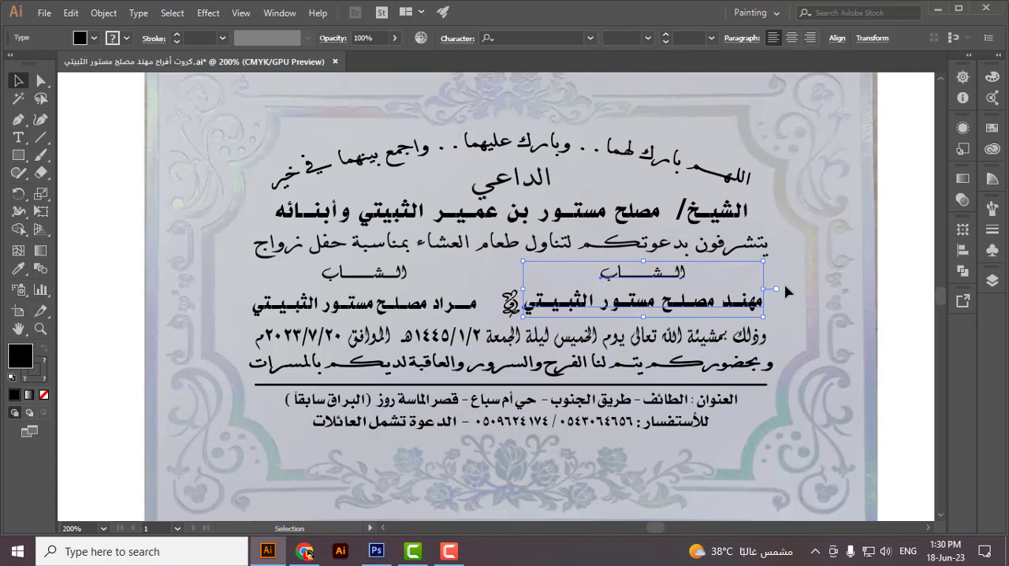
key("Right")
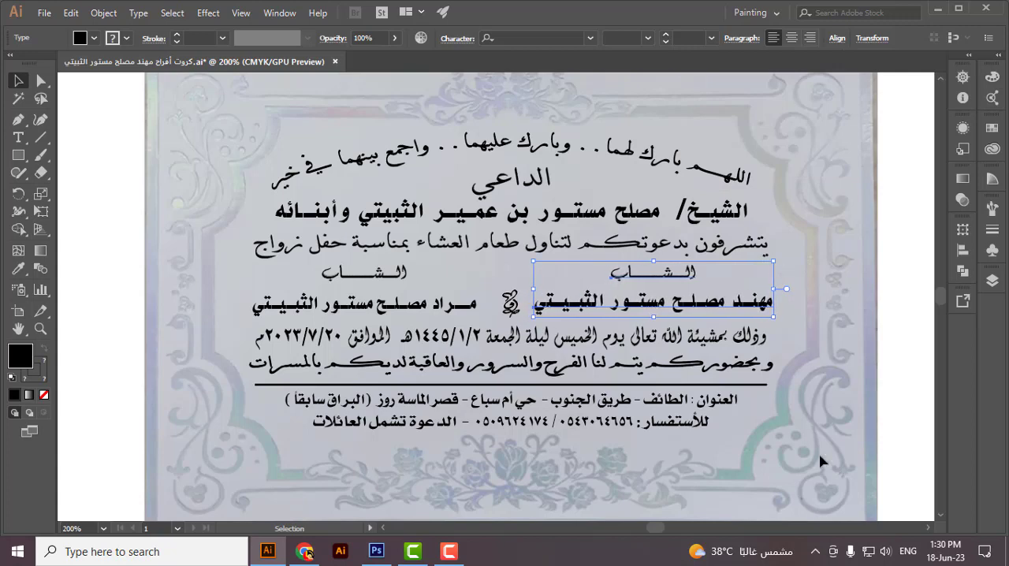
key("Right")
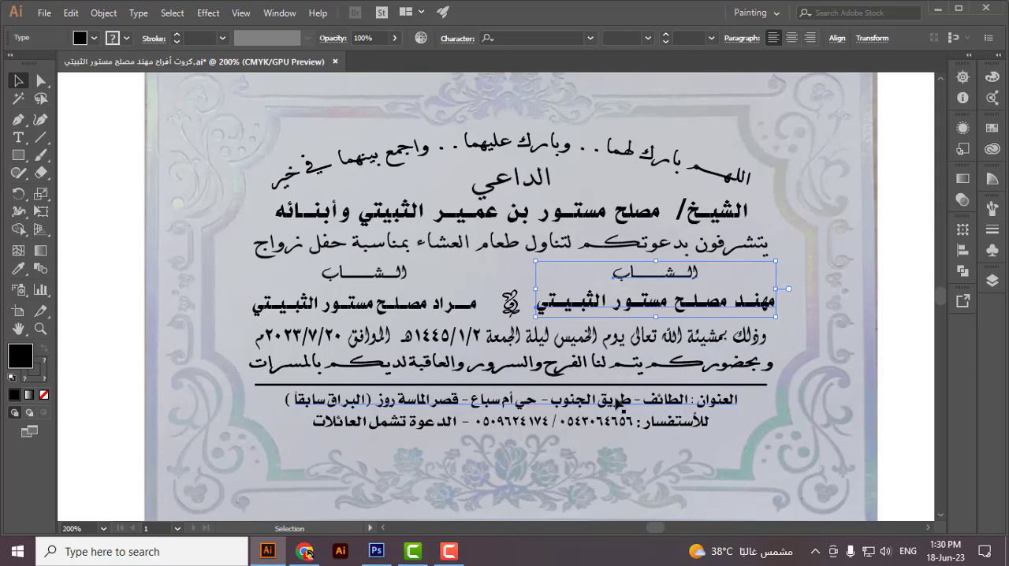
left_click(849, 400)
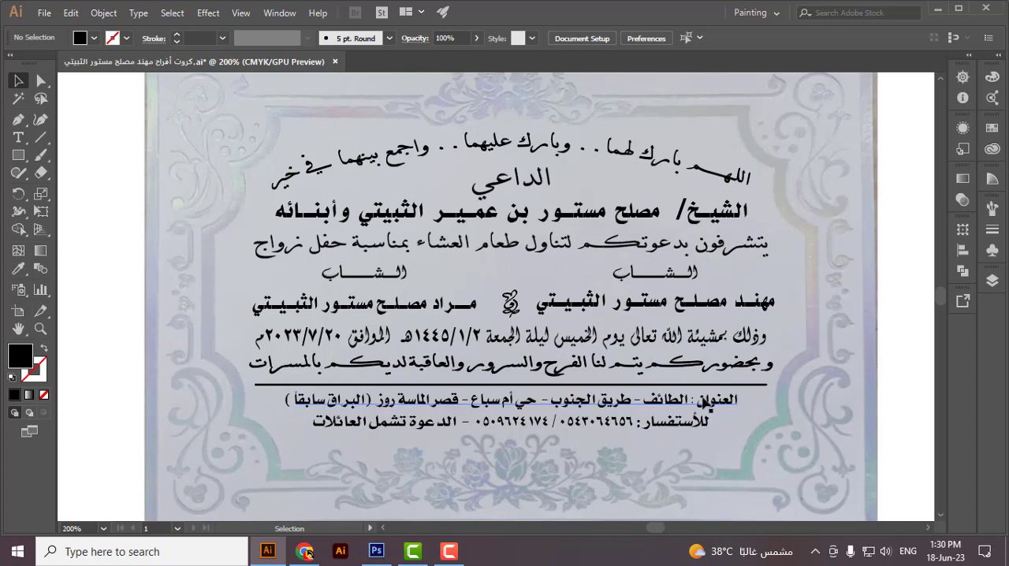
key("ctrl+1")
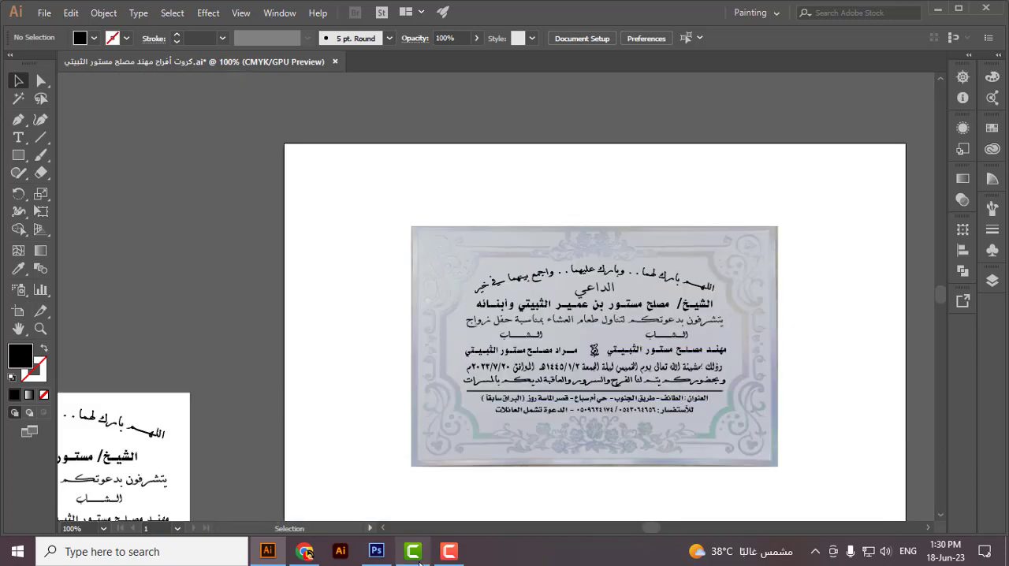
mouse_move(448, 557)
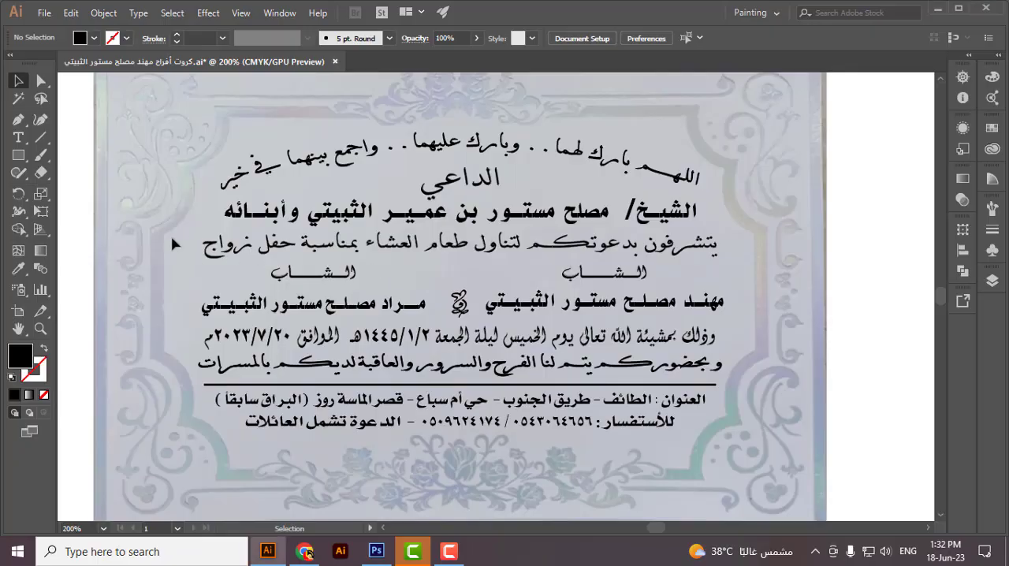
Step: Stretch the block from the dinner-invitation line to the date line slightly wider, equally to both sides
left_click_drag(176, 240, 732, 360)
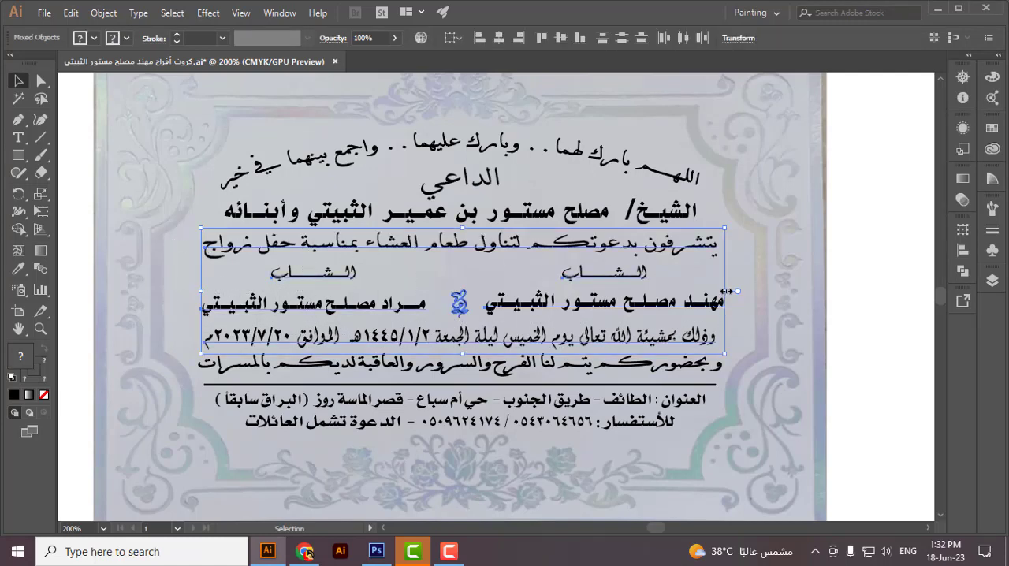
left_click_drag(738, 291, 742, 291)
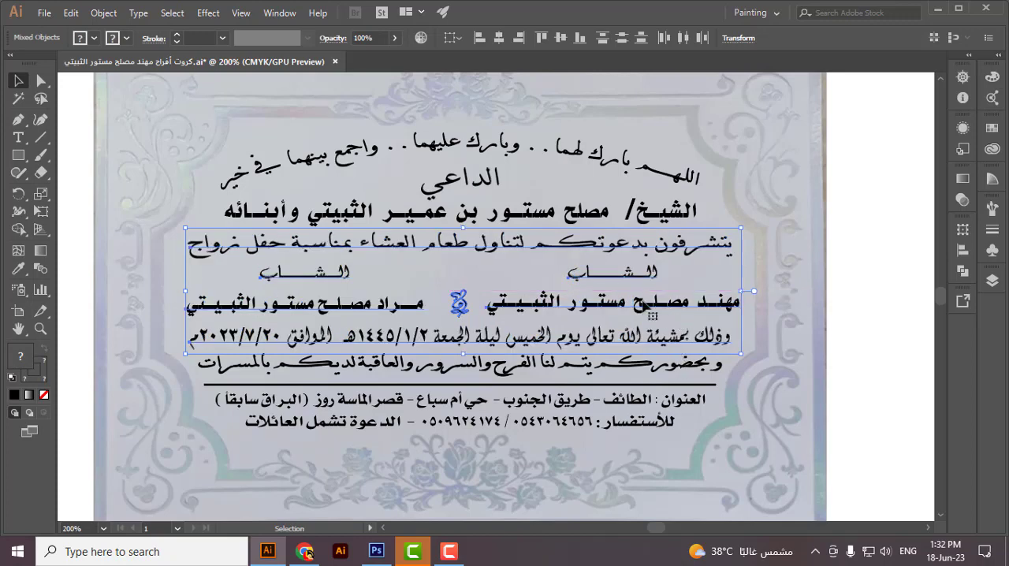
left_click(850, 293)
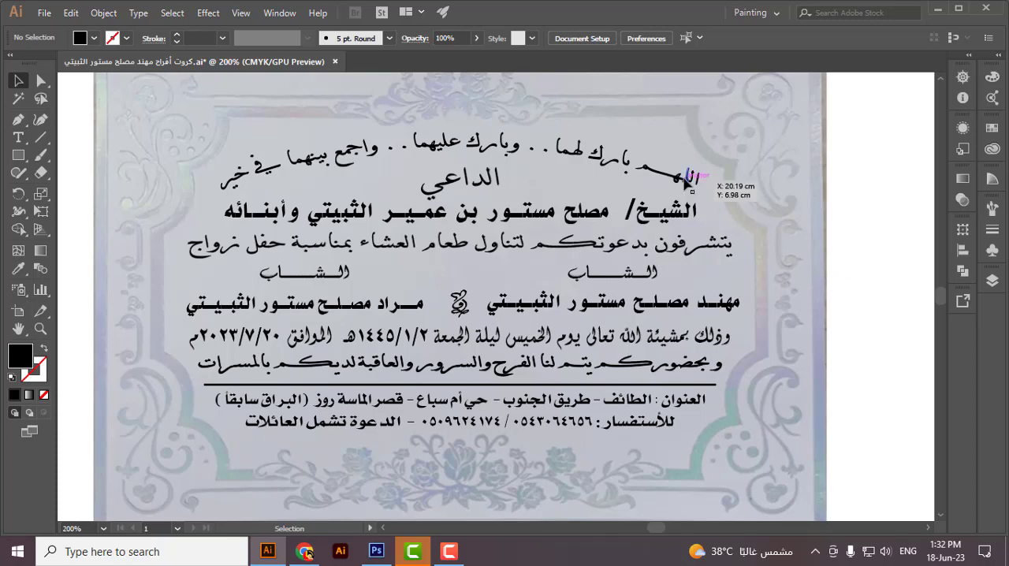
scroll(828, 331, "down", 2)
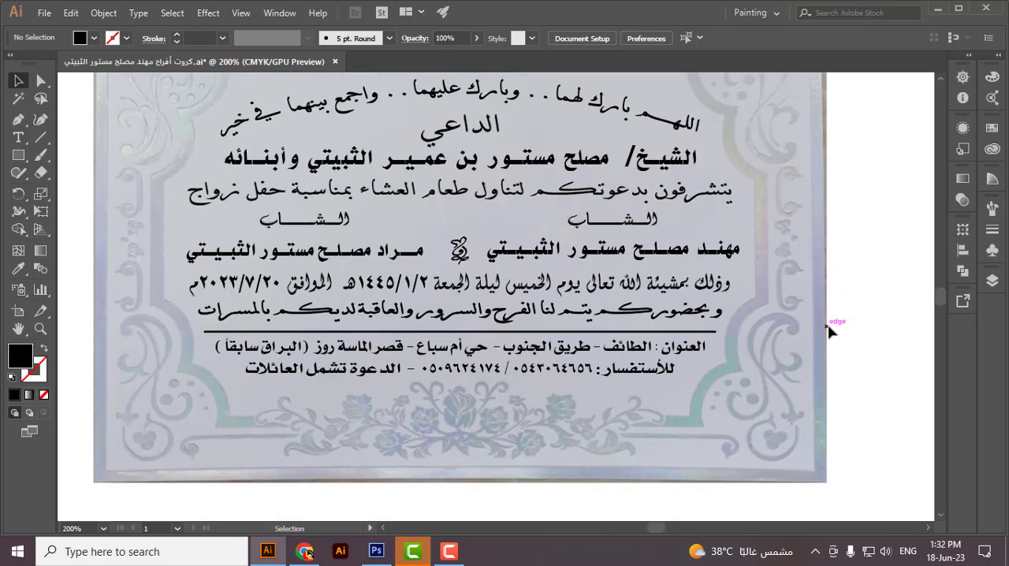
scroll(827, 331, "up", 1)
scroll(753, 339, "up", 1)
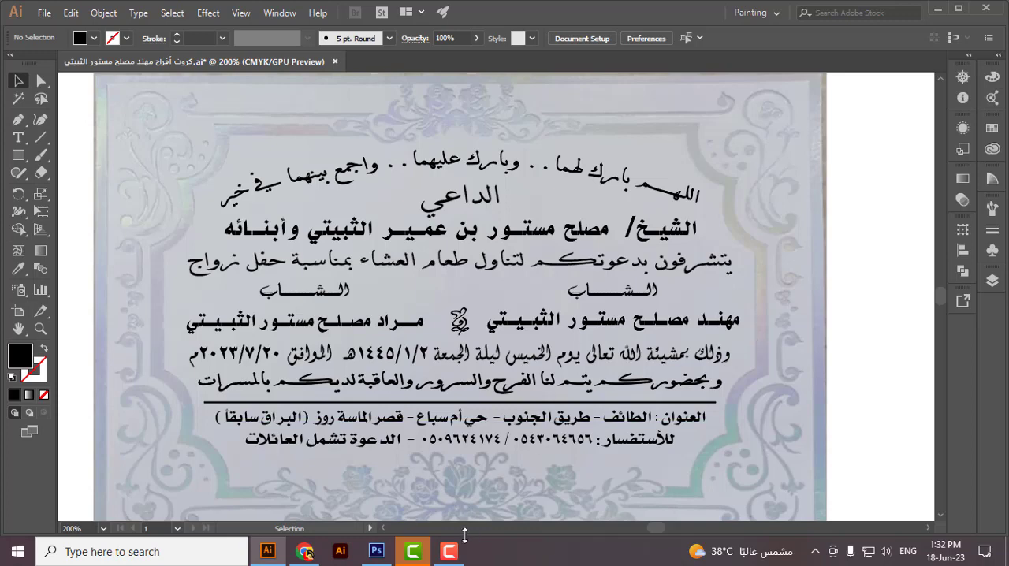
left_click(447, 555)
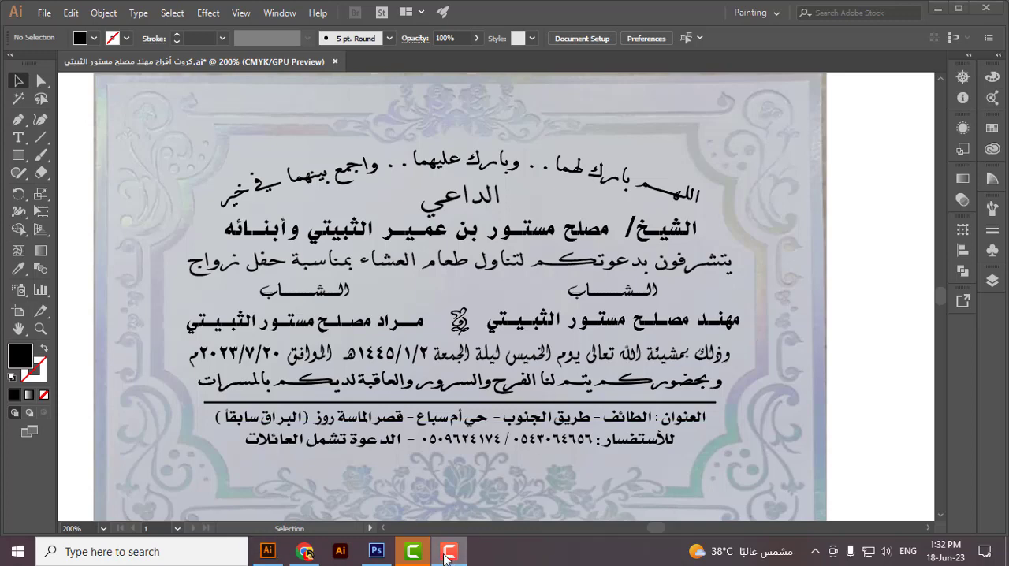
left_click(361, 157)
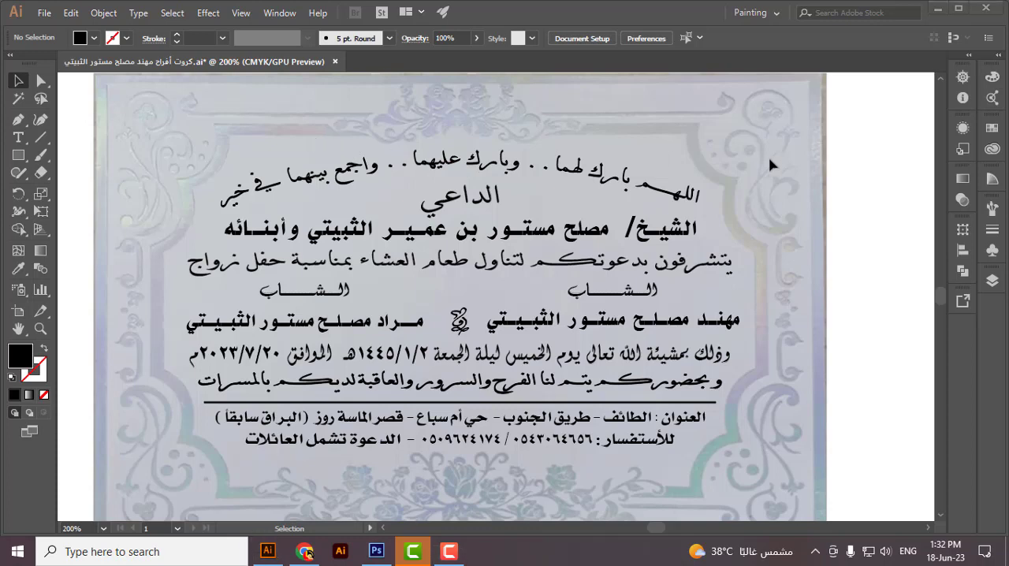
scroll(697, 221, "down", 3)
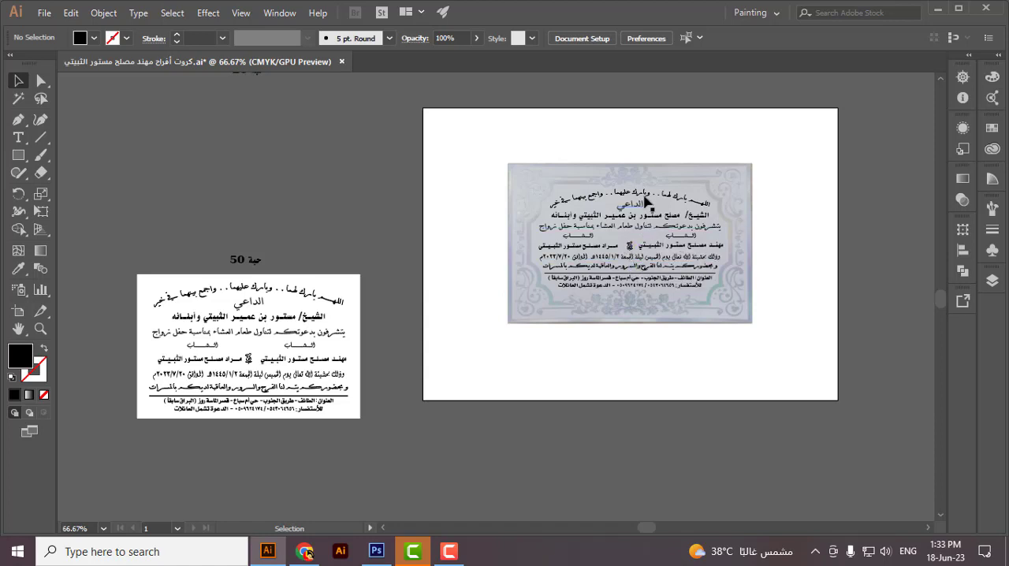
Step: Start a new document and set its width to 11.5 cm
key("ctrl+n")
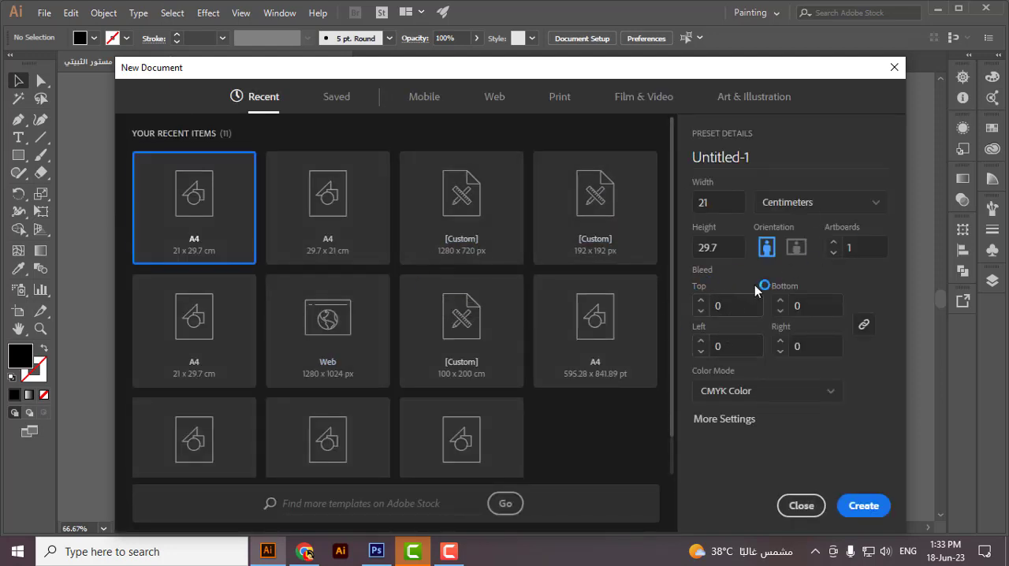
left_click(732, 201)
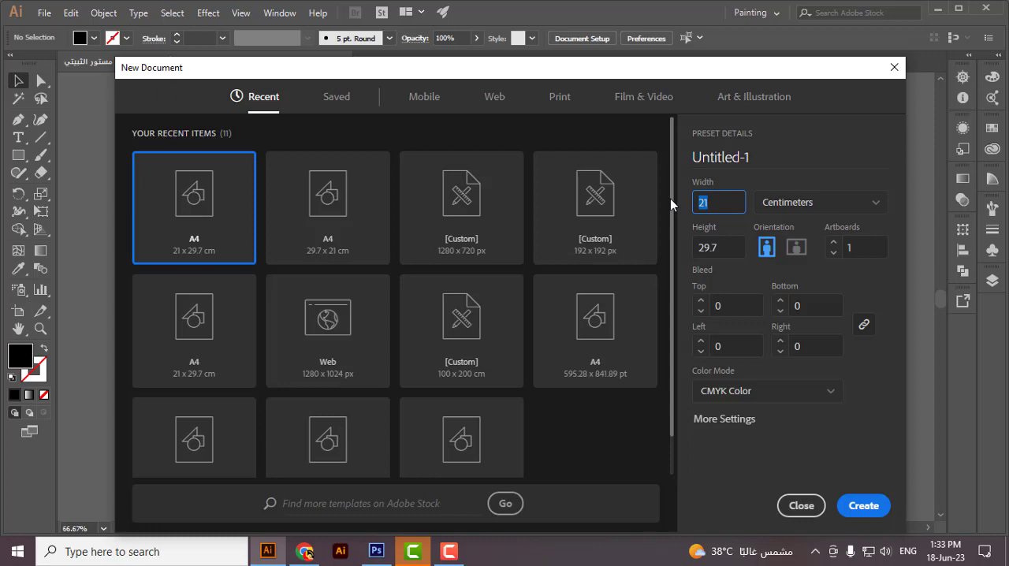
type("211")
key("BackSpace")
key("BackSpace")
key("BackSpace")
type("01")
key("BackSpace")
key("BackSpace")
type("11.5")
key("Tab")
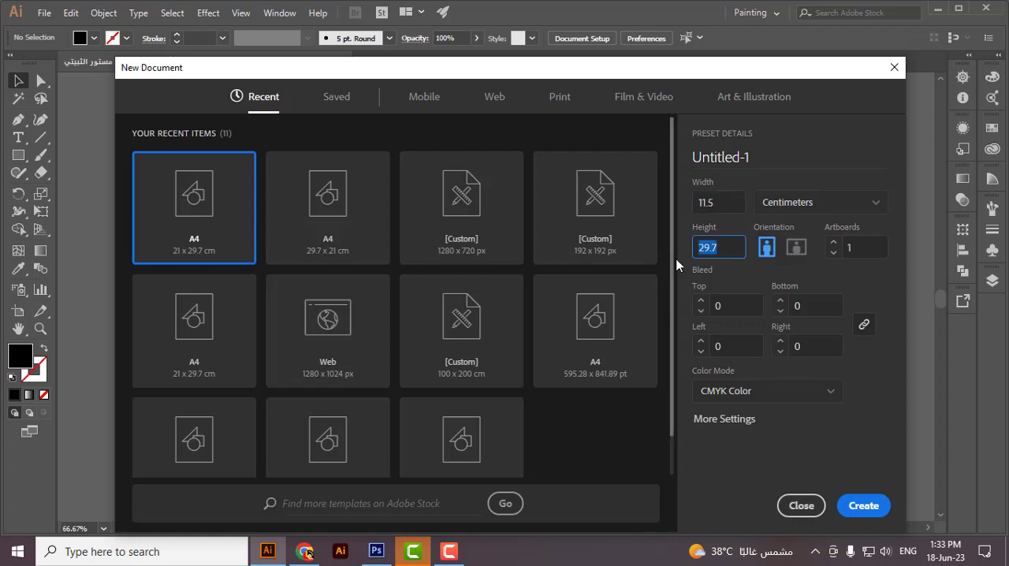
type("1")
Step: Set the new document's height to 17.5 cm and create it
key("Tab")
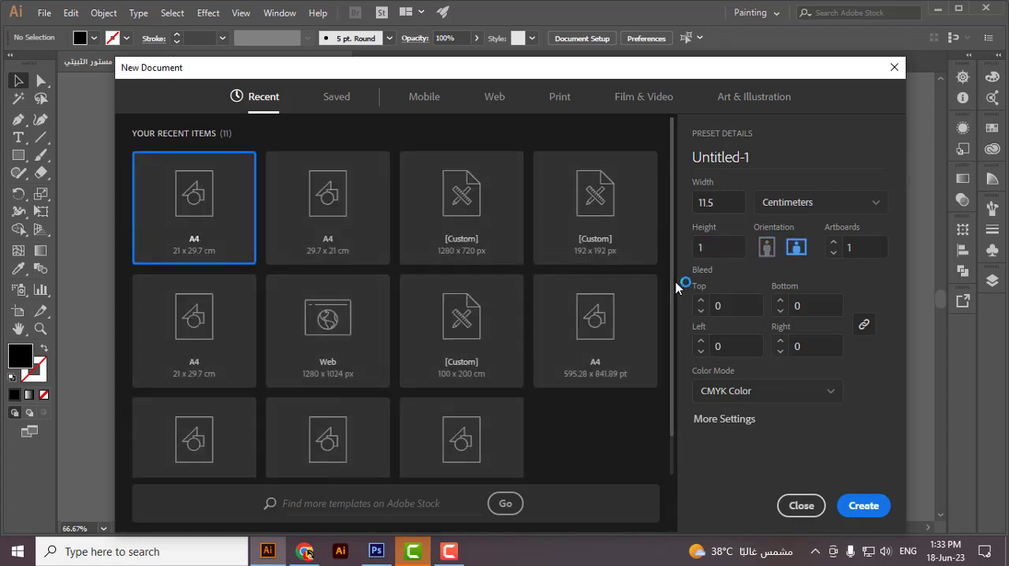
double_click(721, 249)
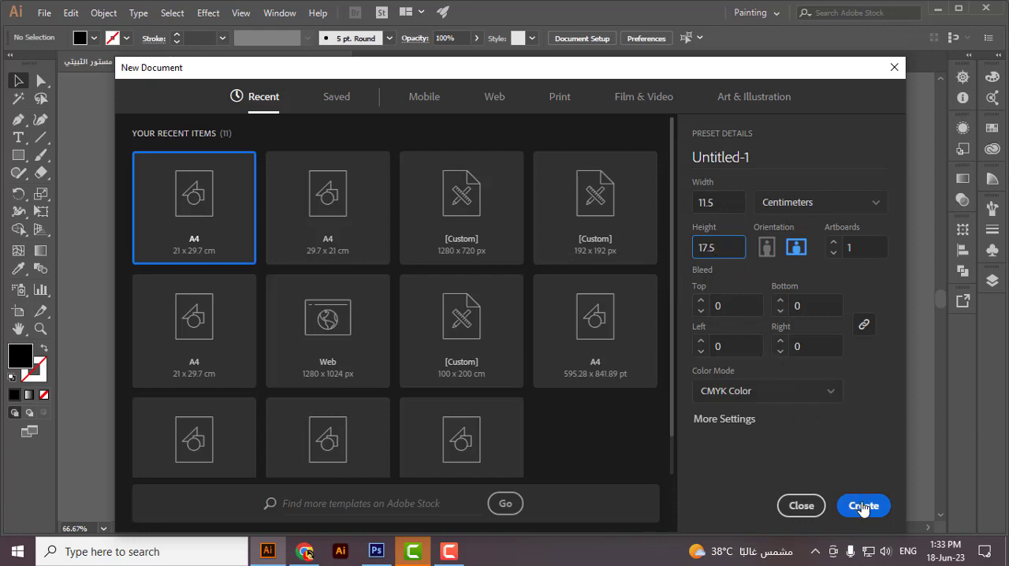
left_click(863, 507)
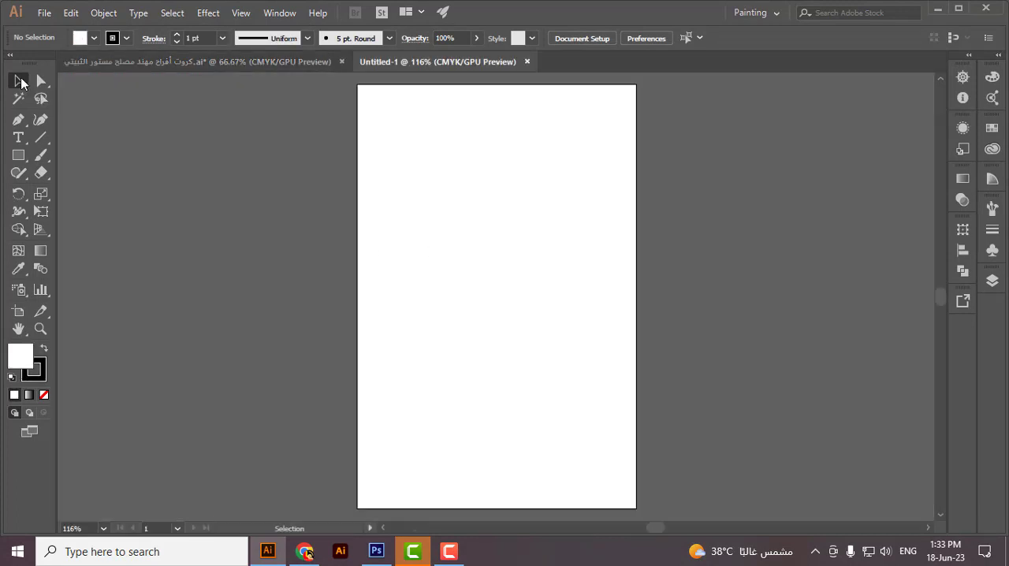
Step: Unlock the card photo in the invitation file and bring it together with its overlaid text into the new document
left_click(224, 65)
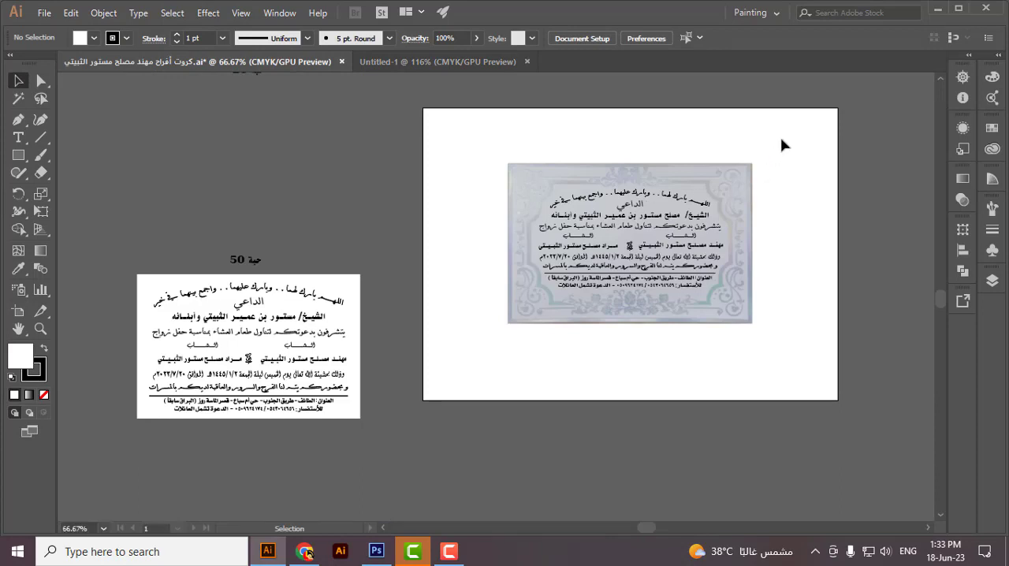
left_click_drag(781, 142, 434, 372)
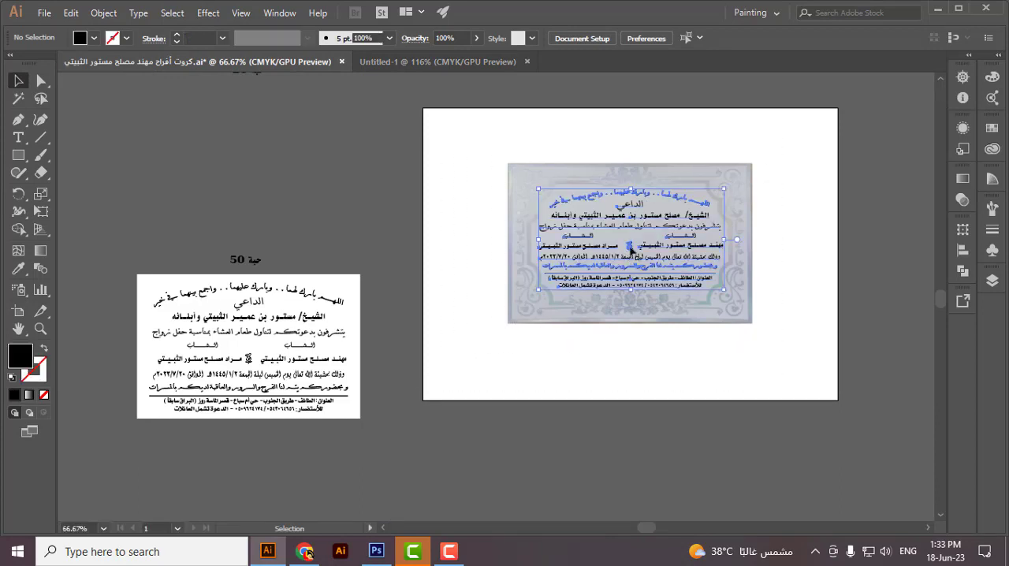
left_click(792, 214)
key("ctrl+alt+2")
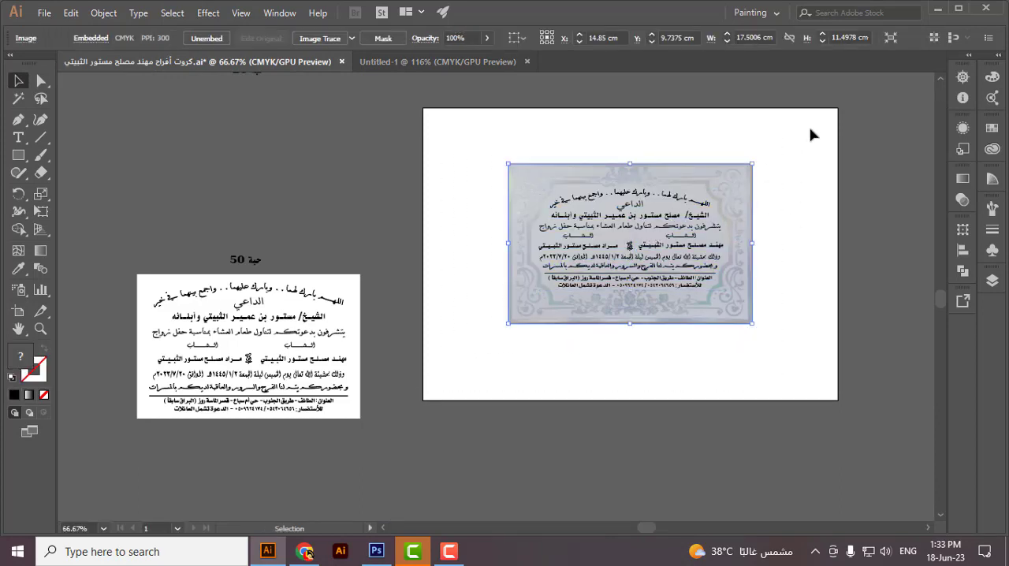
left_click_drag(367, 475, 682, 281)
left_click_drag(476, 83, 641, 153)
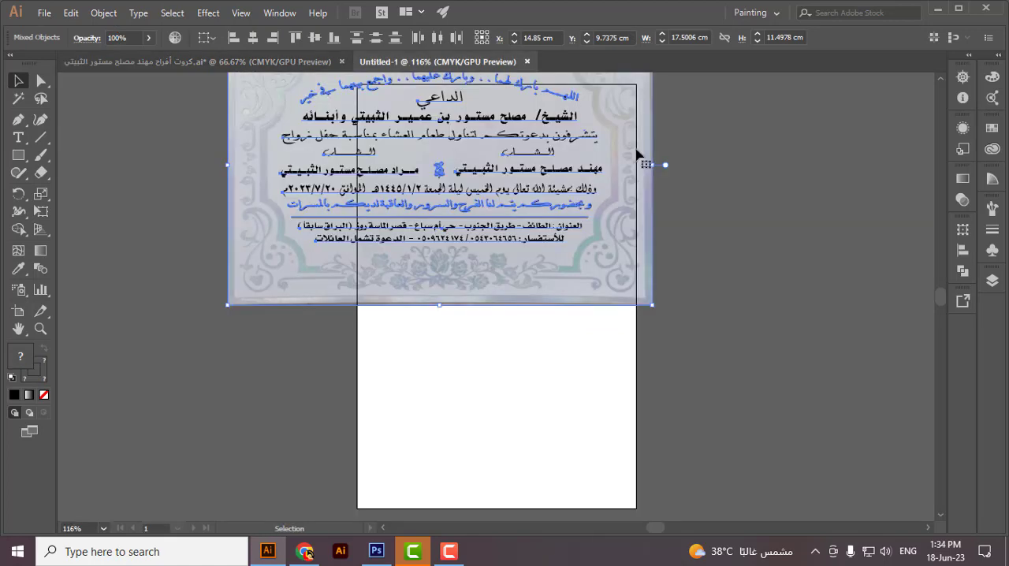
Step: Group the card photo with the invitation text and rotate the group by 270° so it stands in portrait orientation
scroll(655, 139, "up", 3)
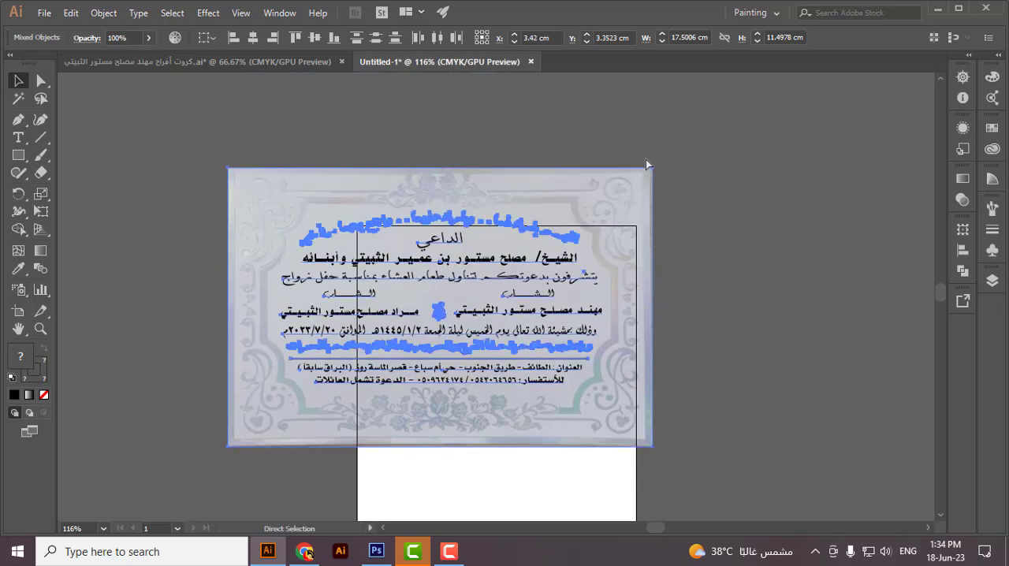
key("ctrl+g")
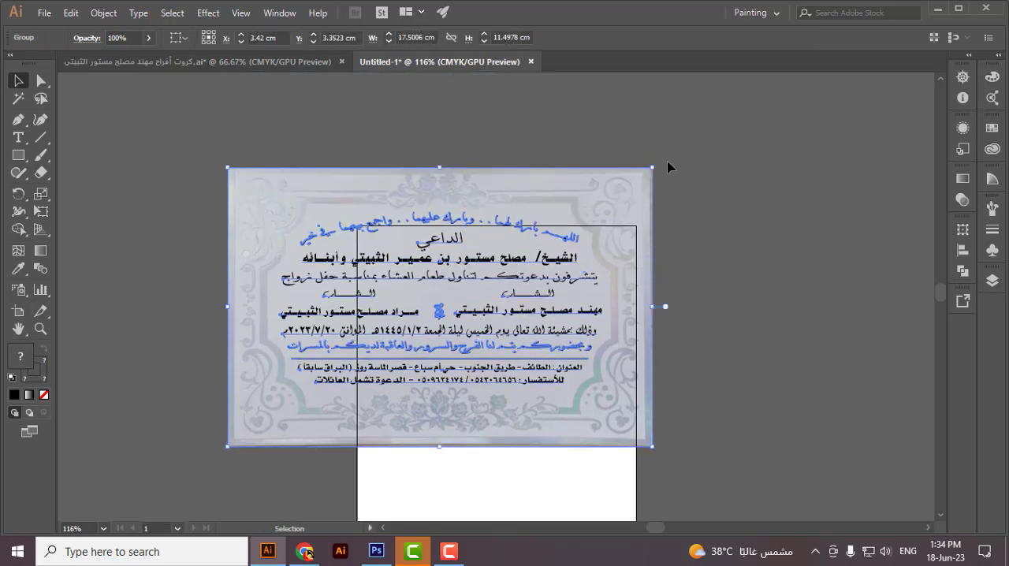
left_click_drag(658, 165, 540, 394)
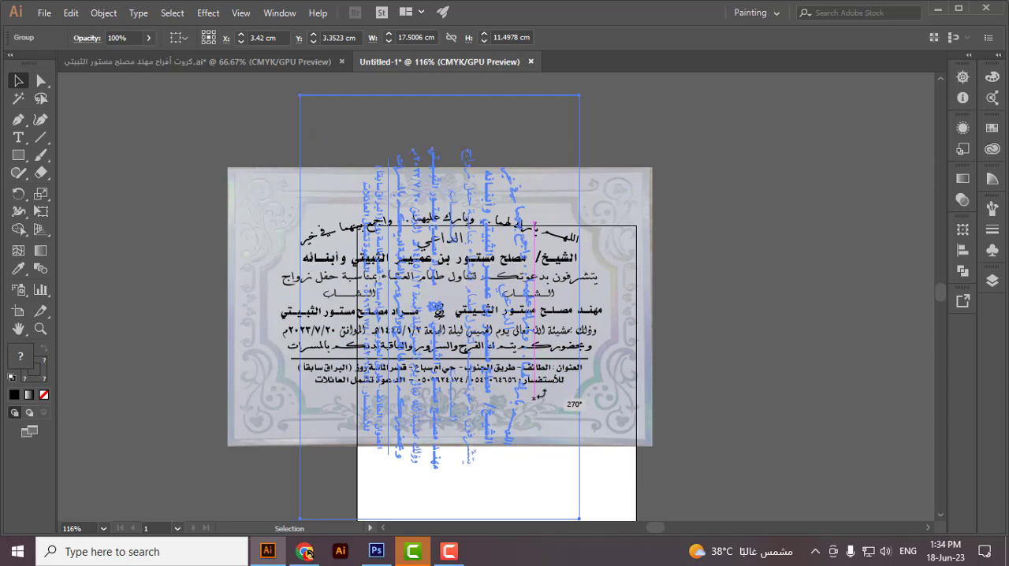
left_click_drag(605, 252, 605, 252)
left_click(754, 185)
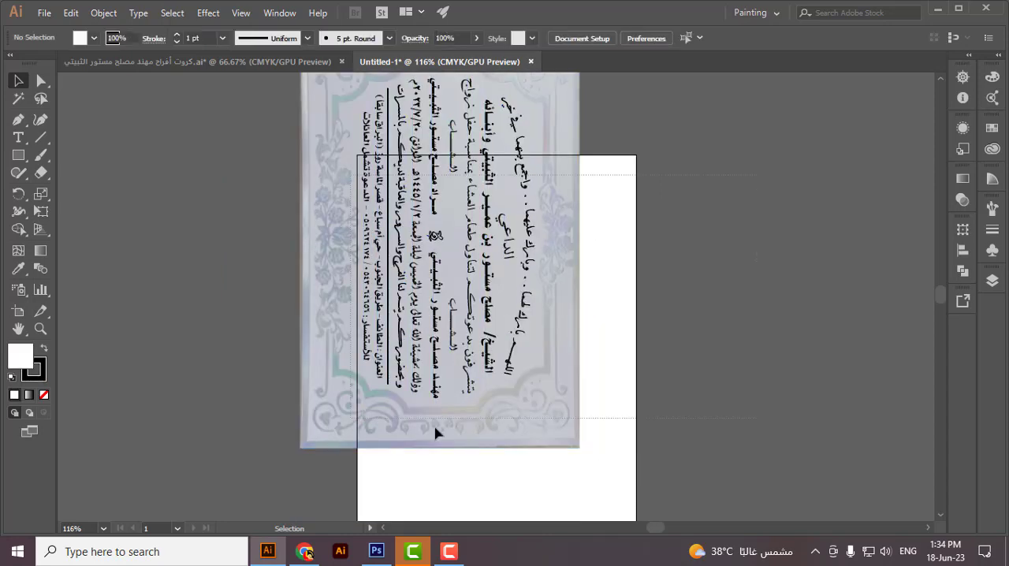
Step: Centre the rotated card group horizontally and vertically on the artboard
left_click(435, 428)
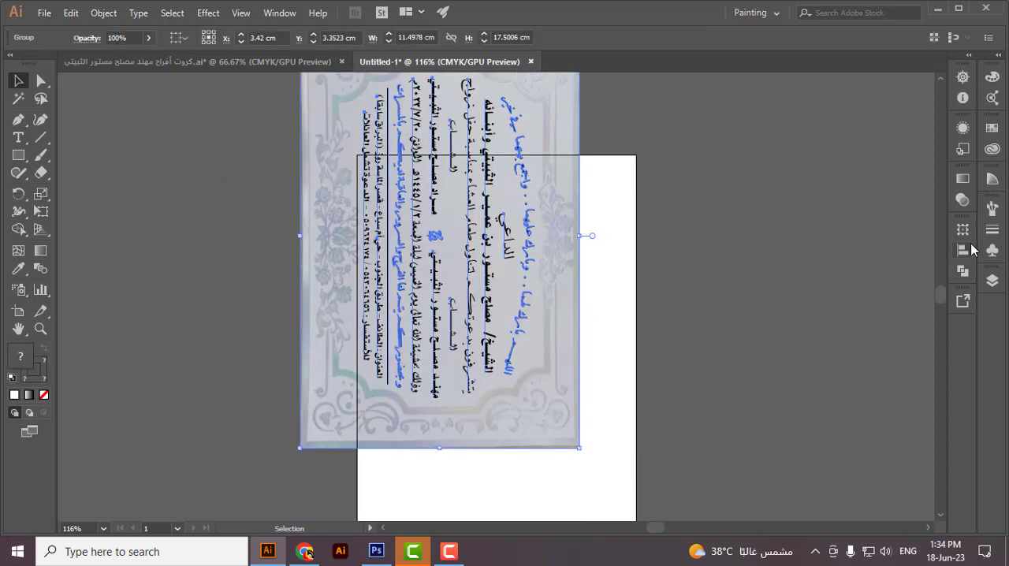
left_click(962, 250)
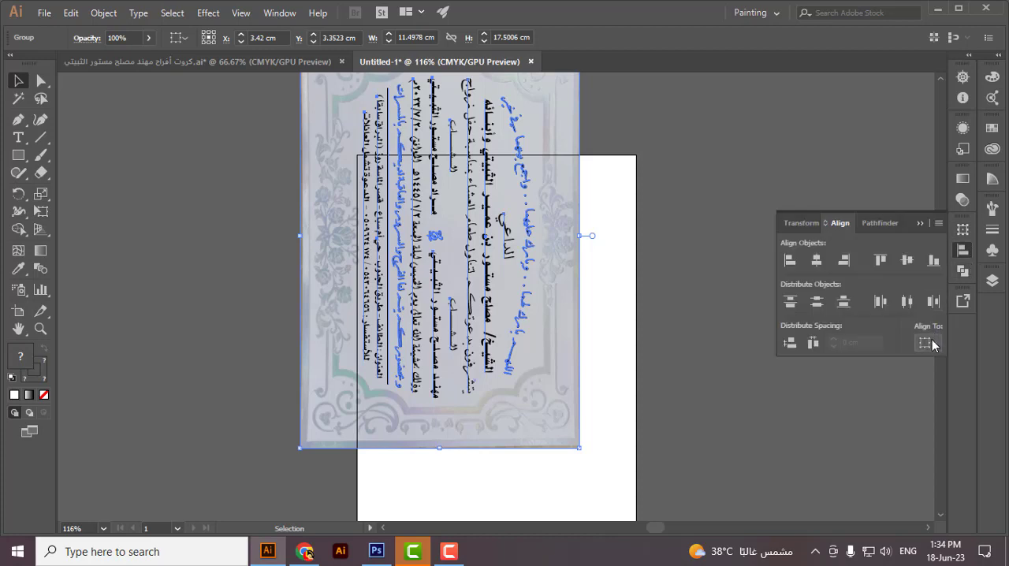
left_click(927, 342)
left_click(886, 392)
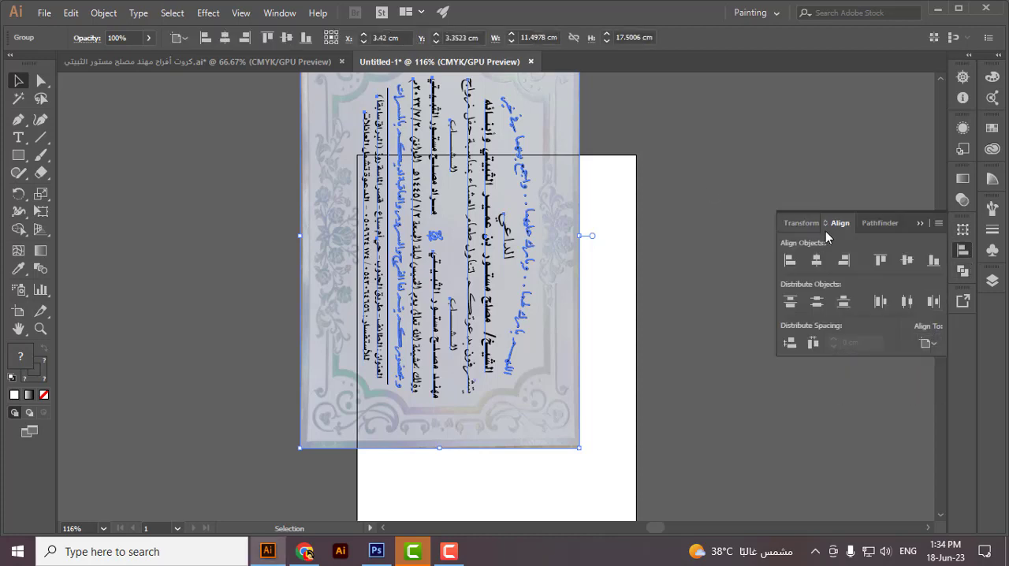
left_click(818, 266)
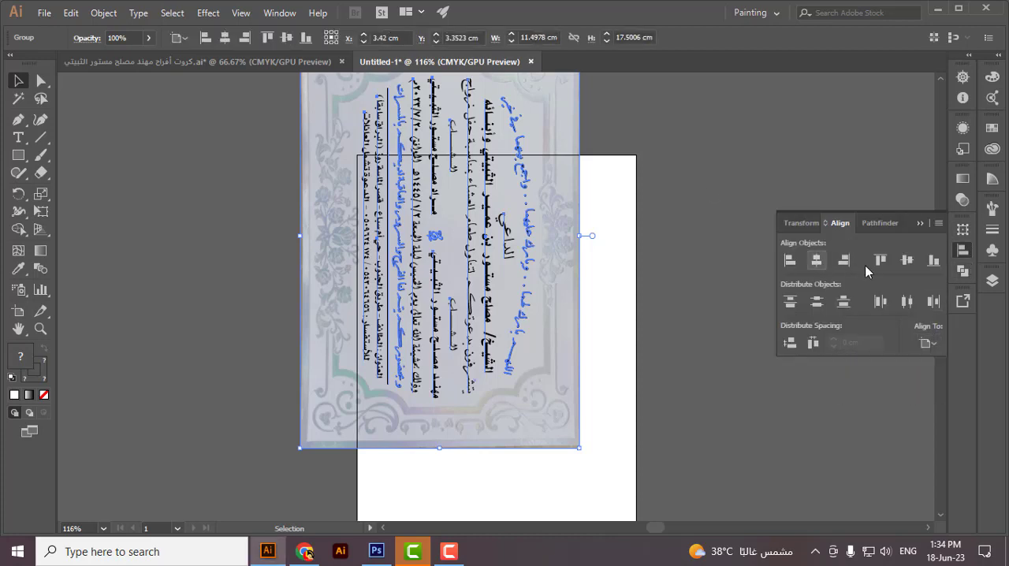
left_click(912, 264)
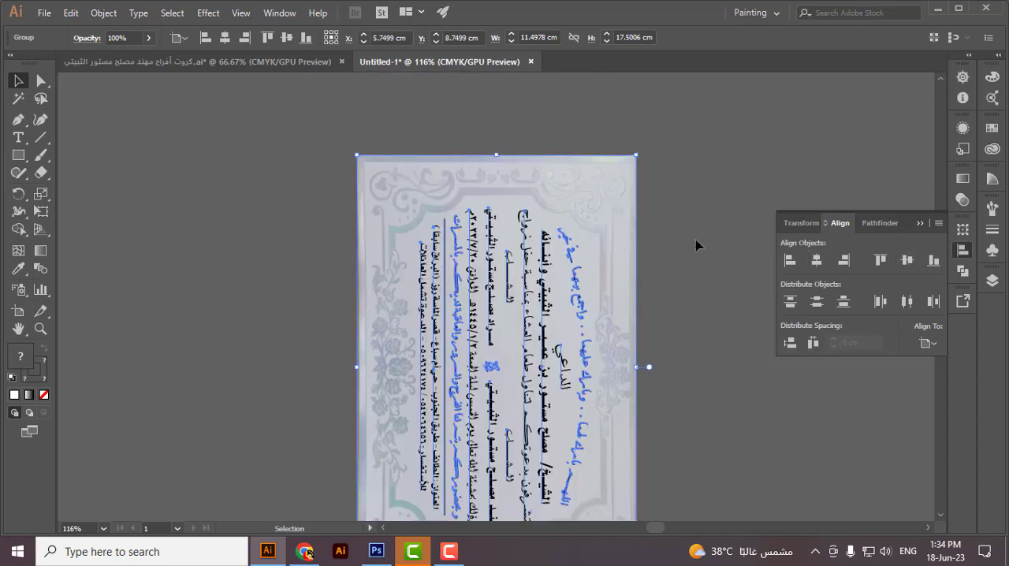
left_click(696, 245)
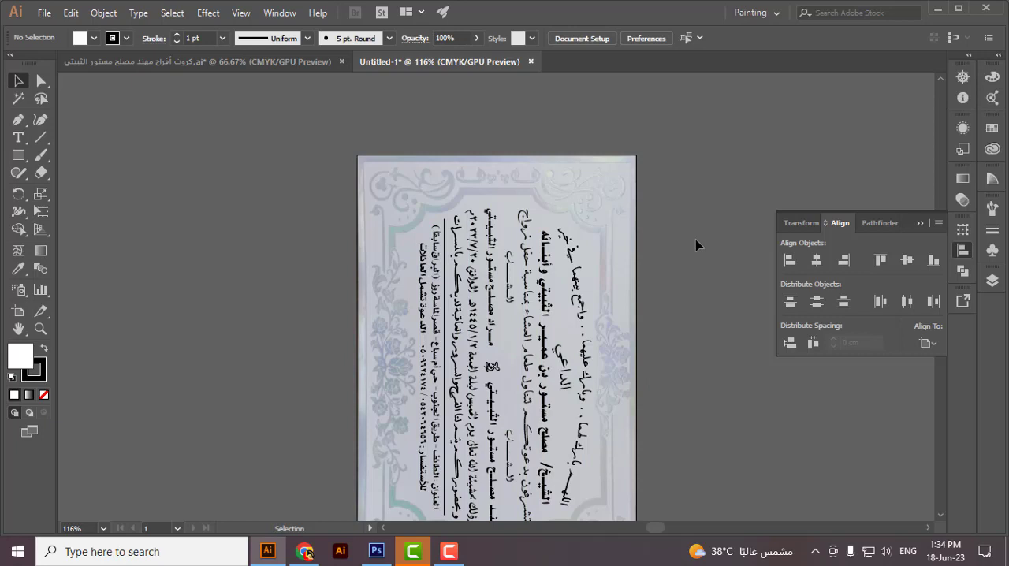
Step: Ungroup the card and delete its background photo, leaving only the invitation text on the artboard
left_click(627, 255)
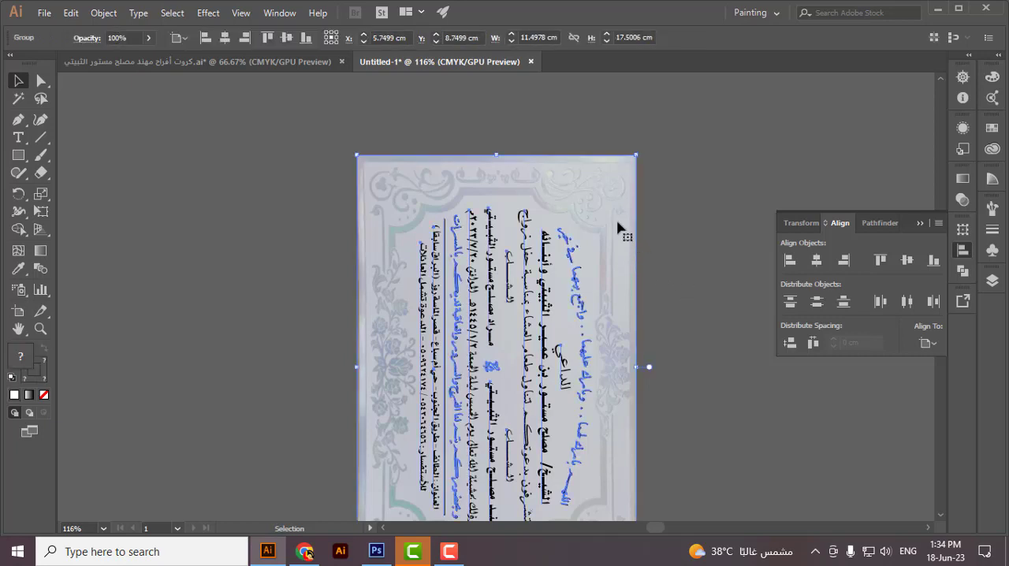
right_click(632, 330)
left_click(677, 329)
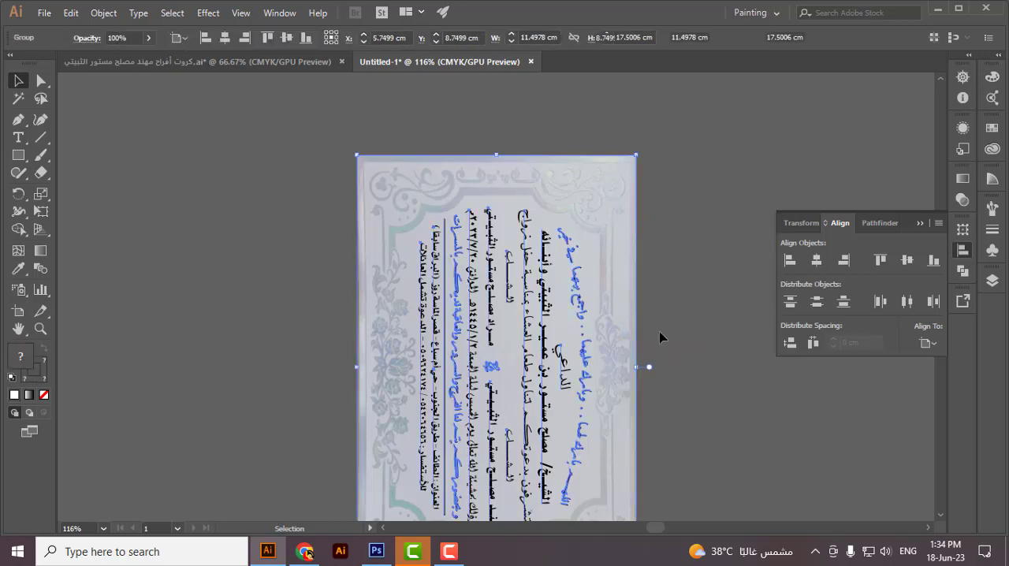
left_click(603, 266)
left_click(737, 410)
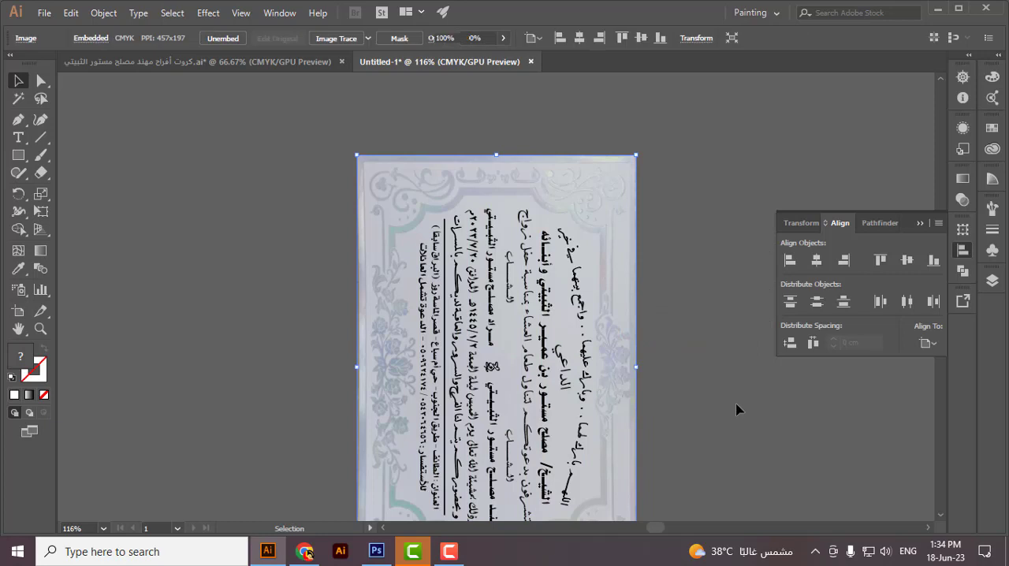
key("Delete")
scroll(630, 315, "down", 1)
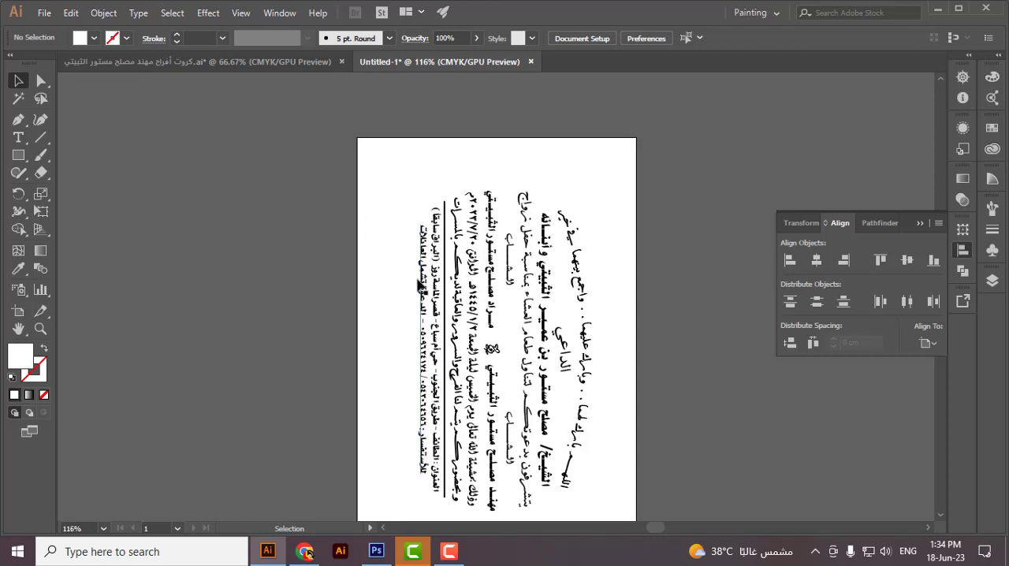
Step: Choose the KONICA MINOLTA C368SeriesPCL printer for printing the document and open its printing preferences
key("ctrl")
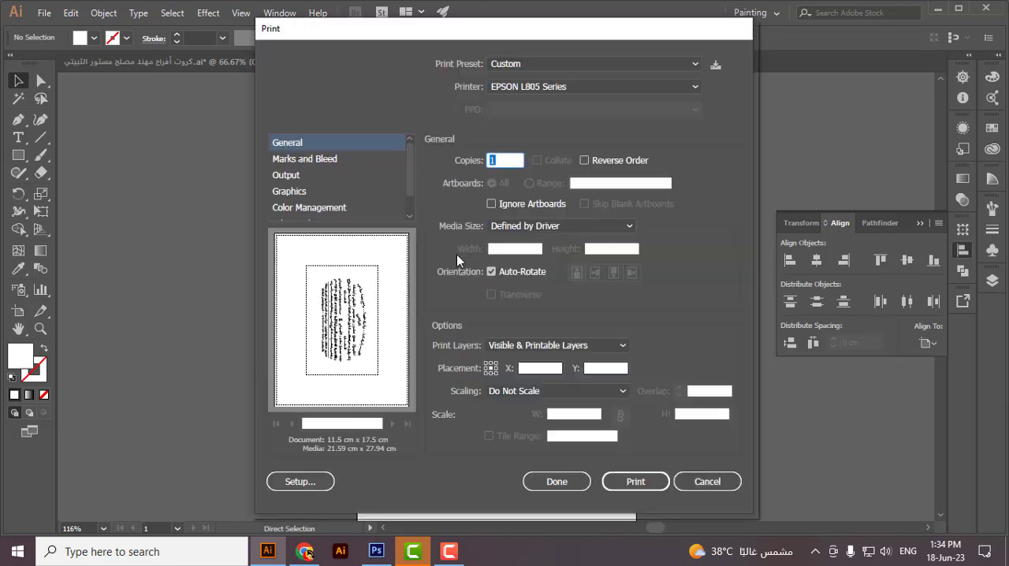
left_click(527, 88)
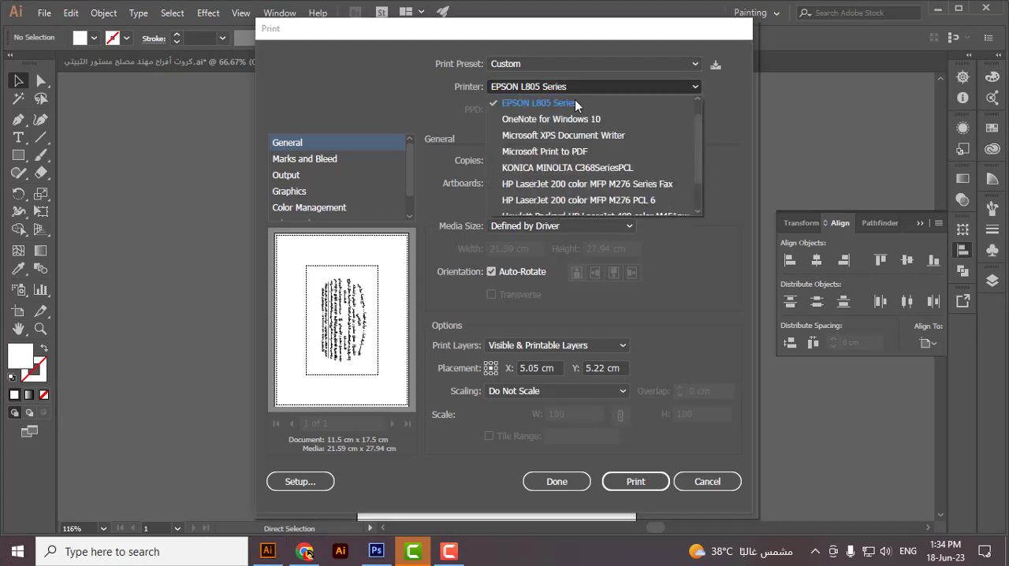
left_click(580, 170)
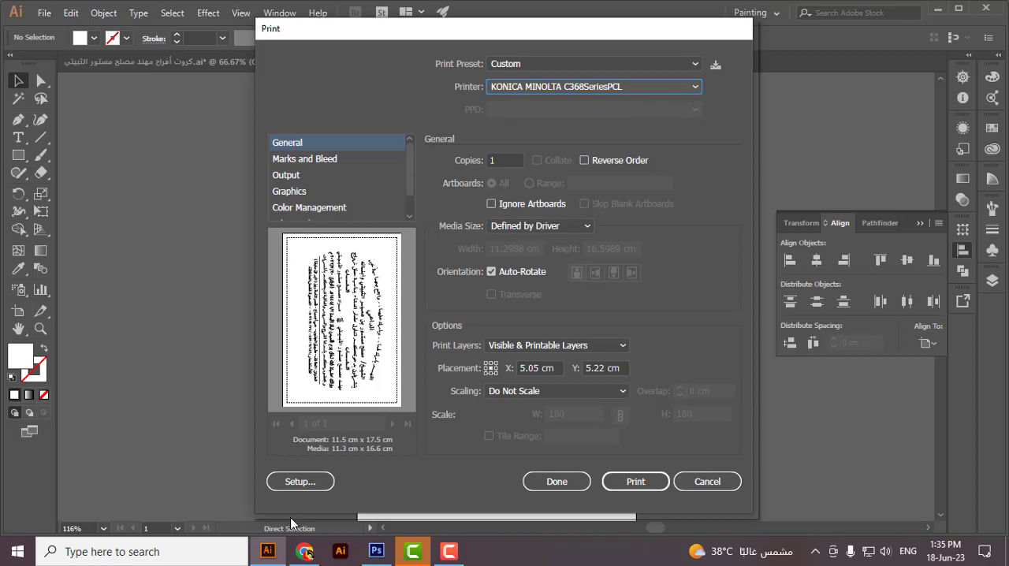
left_click(296, 481)
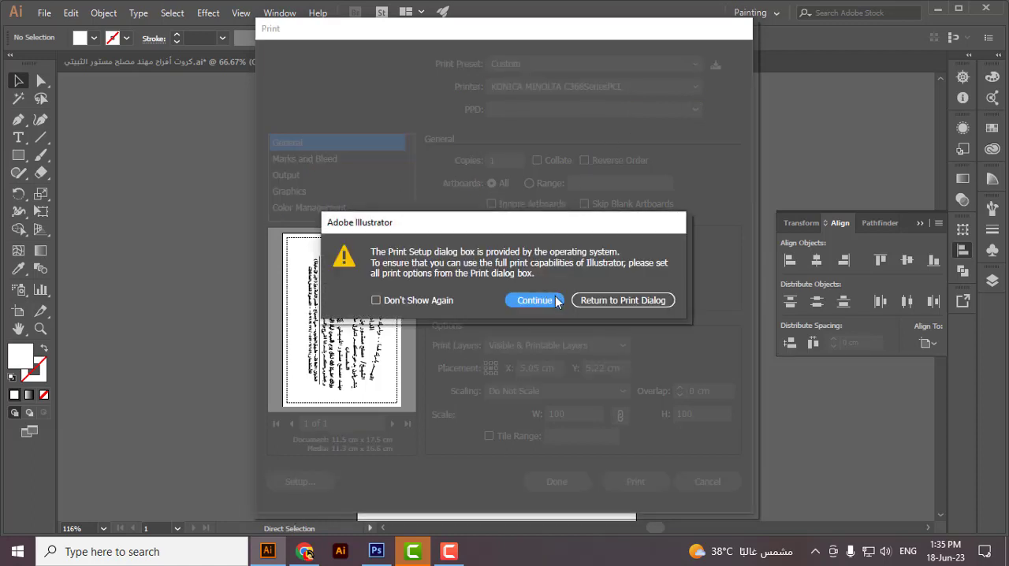
left_click(538, 301)
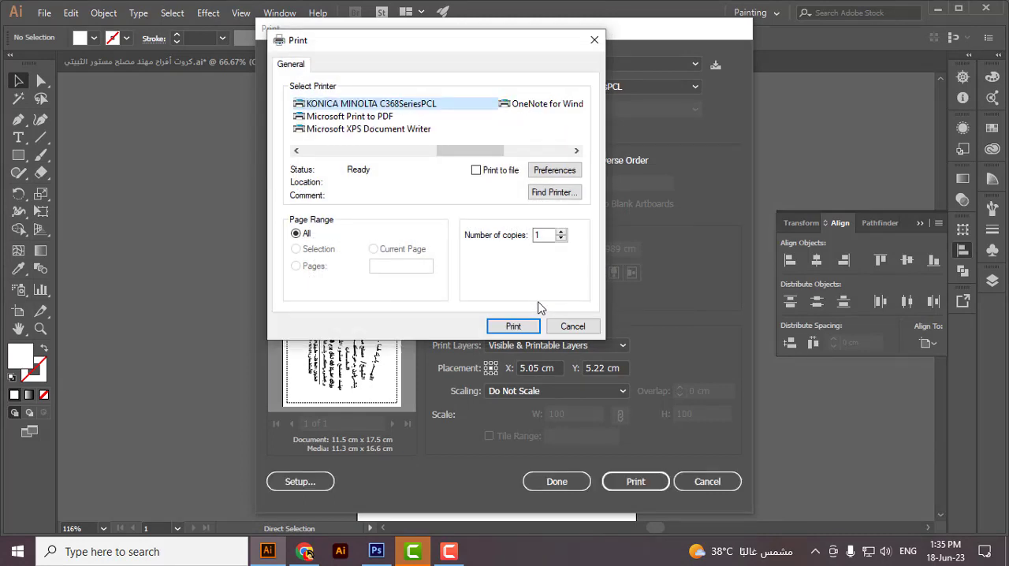
left_click(552, 172)
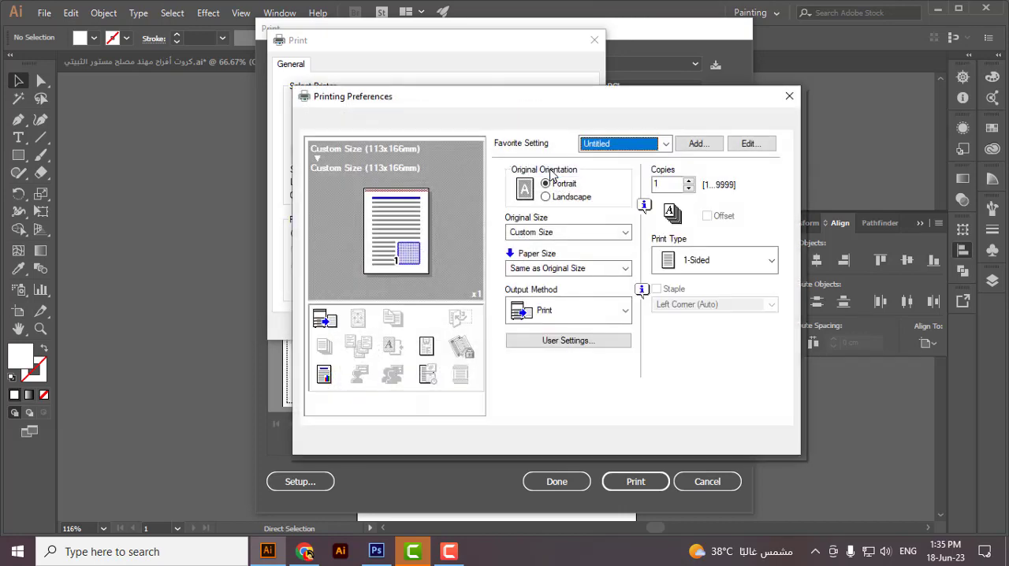
Step: Set the original size to a custom 115 mm wide by 175 mm long and the colour mode to Gray Scale
left_click(569, 233)
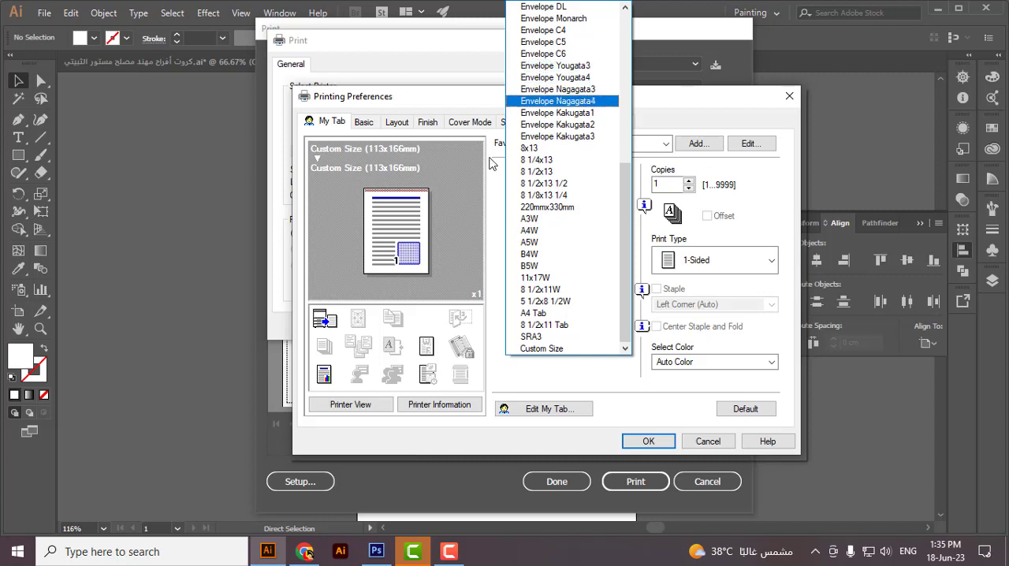
left_click(542, 349)
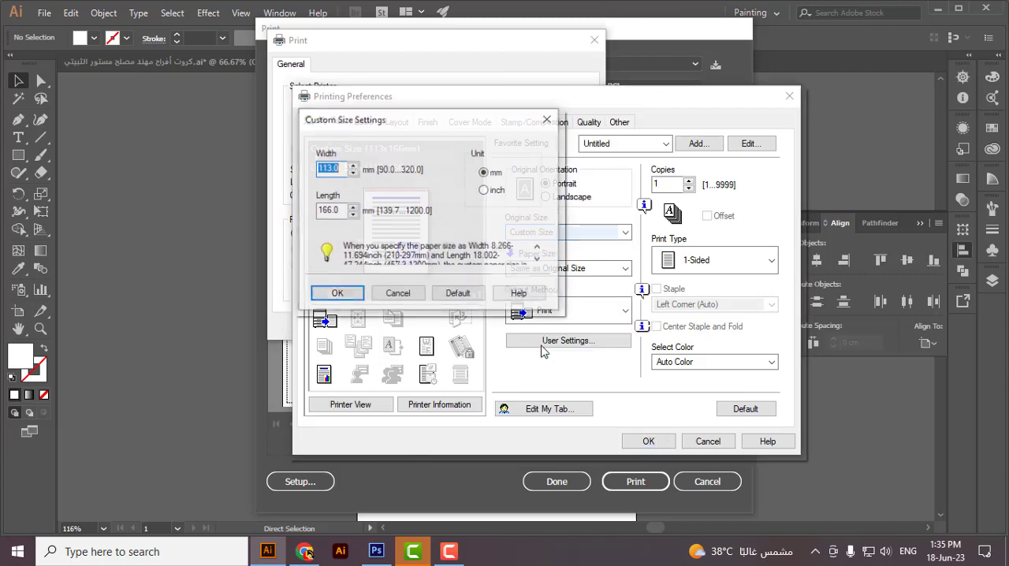
left_click(329, 167)
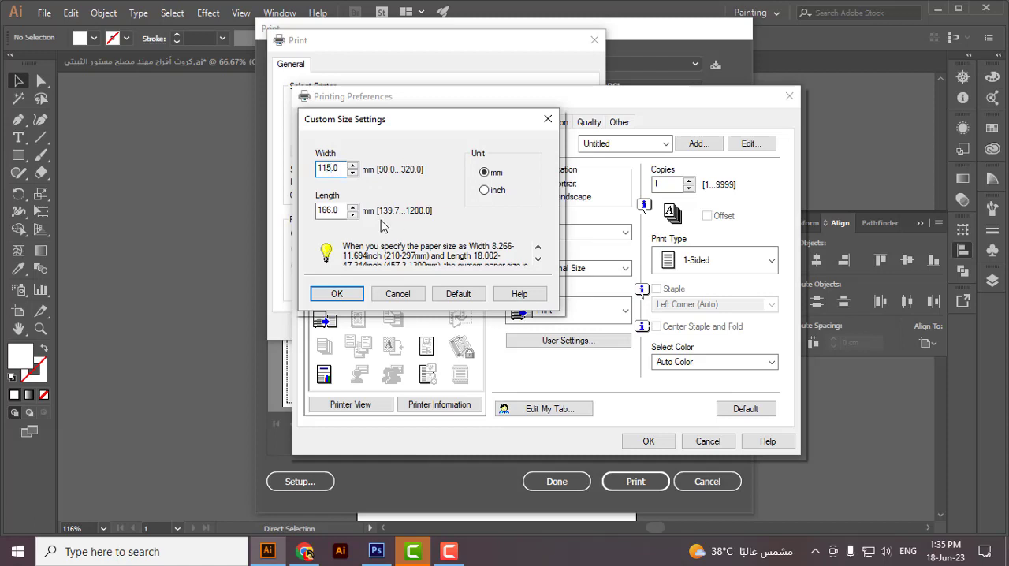
double_click(328, 210)
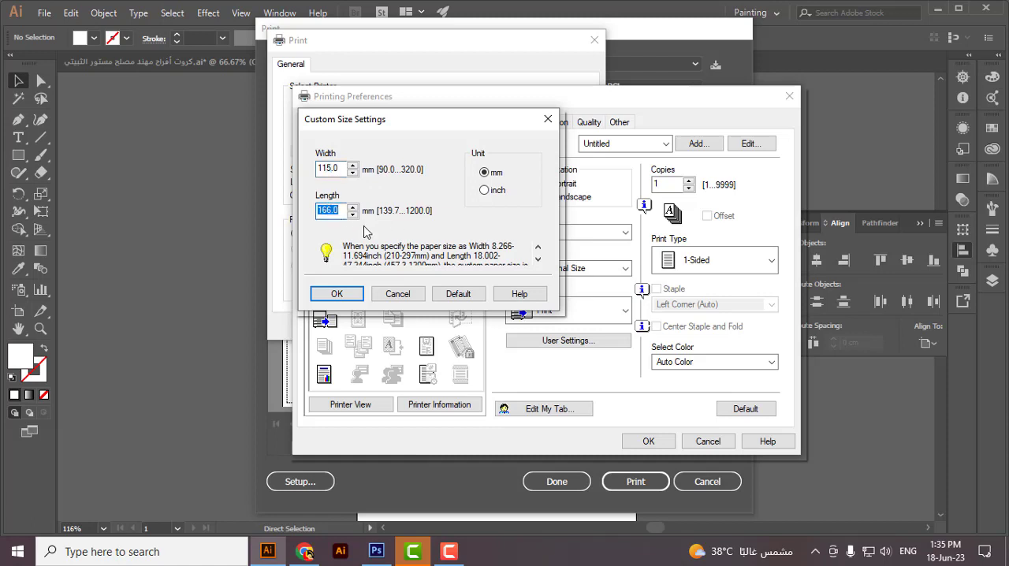
type("175")
left_click(336, 299)
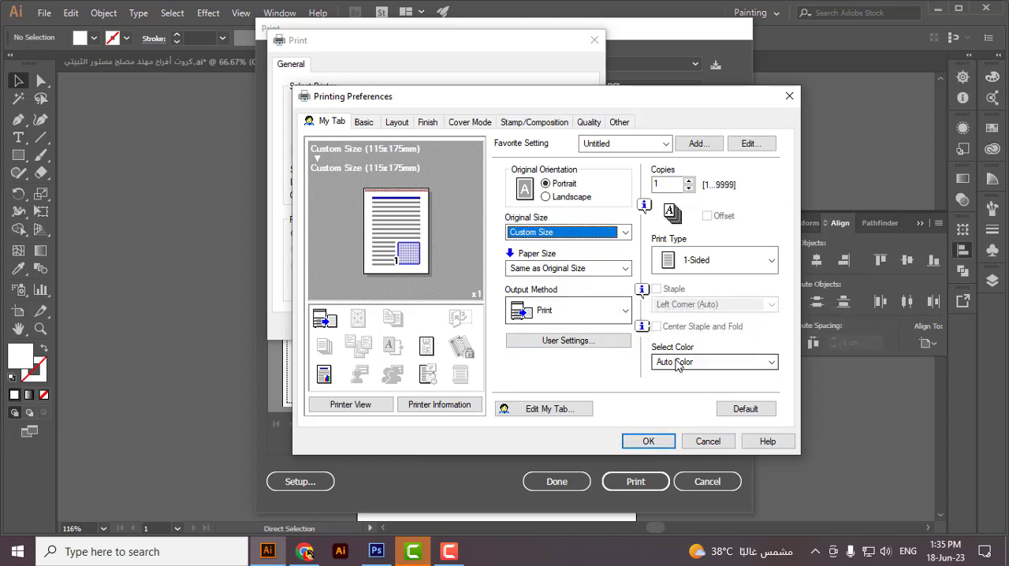
left_click(677, 364)
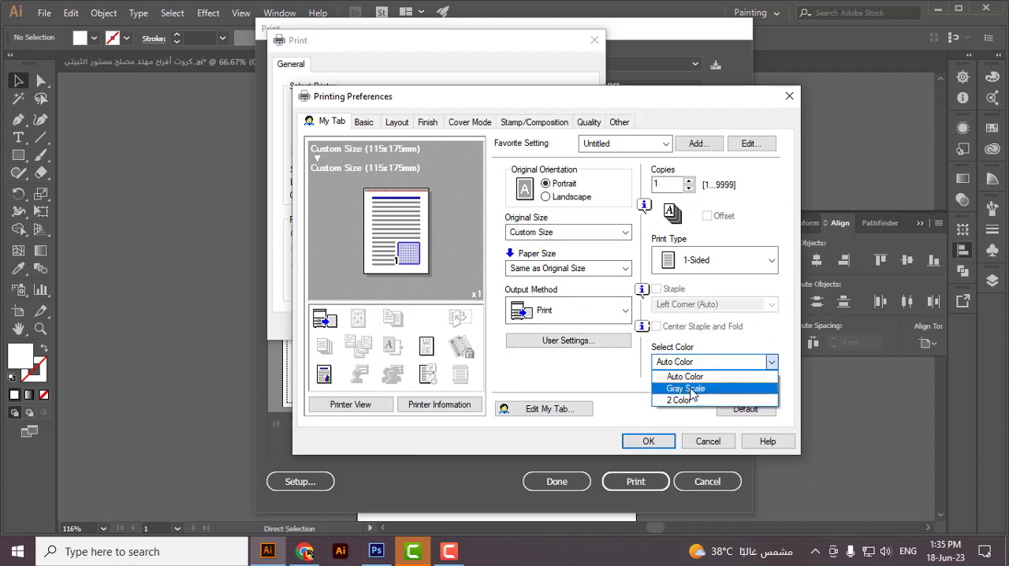
left_click(691, 389)
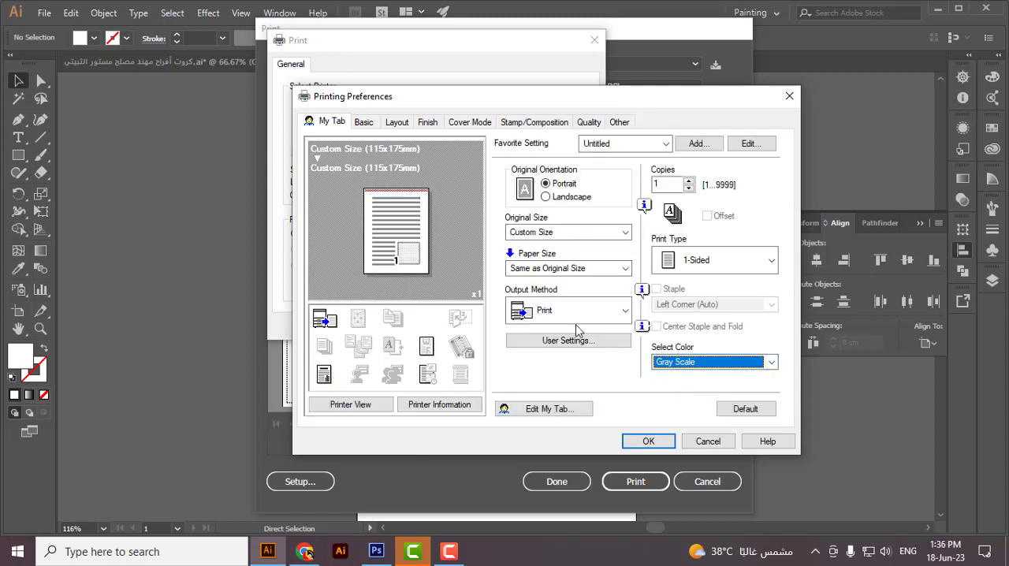
Step: Set the paper tray to Bypass Tray and the paper type to Thick 3, and apply the printer settings
left_click(365, 124)
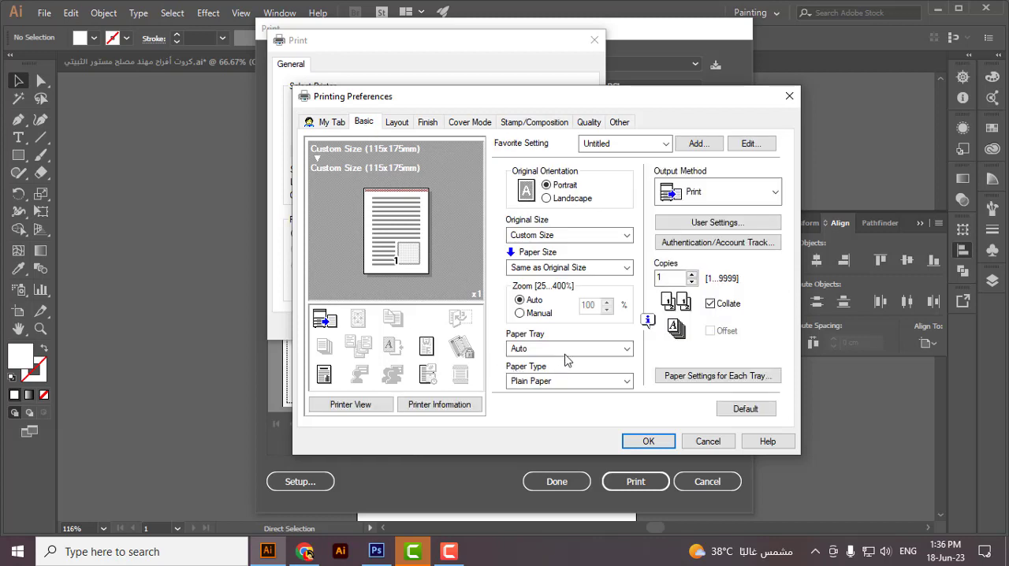
left_click(565, 349)
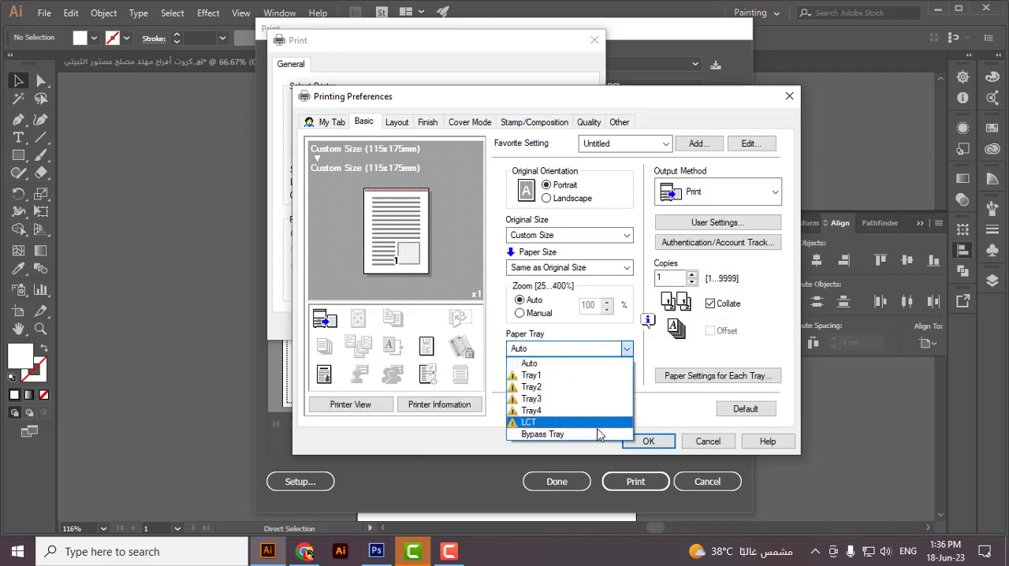
left_click(544, 434)
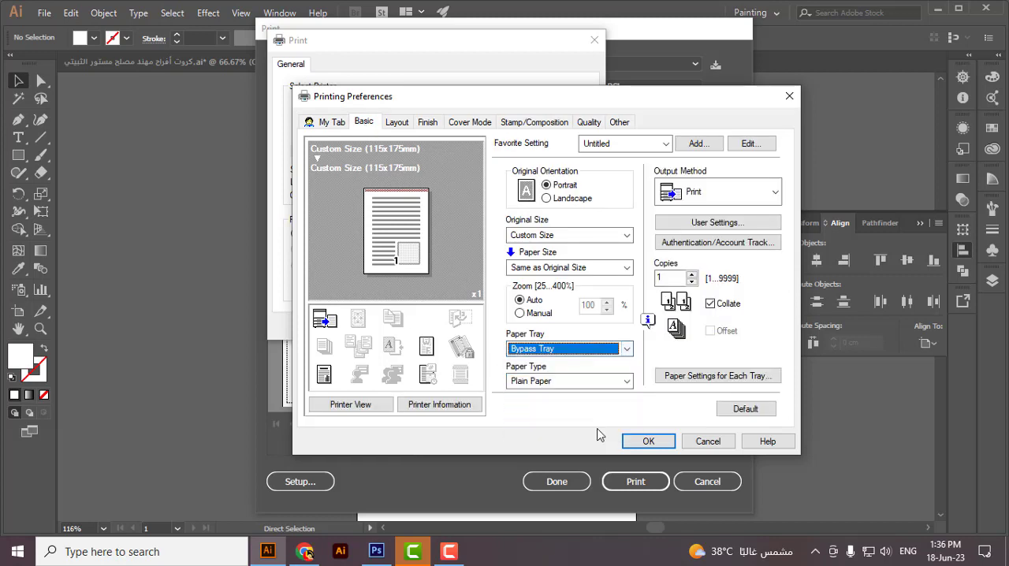
left_click(548, 386)
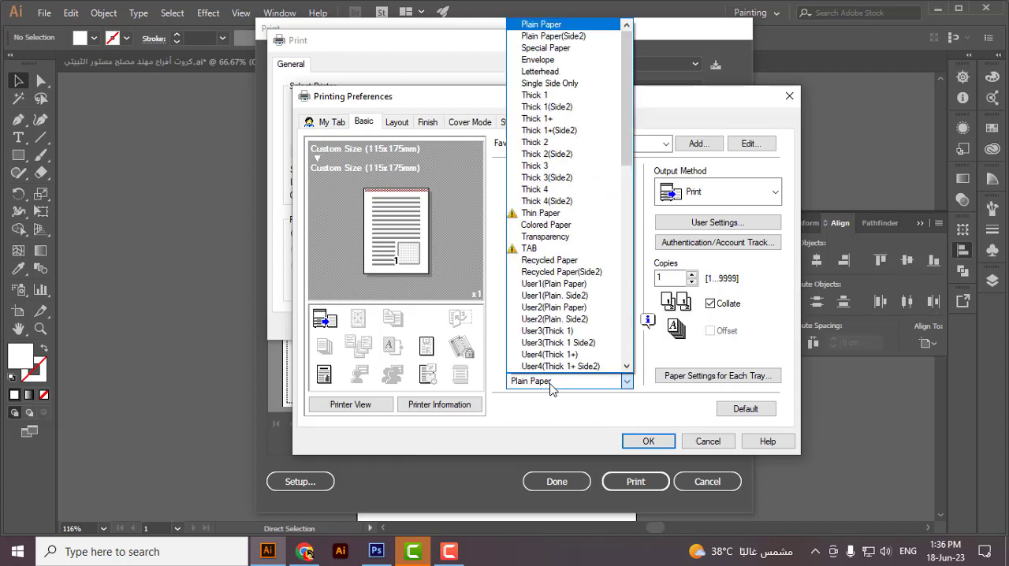
left_click(536, 170)
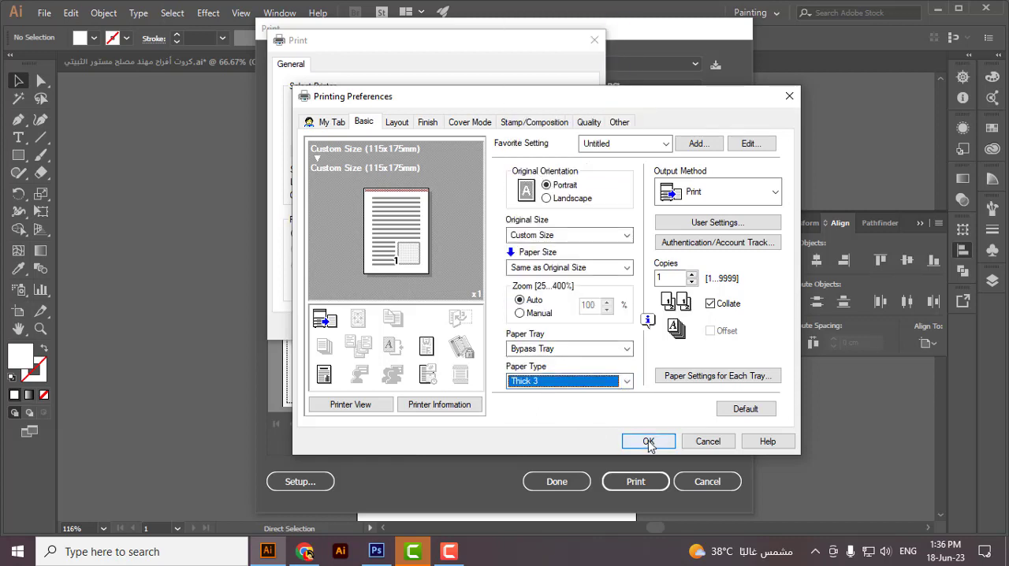
left_click(648, 441)
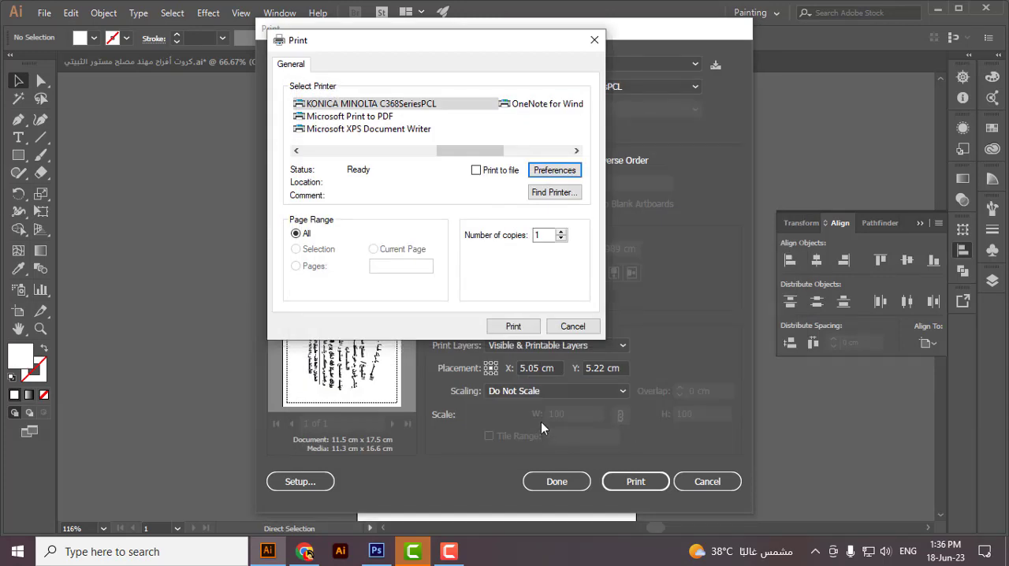
left_click(508, 325)
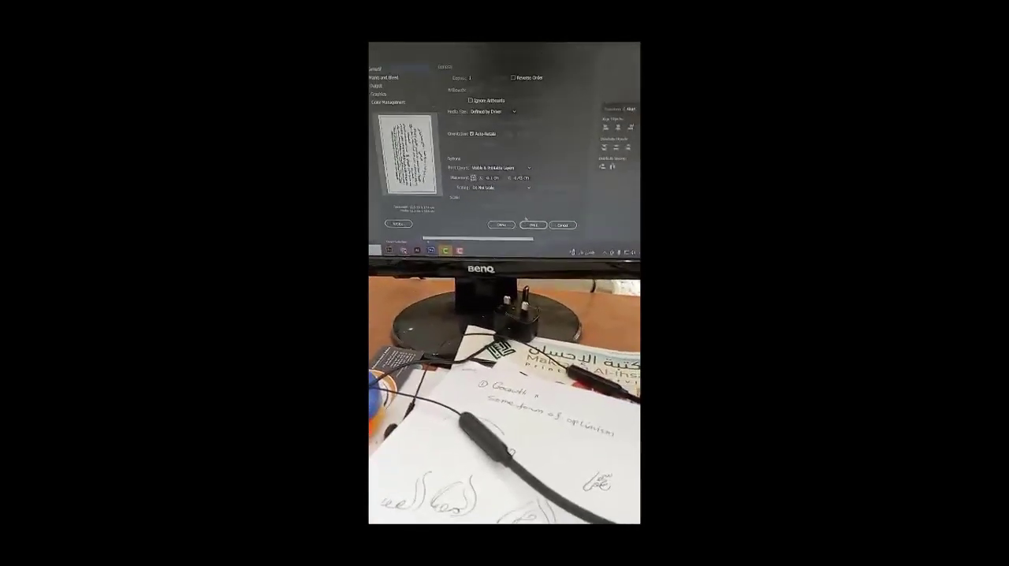
left_click(567, 222)
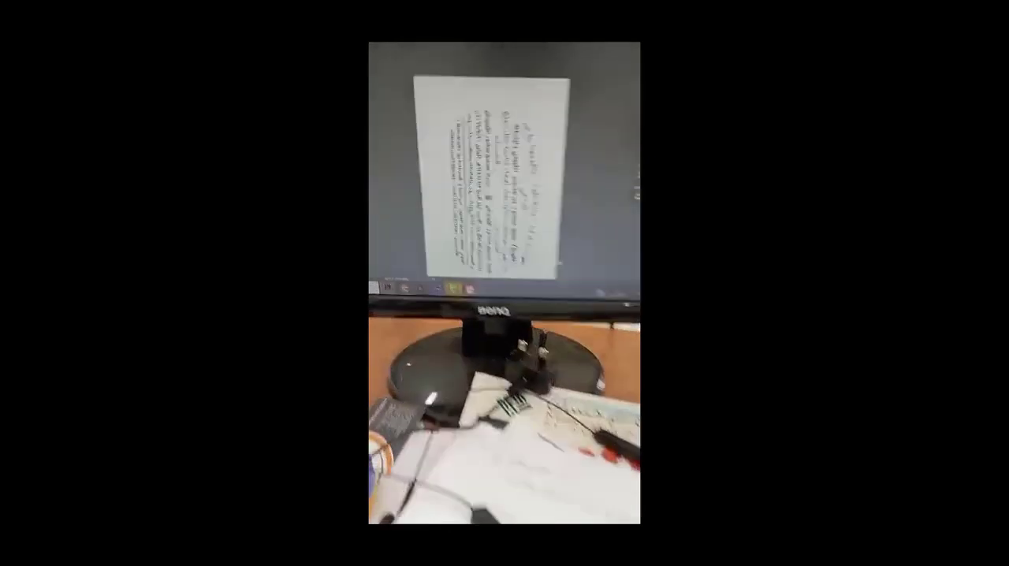